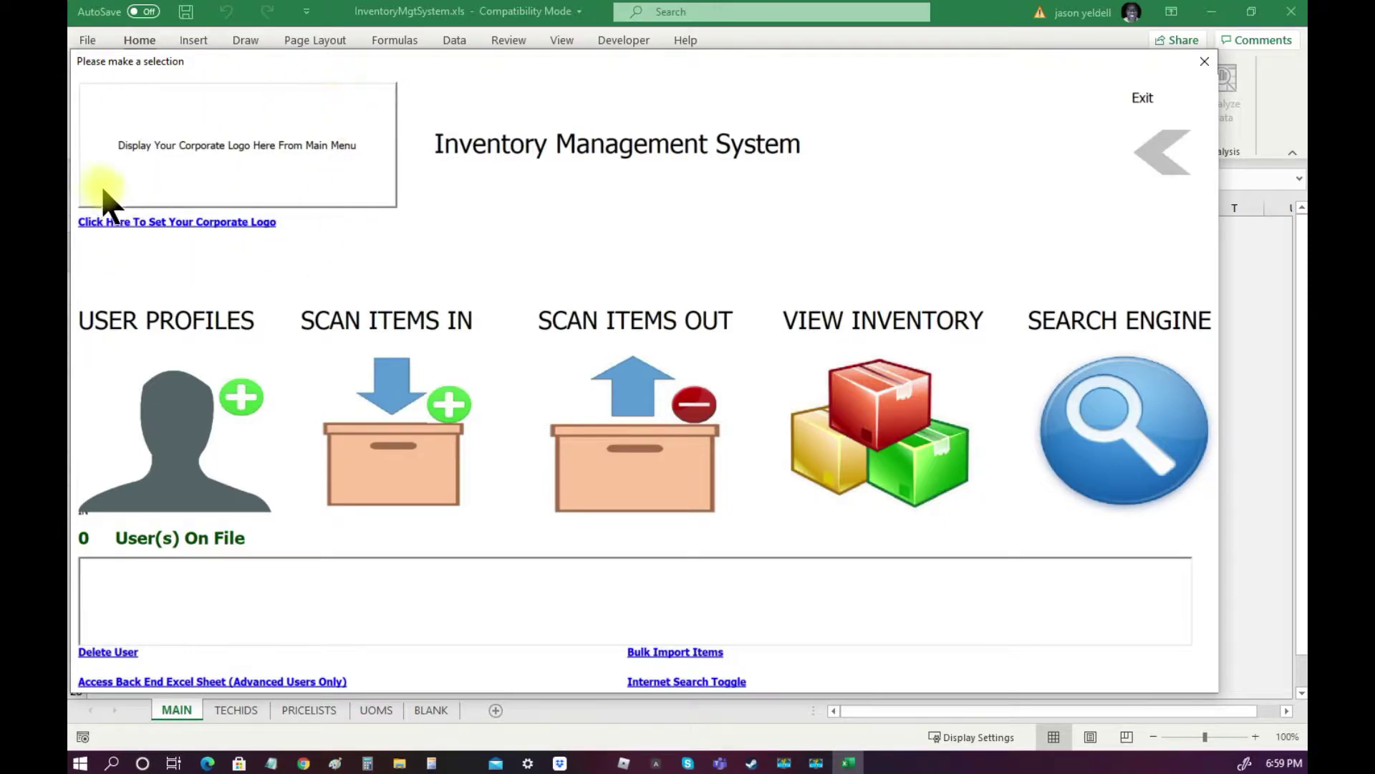
Set Sample.jpg from ExcelInventorySystem_v2.0 > ExcelInventorySystem as the main menu's corporate logo.
left_click(156, 223)
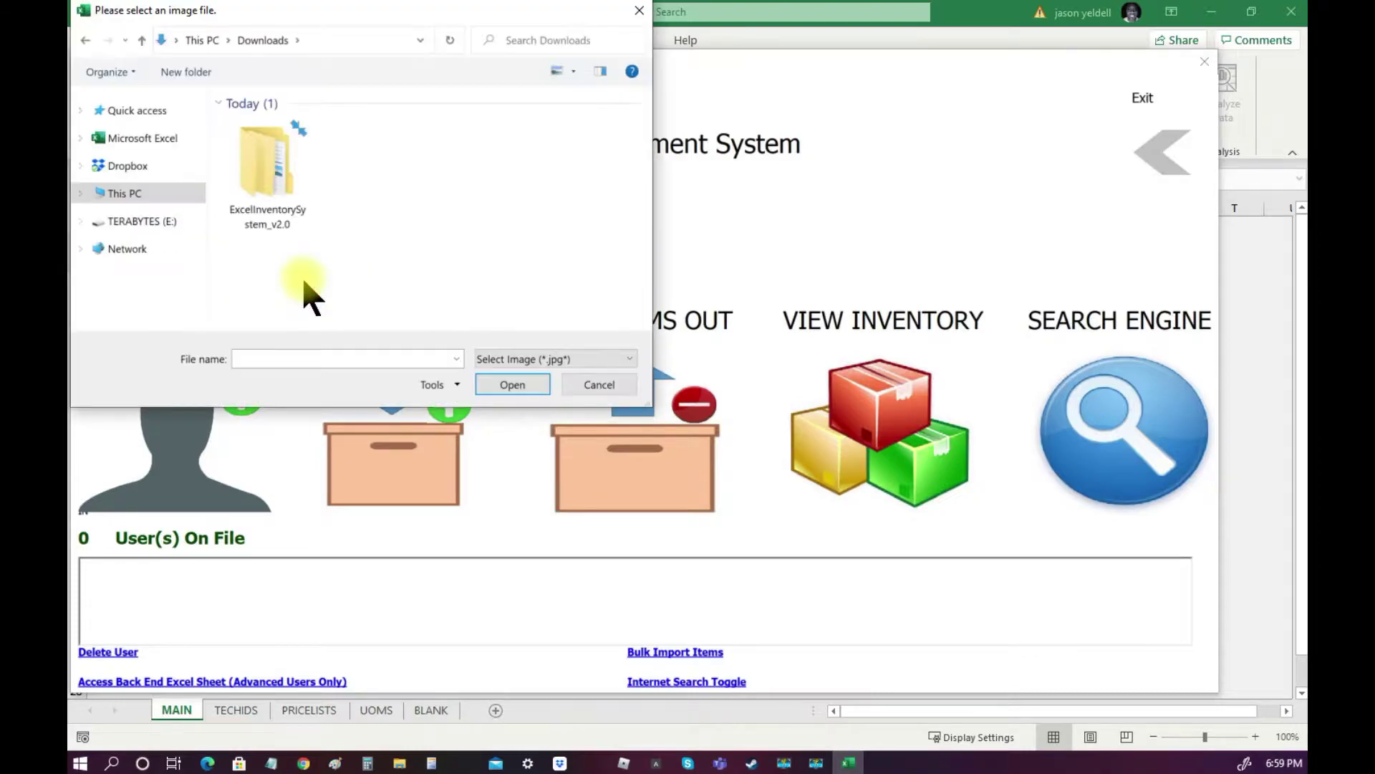
double_click(270, 201)
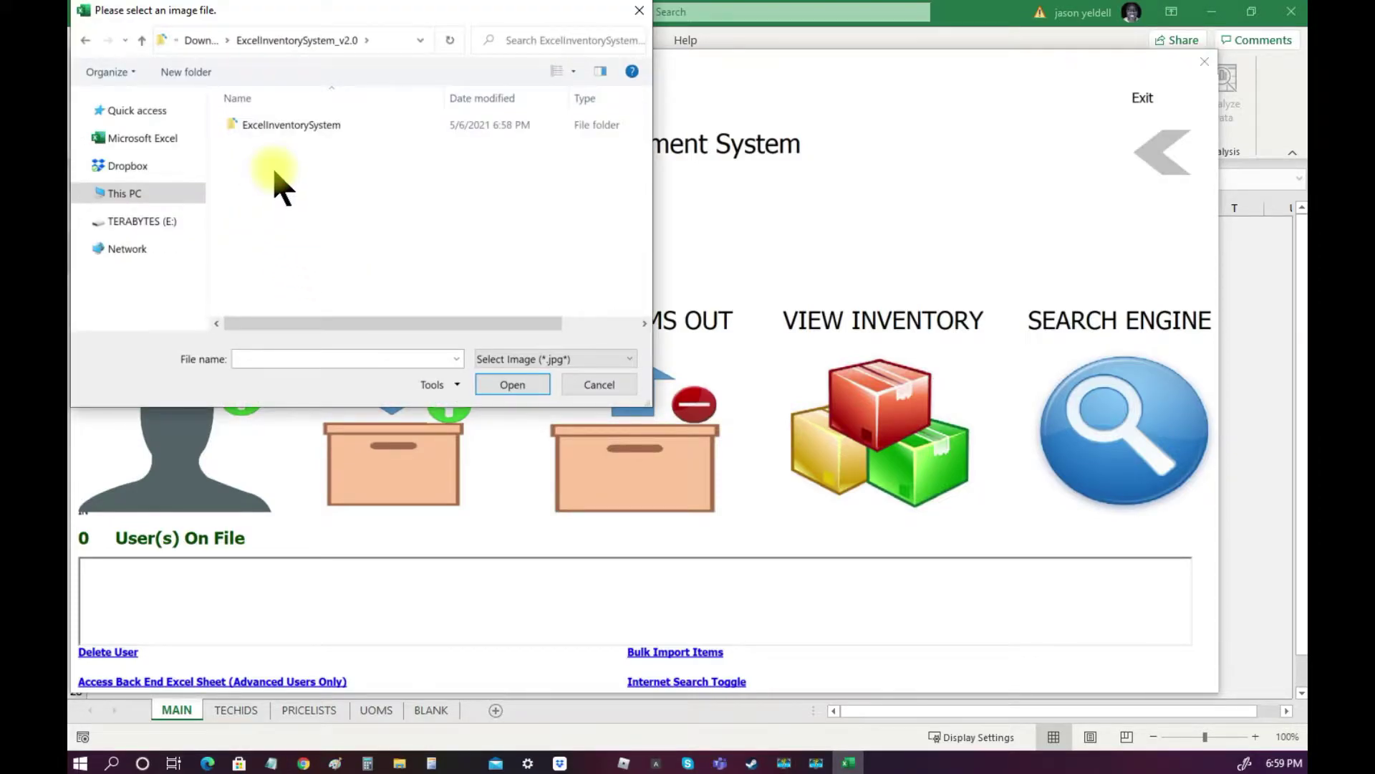
double_click(292, 126)
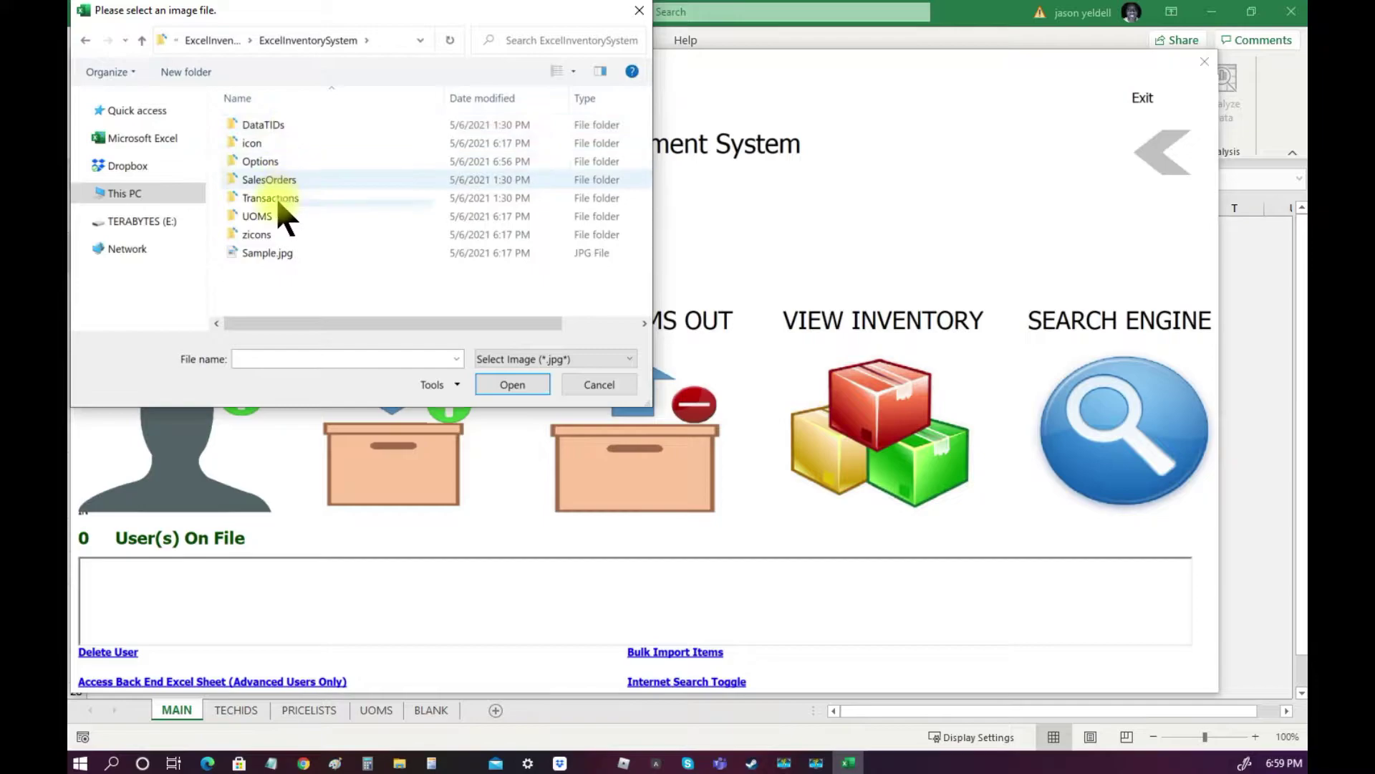
left_click(267, 254)
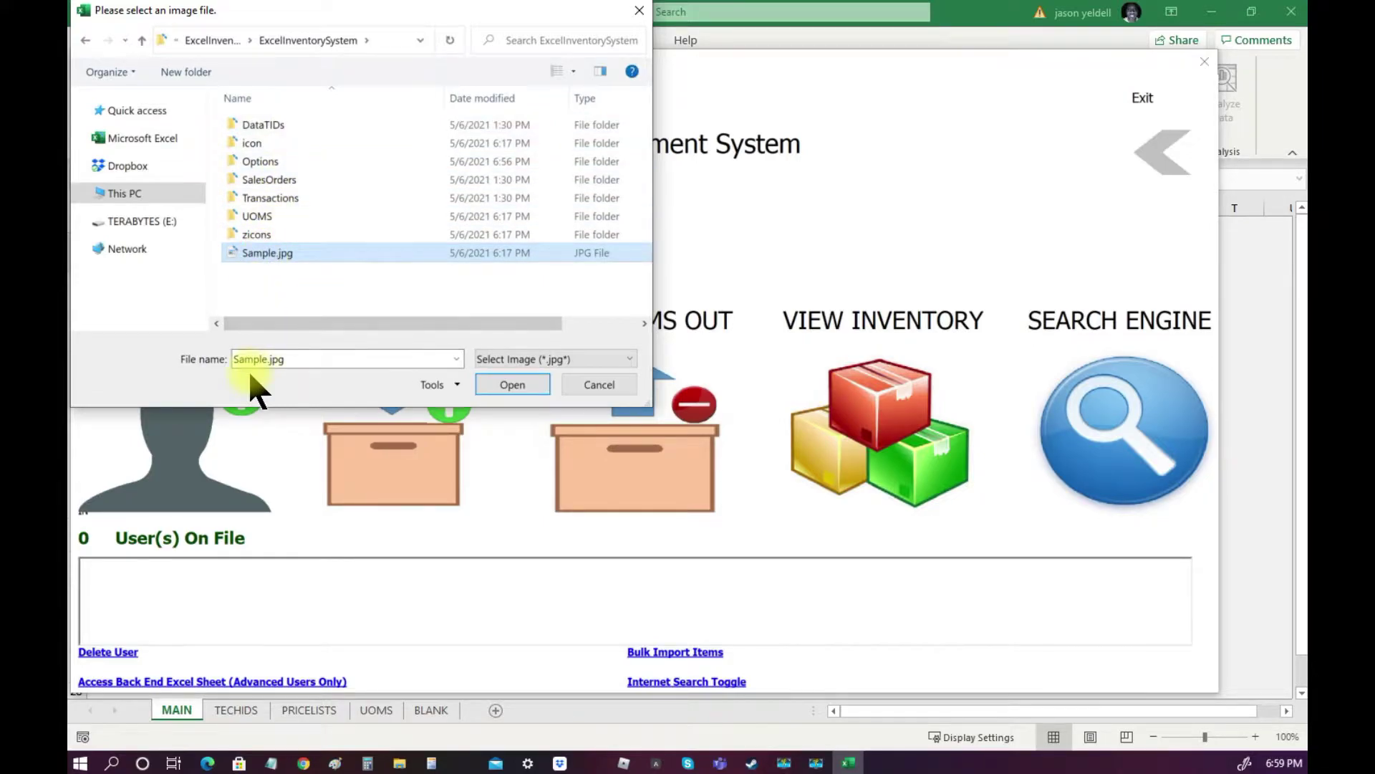
left_click(499, 398)
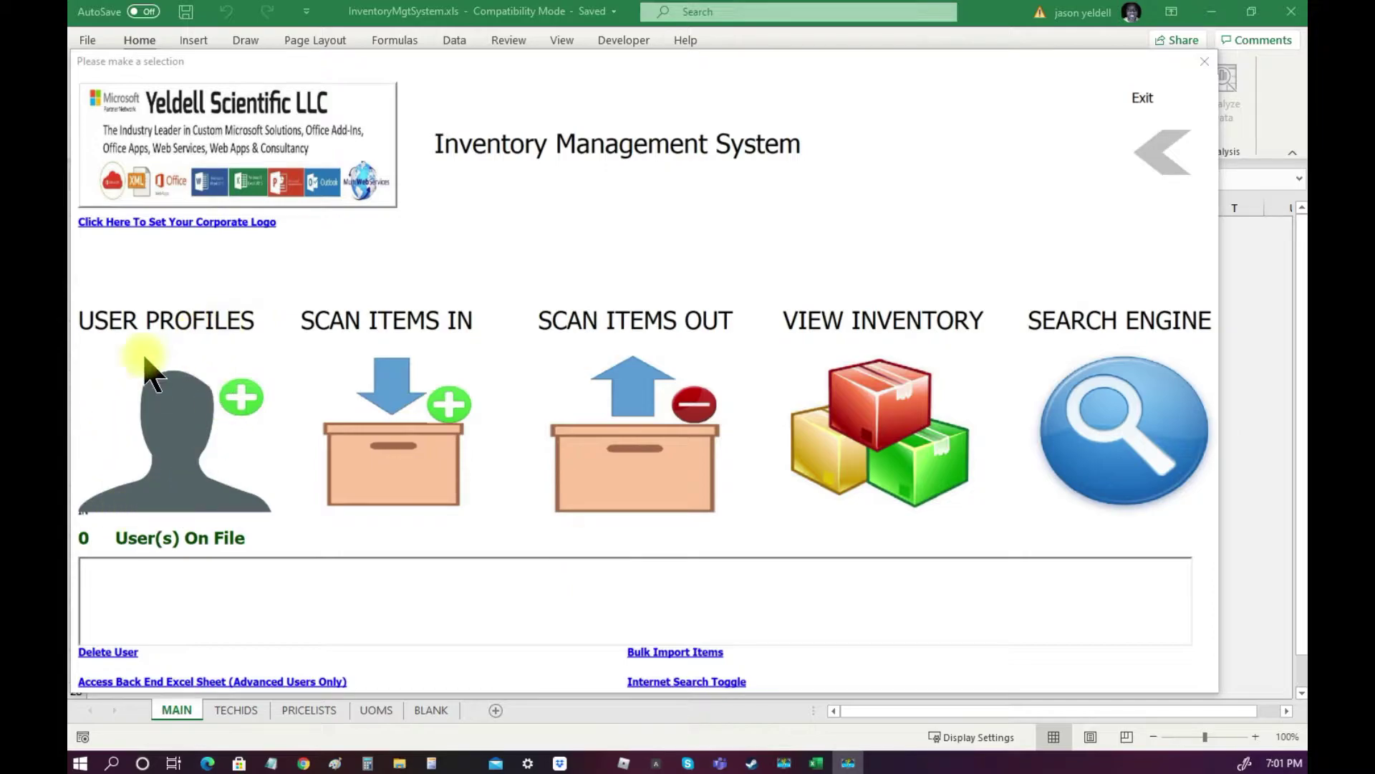
Enter User Profiles by submitting the administrator password.
left_click(166, 464)
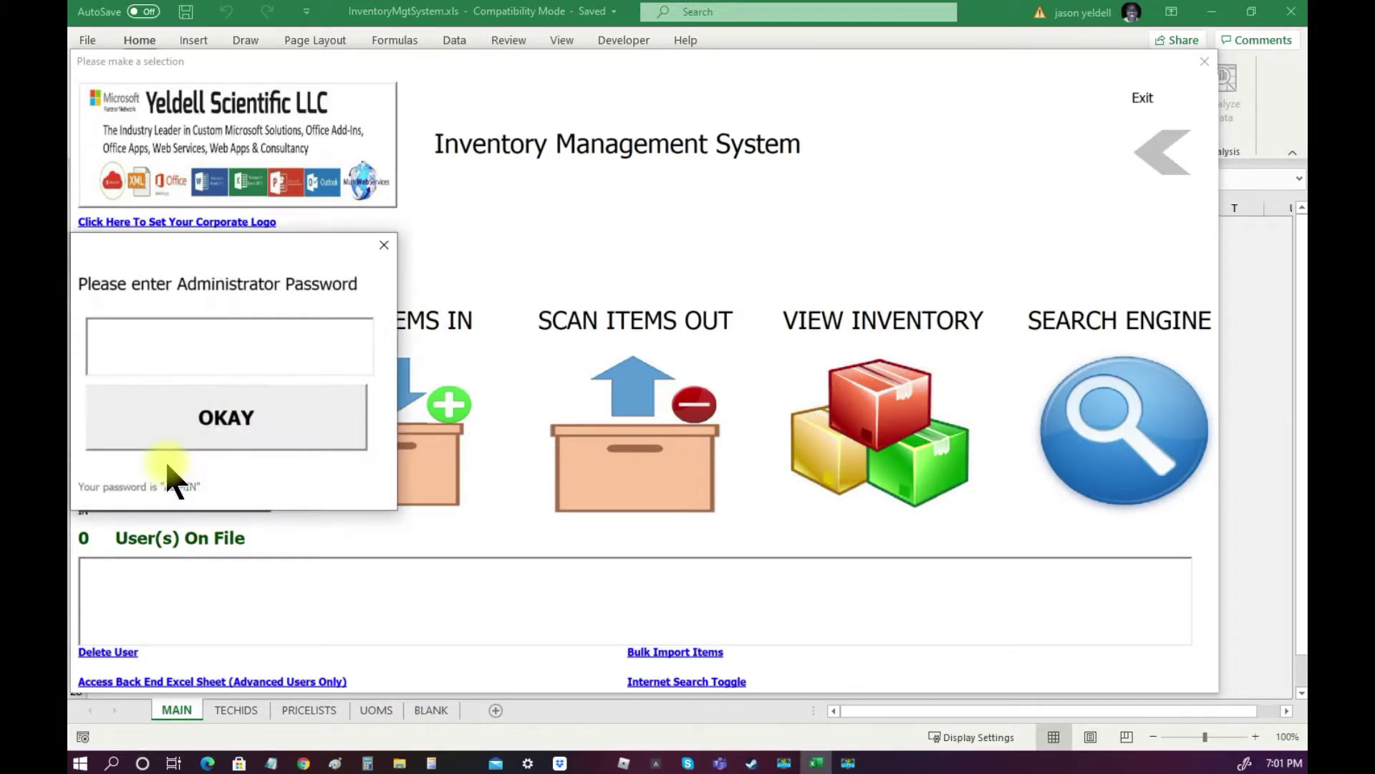
type("ADMIN")
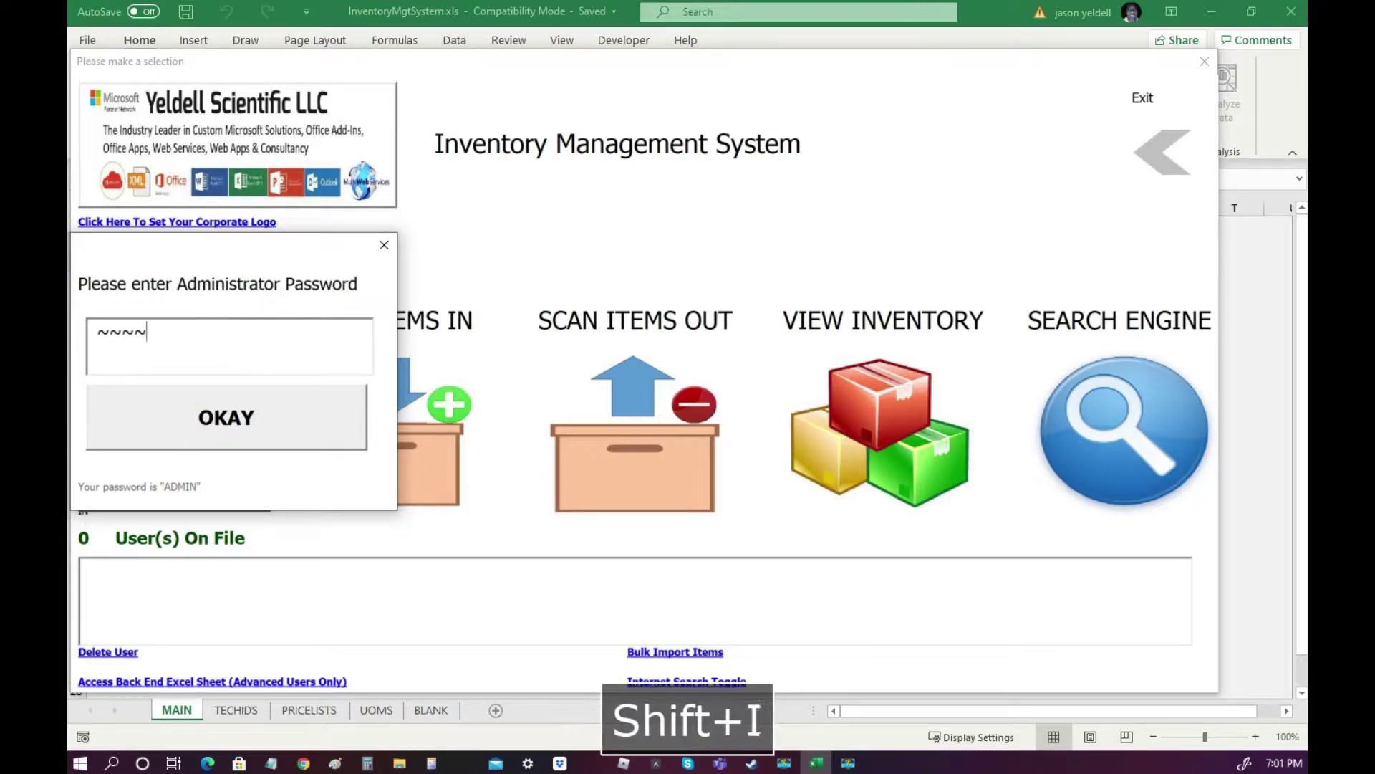
left_click(215, 391)
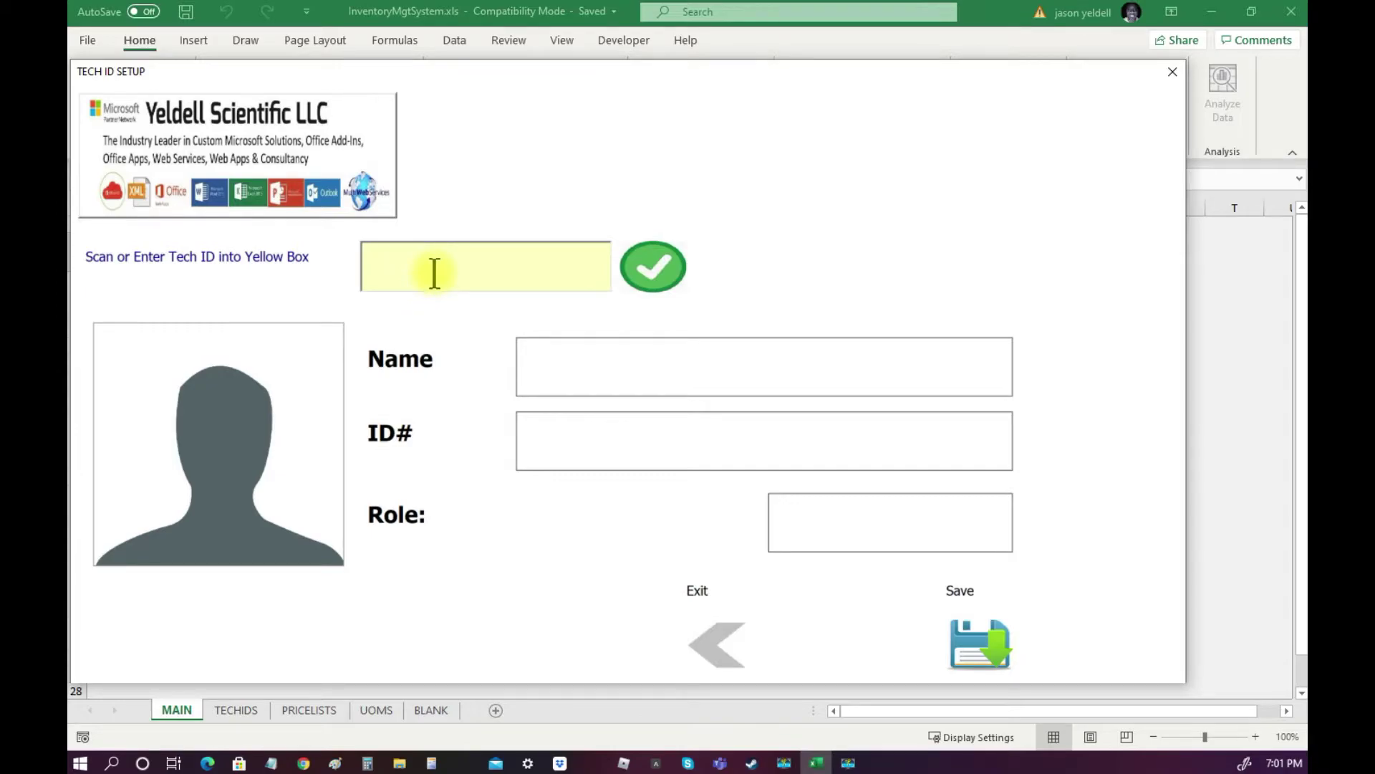
Look up a new technician ID and save a STANDARD technician profile with the technician's name.
type("00001")
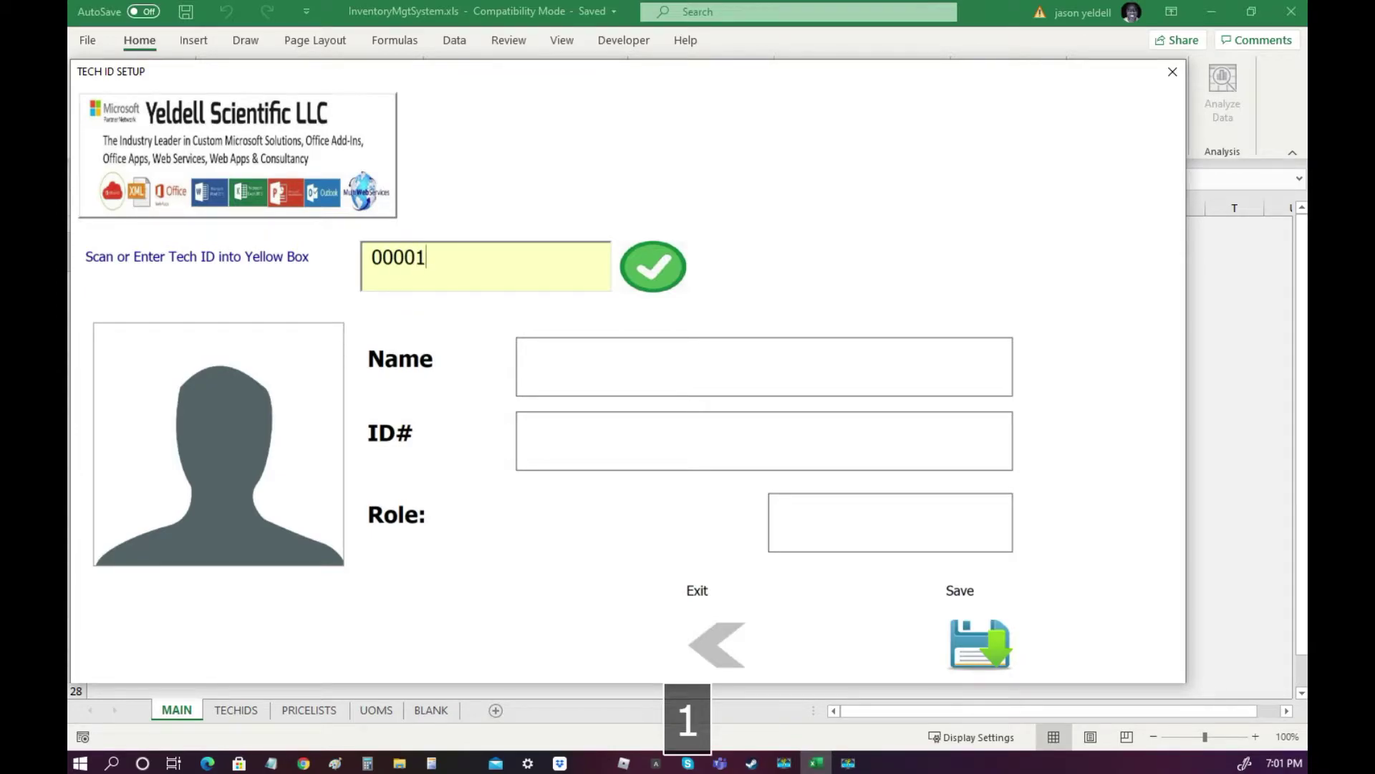
left_click(640, 287)
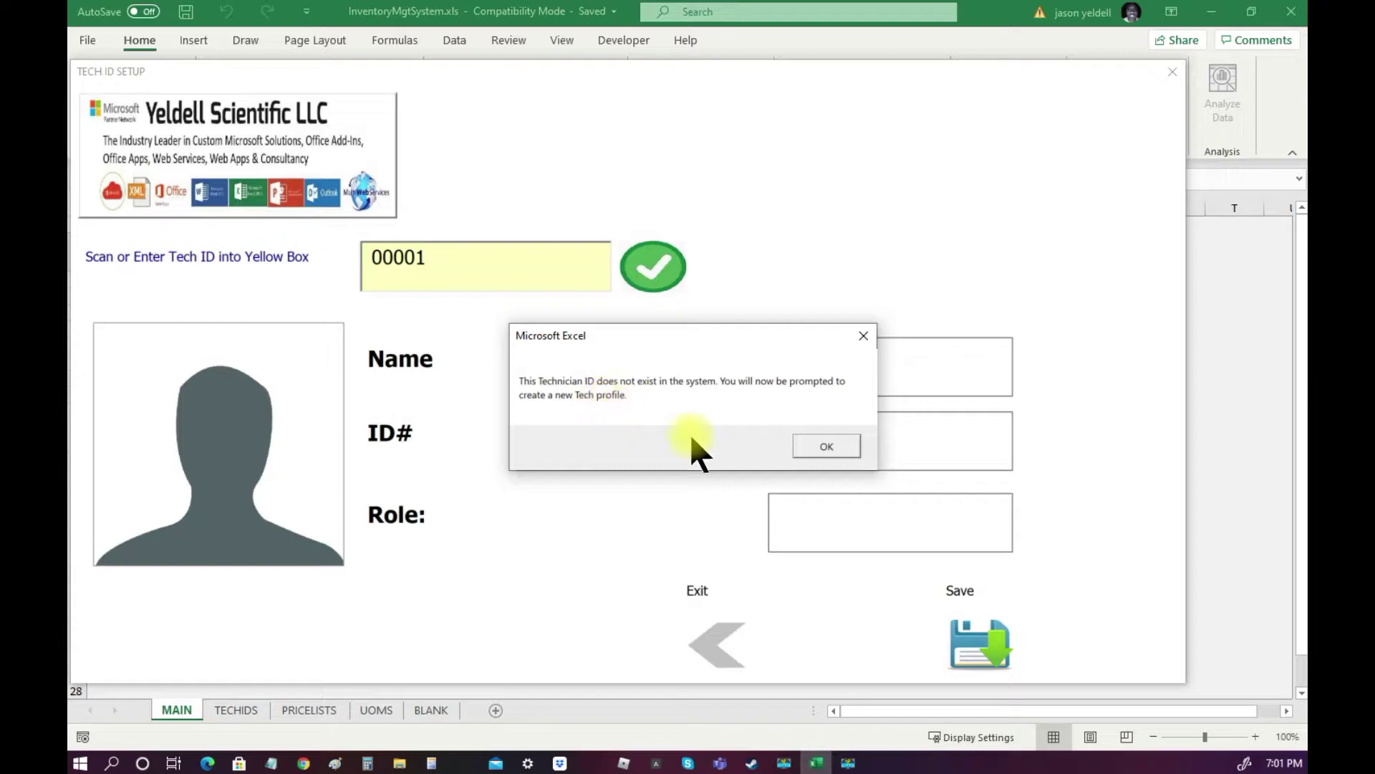
left_click(809, 451)
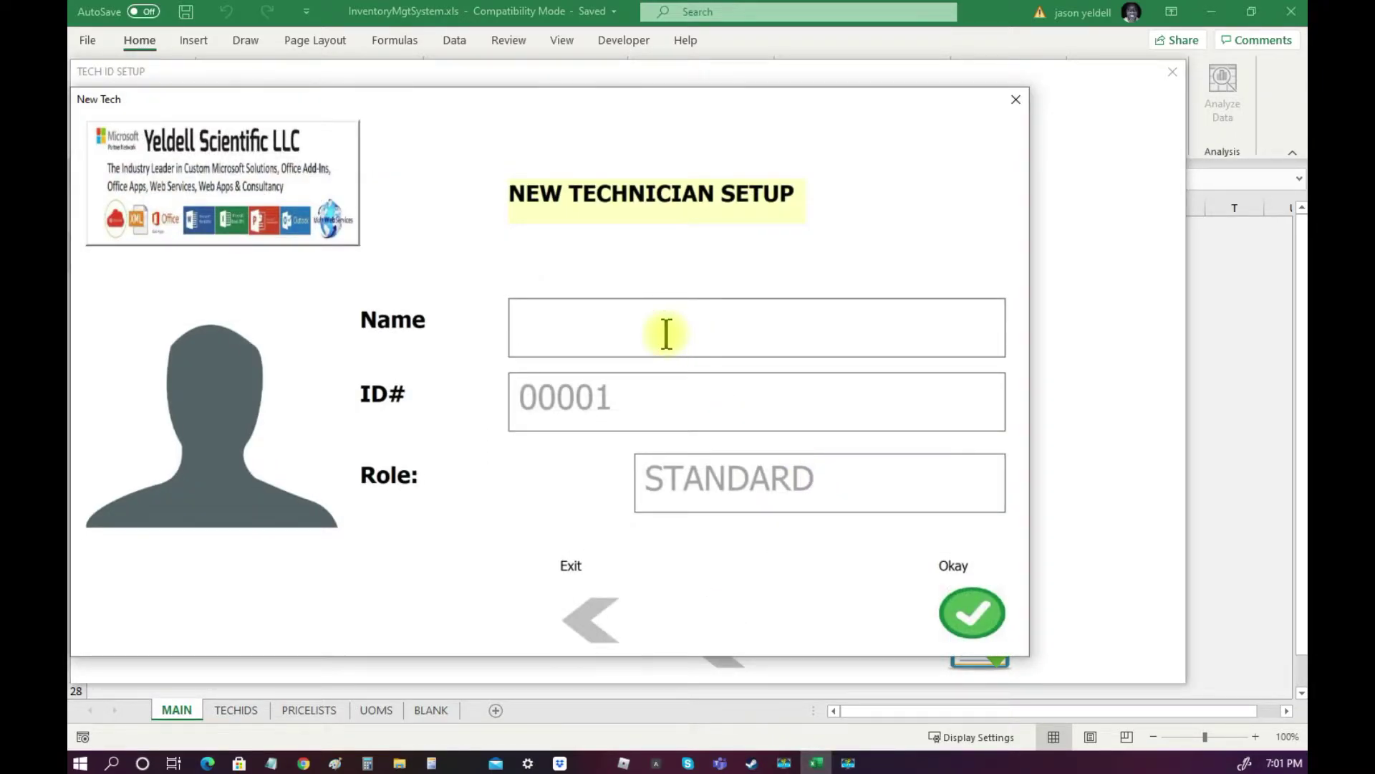
type("John Doe")
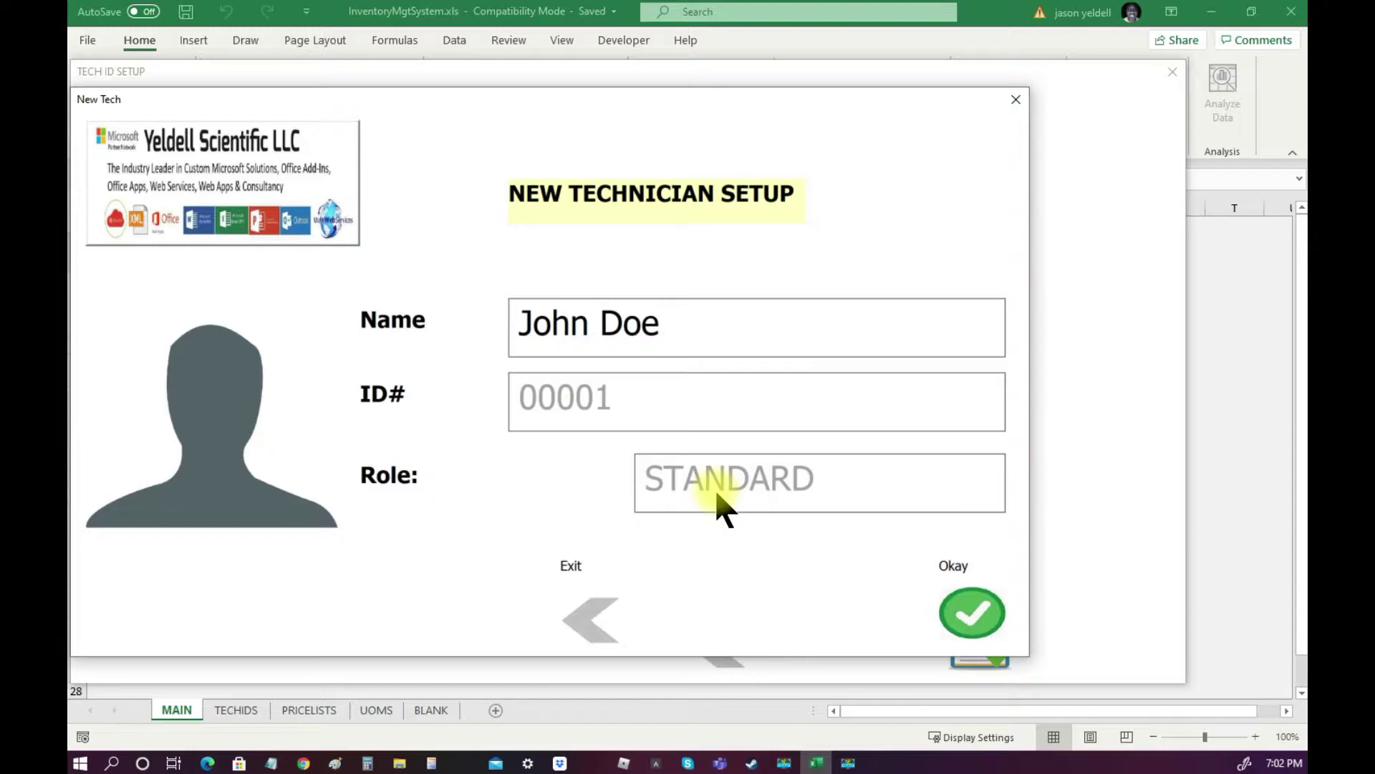
left_click(973, 616)
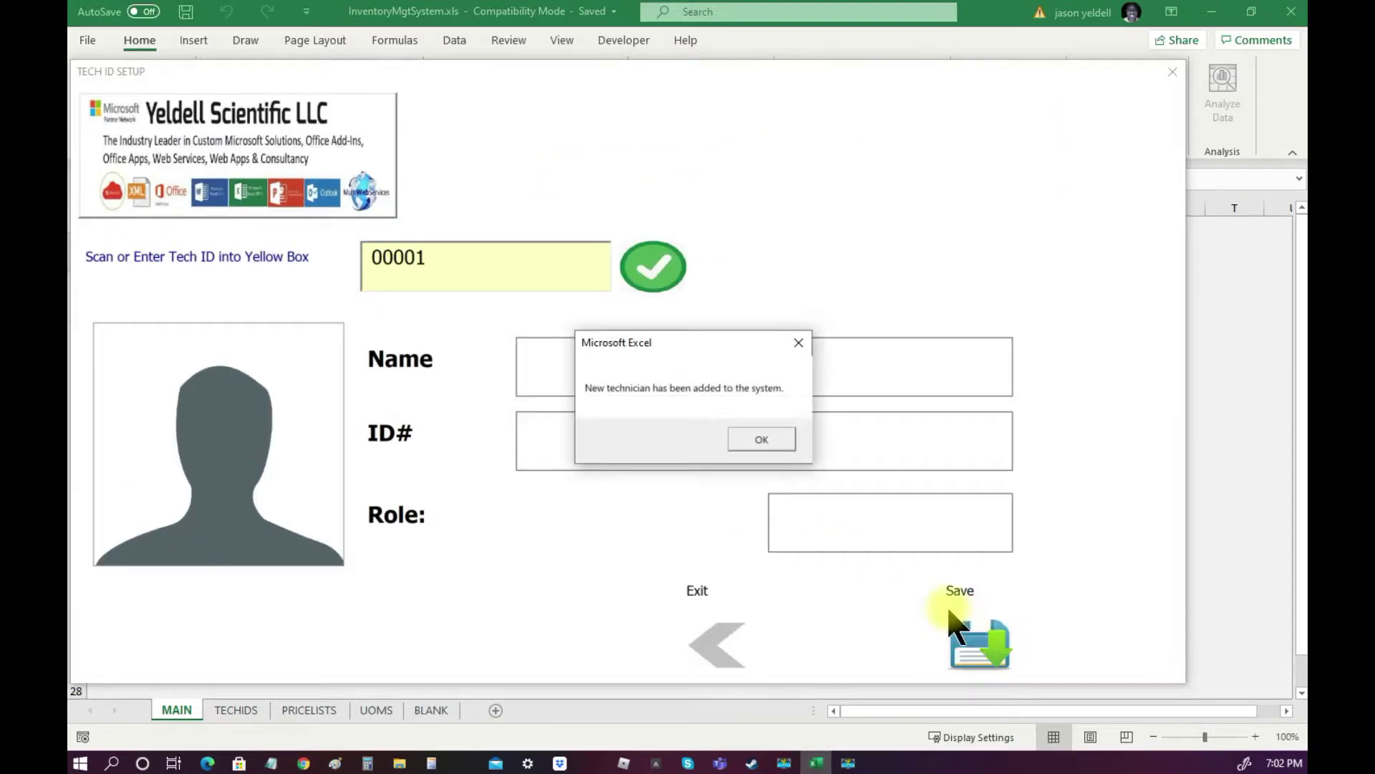
left_click(759, 440)
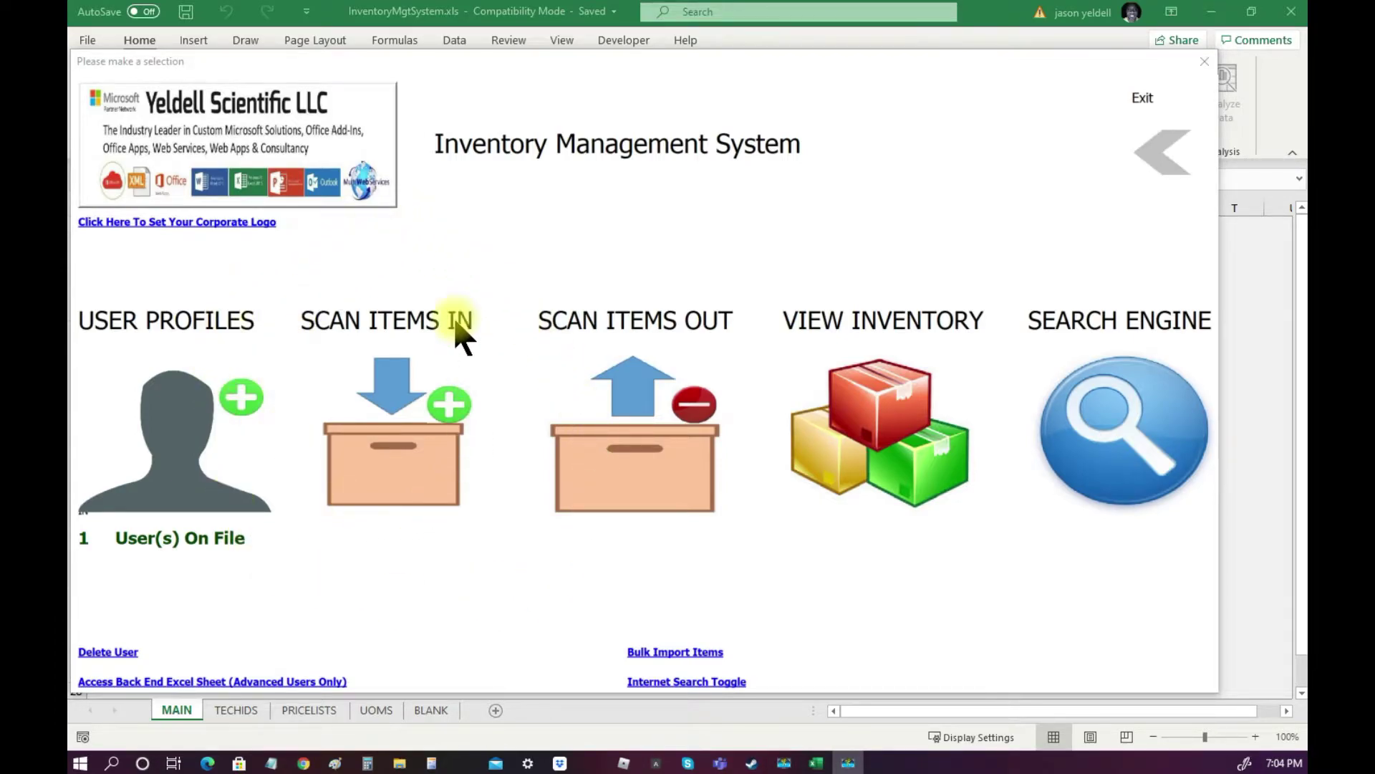
Log in to Scan Items In with the technician ID and accept the welcome notice.
left_click(400, 464)
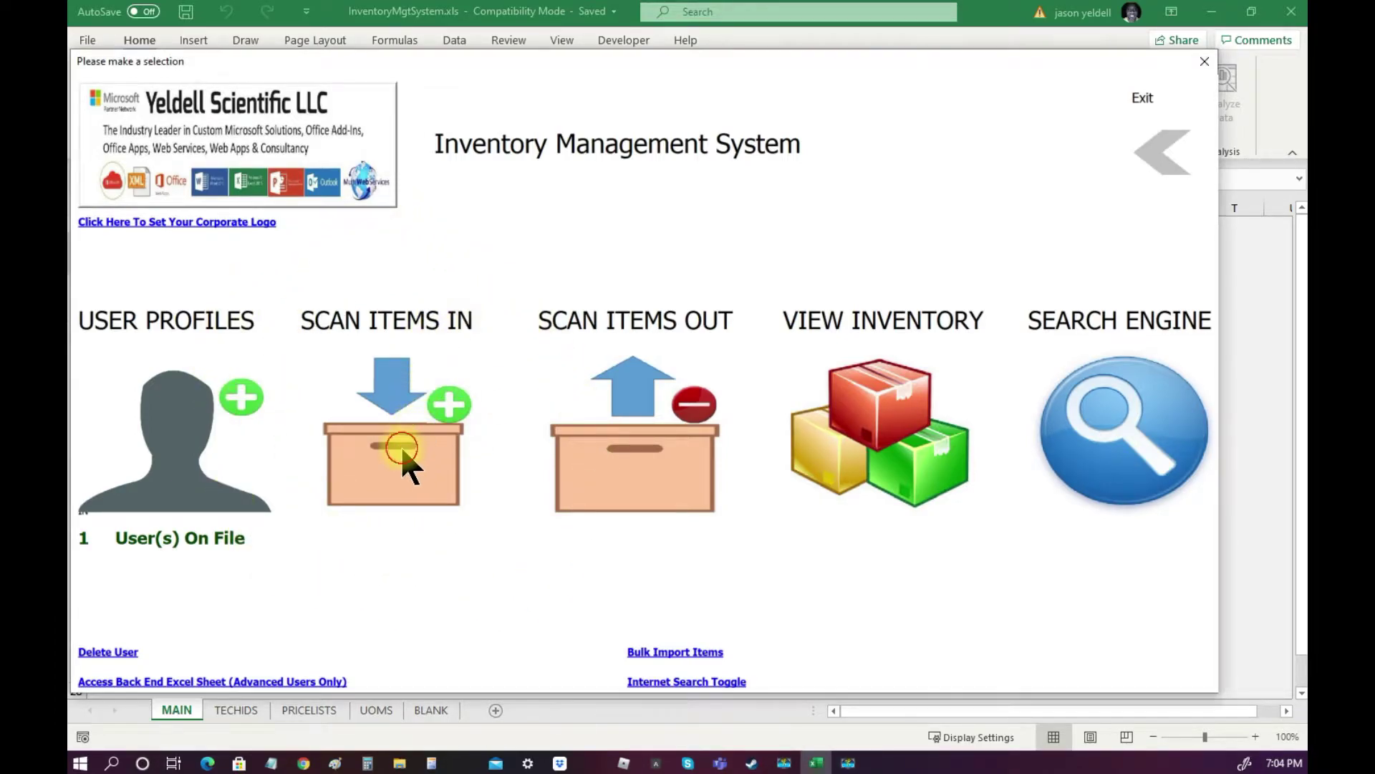
type("00001")
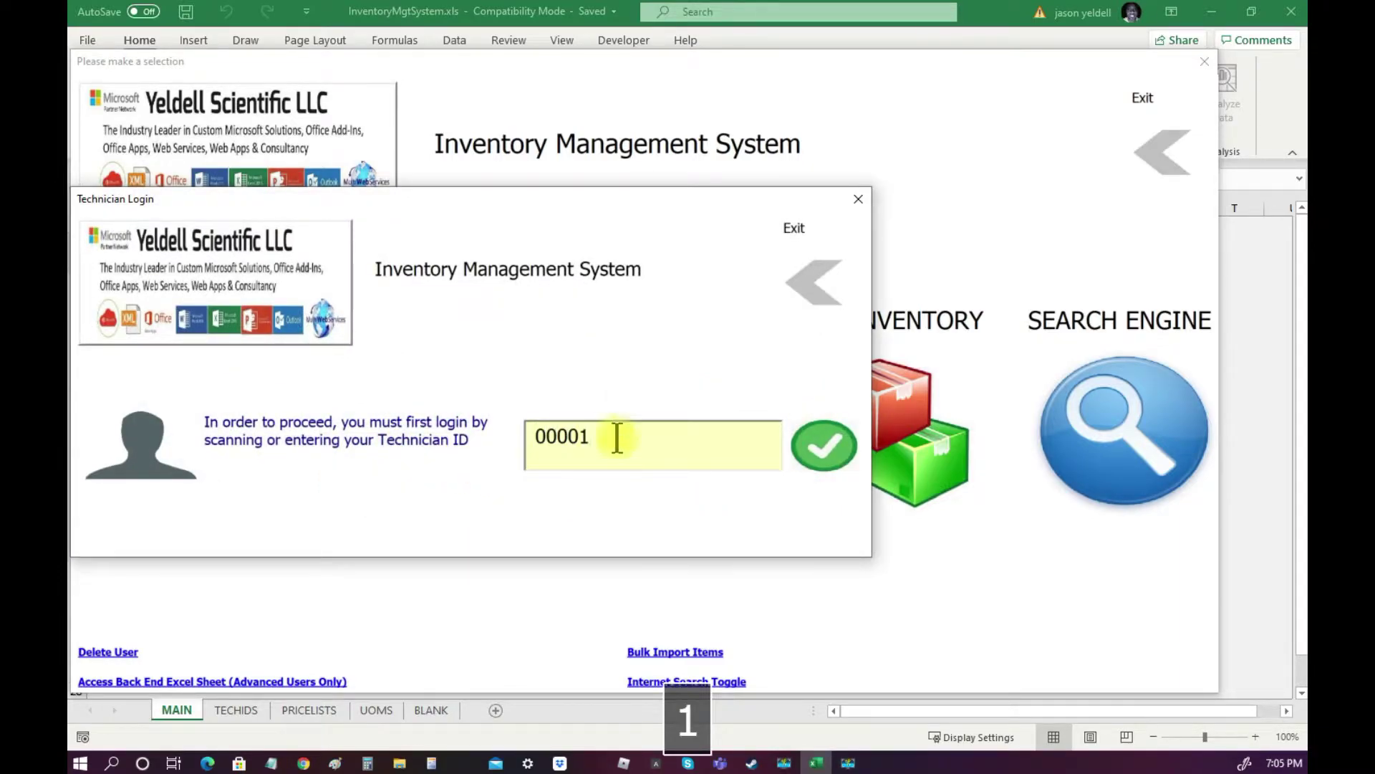
left_click(819, 457)
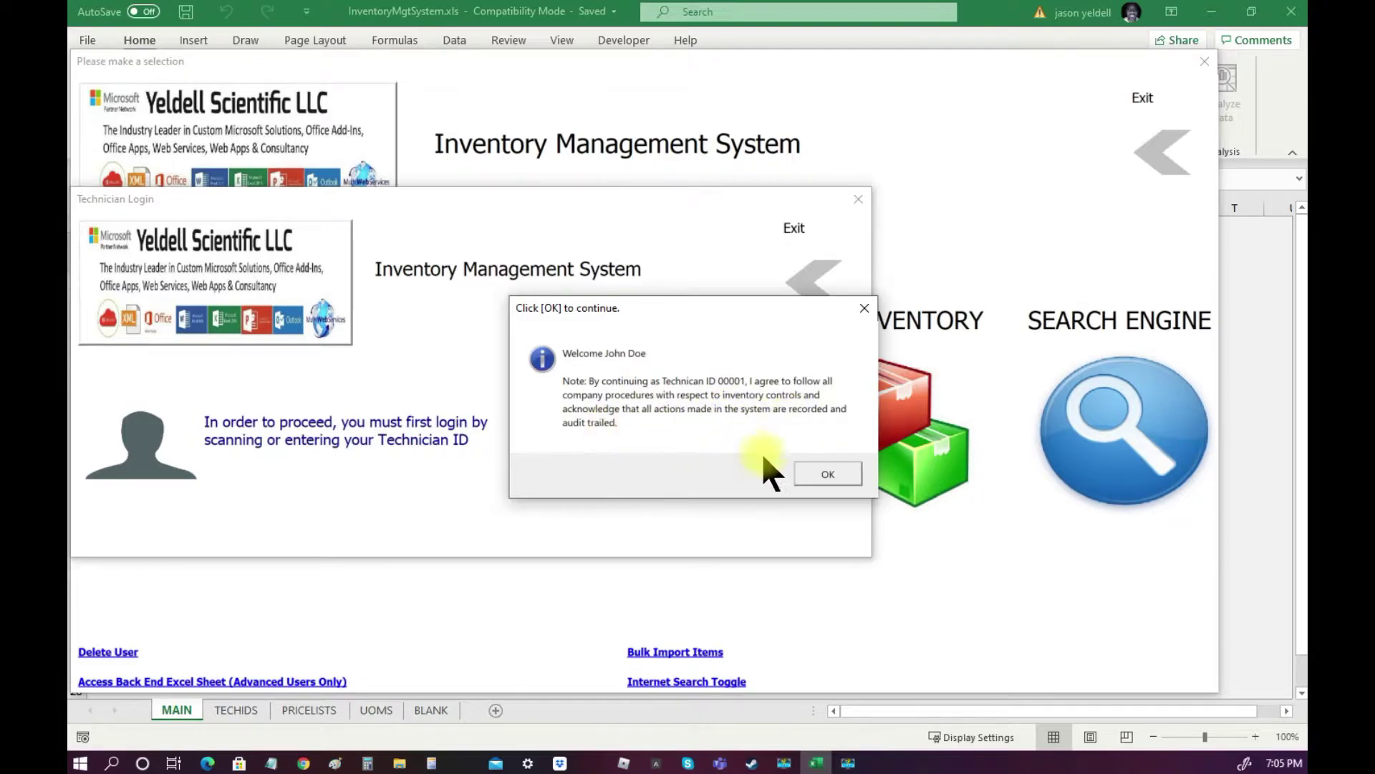
left_click(838, 475)
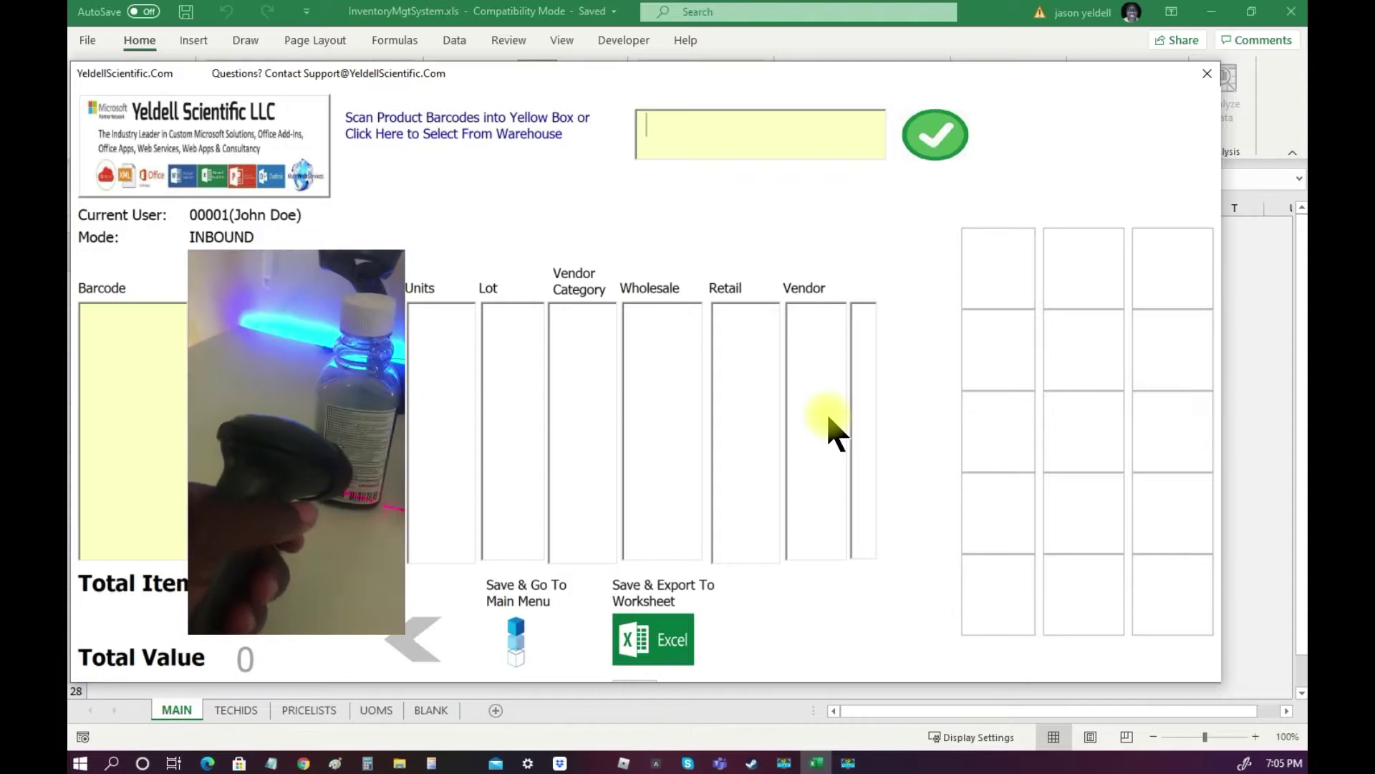
type("681131036429")
key("Tab")
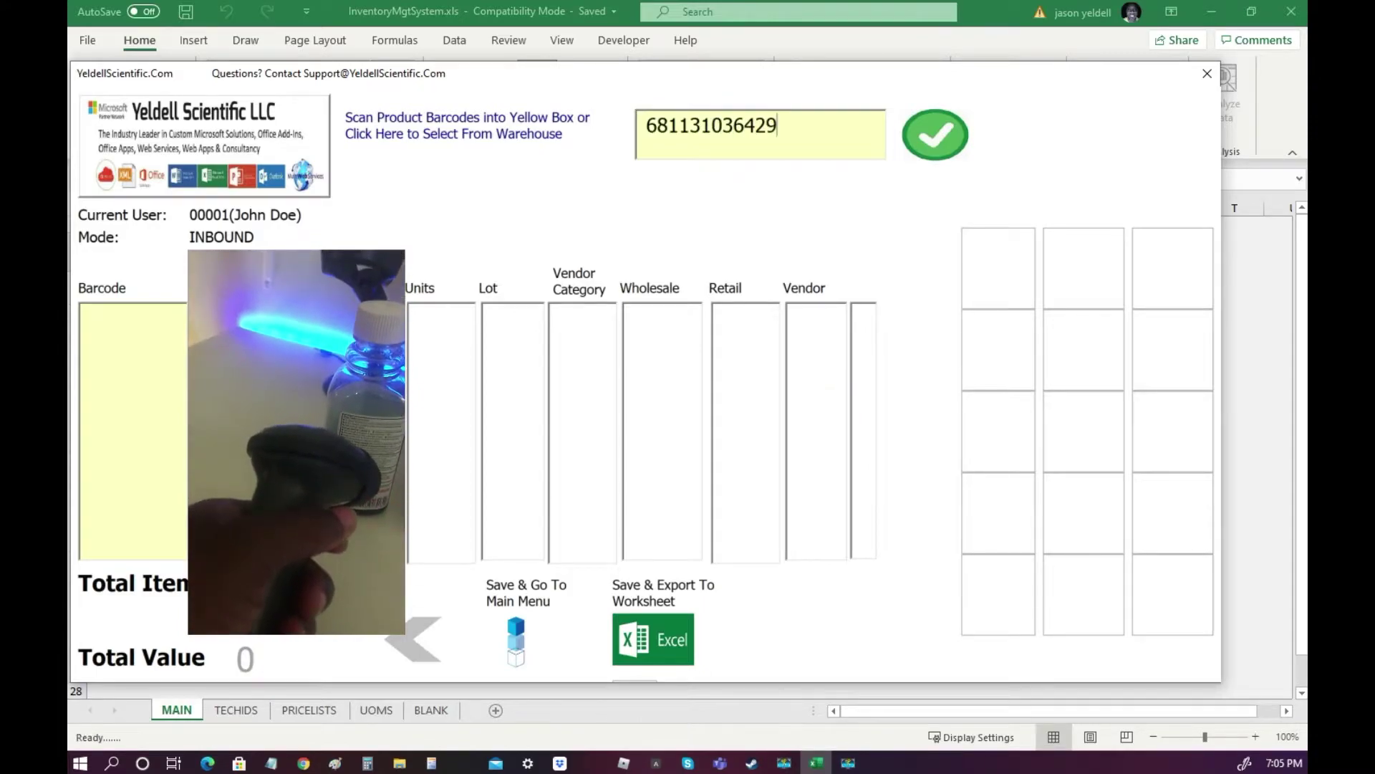
type("Nightti")
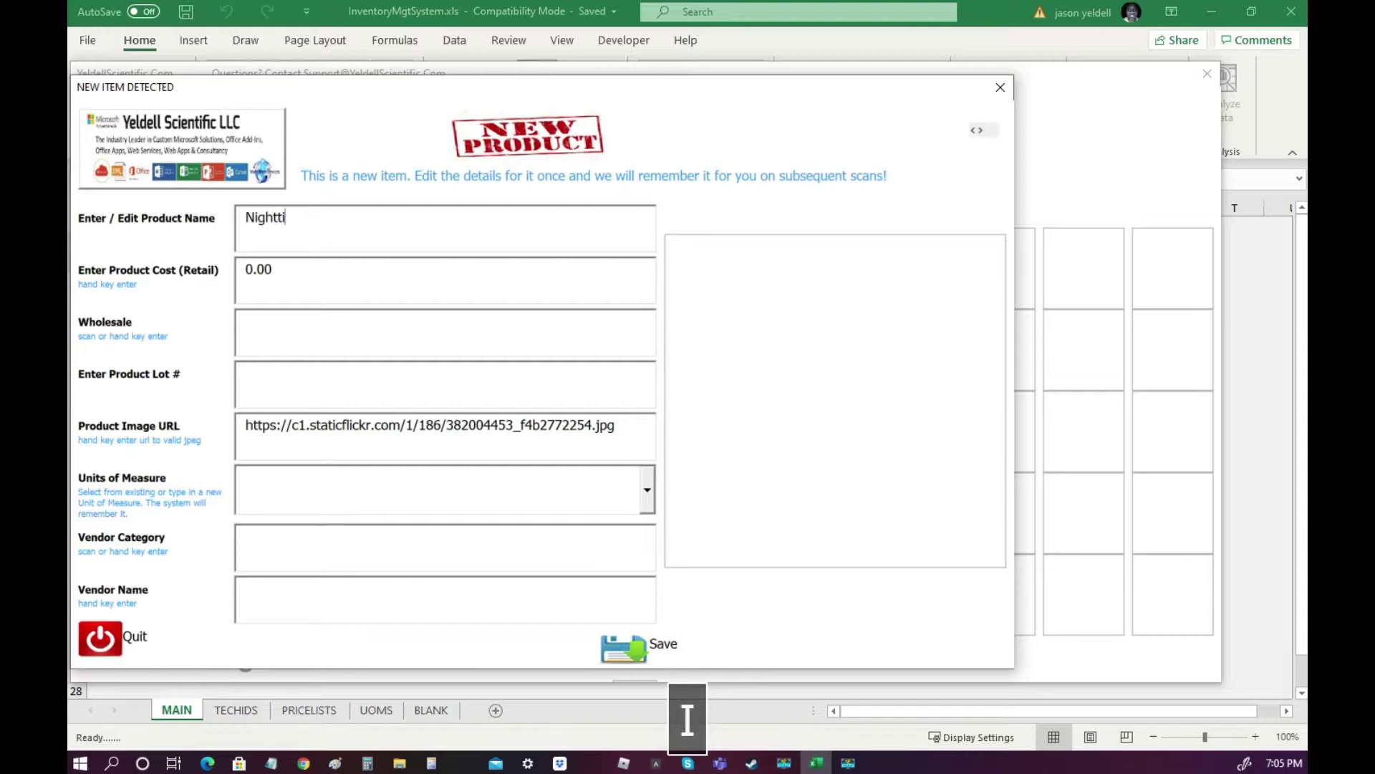
type("me cold an")
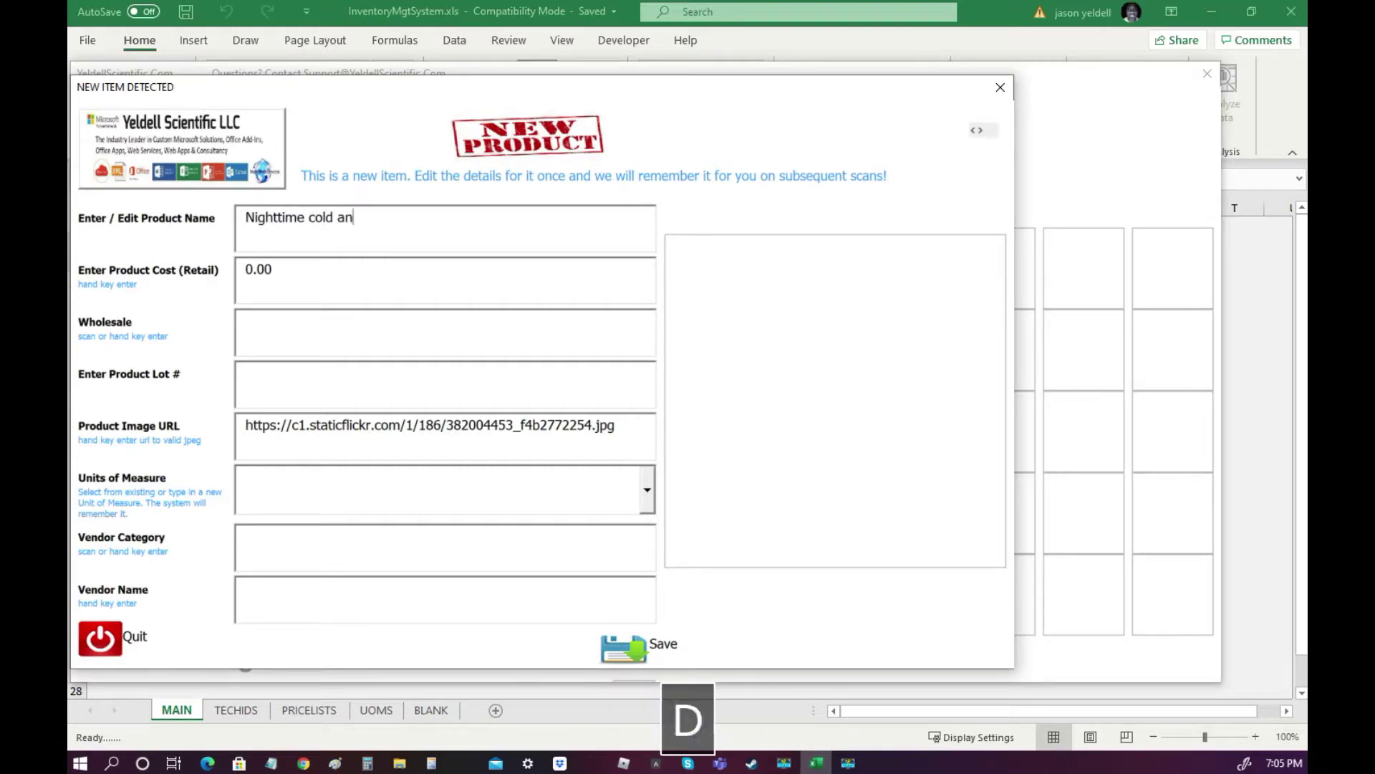
type("d flu")
key("Tab")
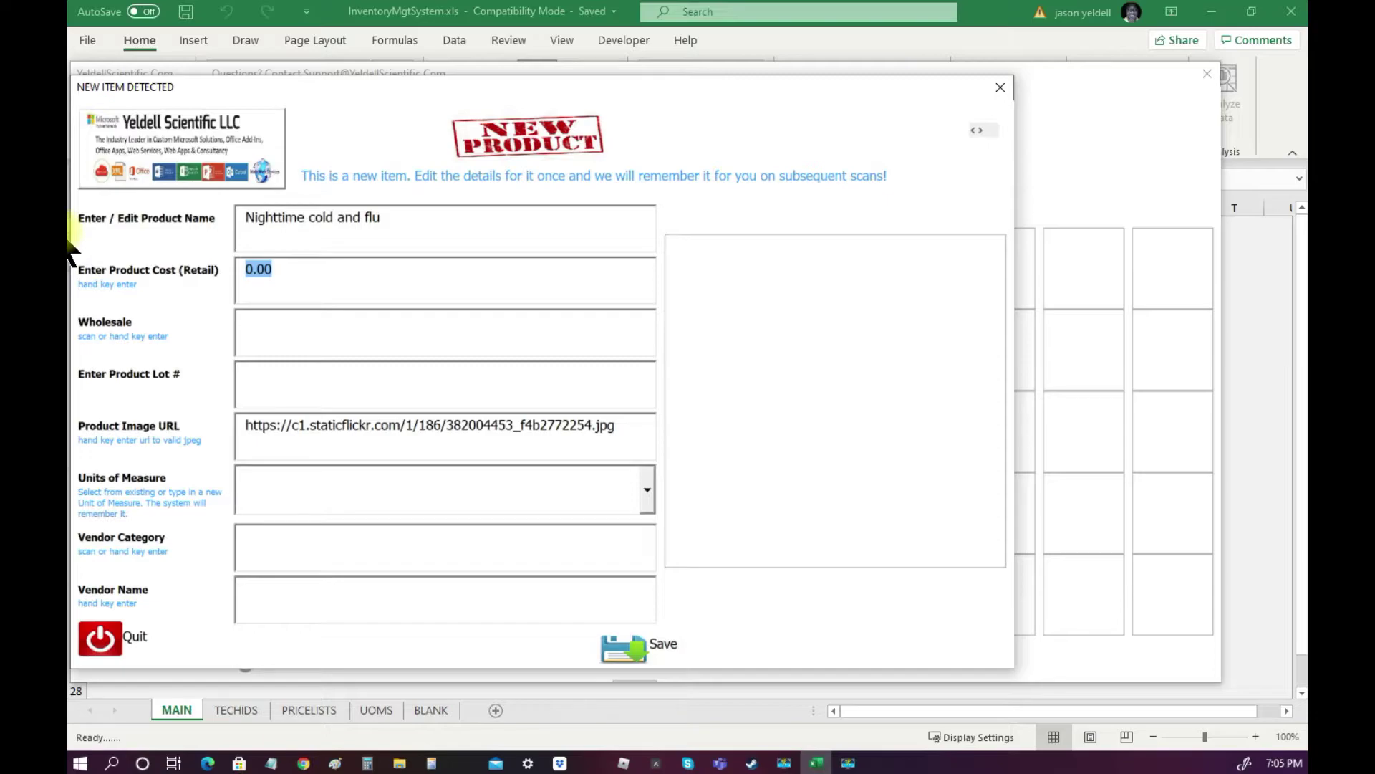
type("5.99")
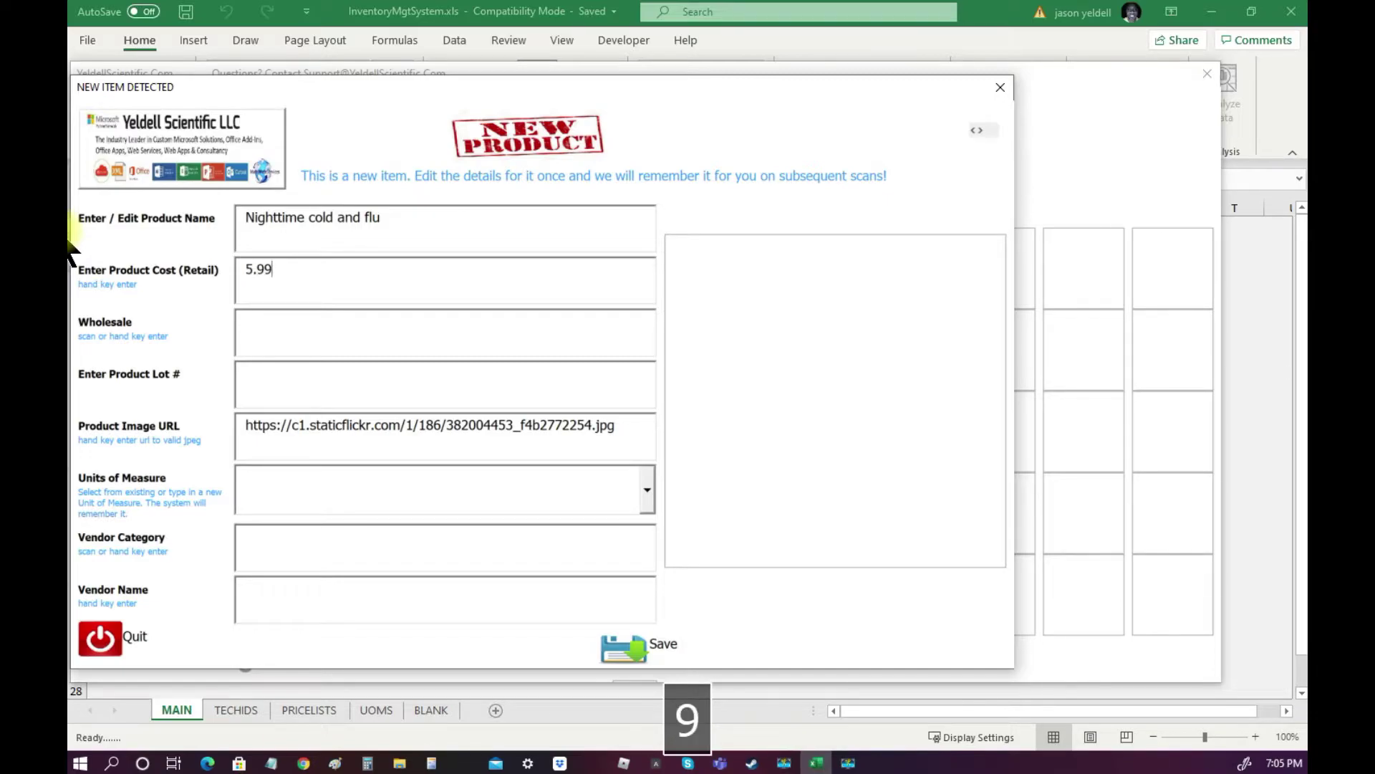
left_click(292, 327)
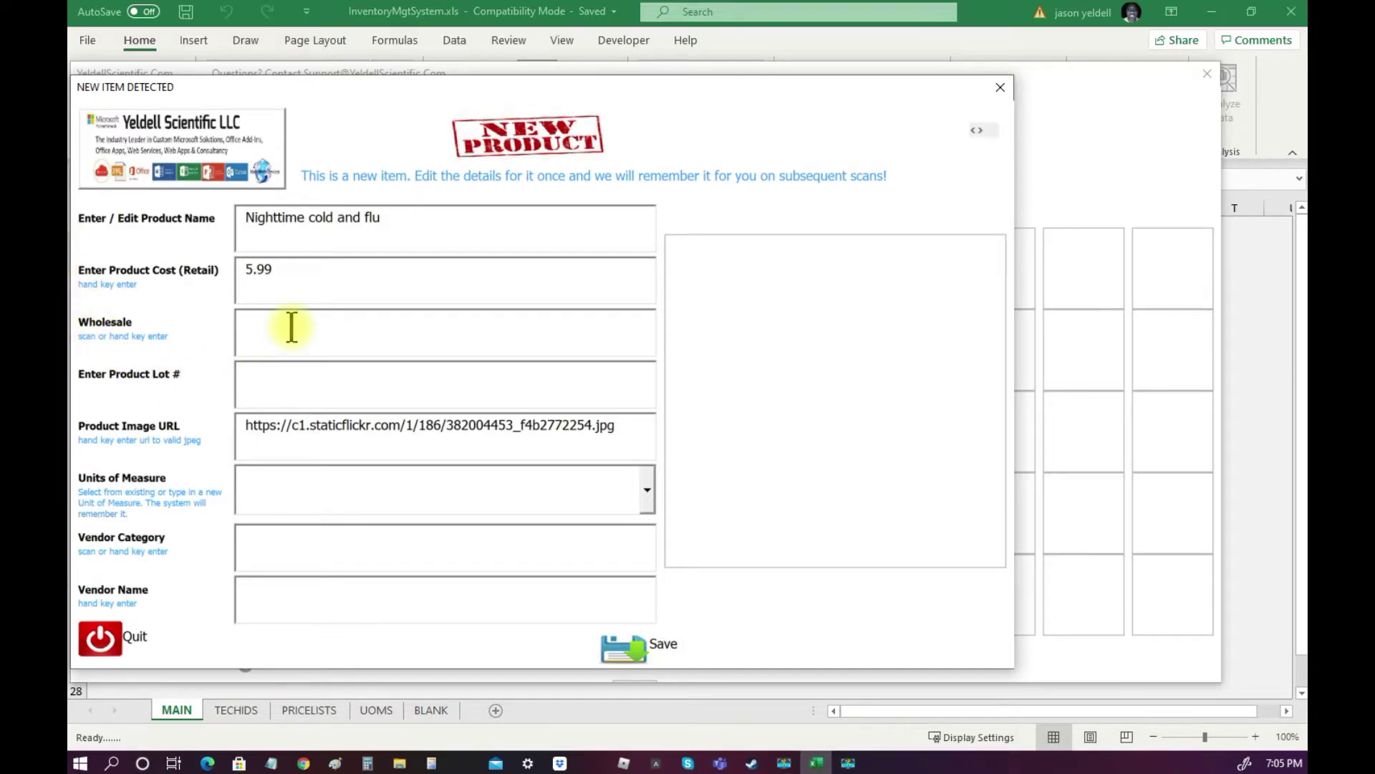
type("1.29")
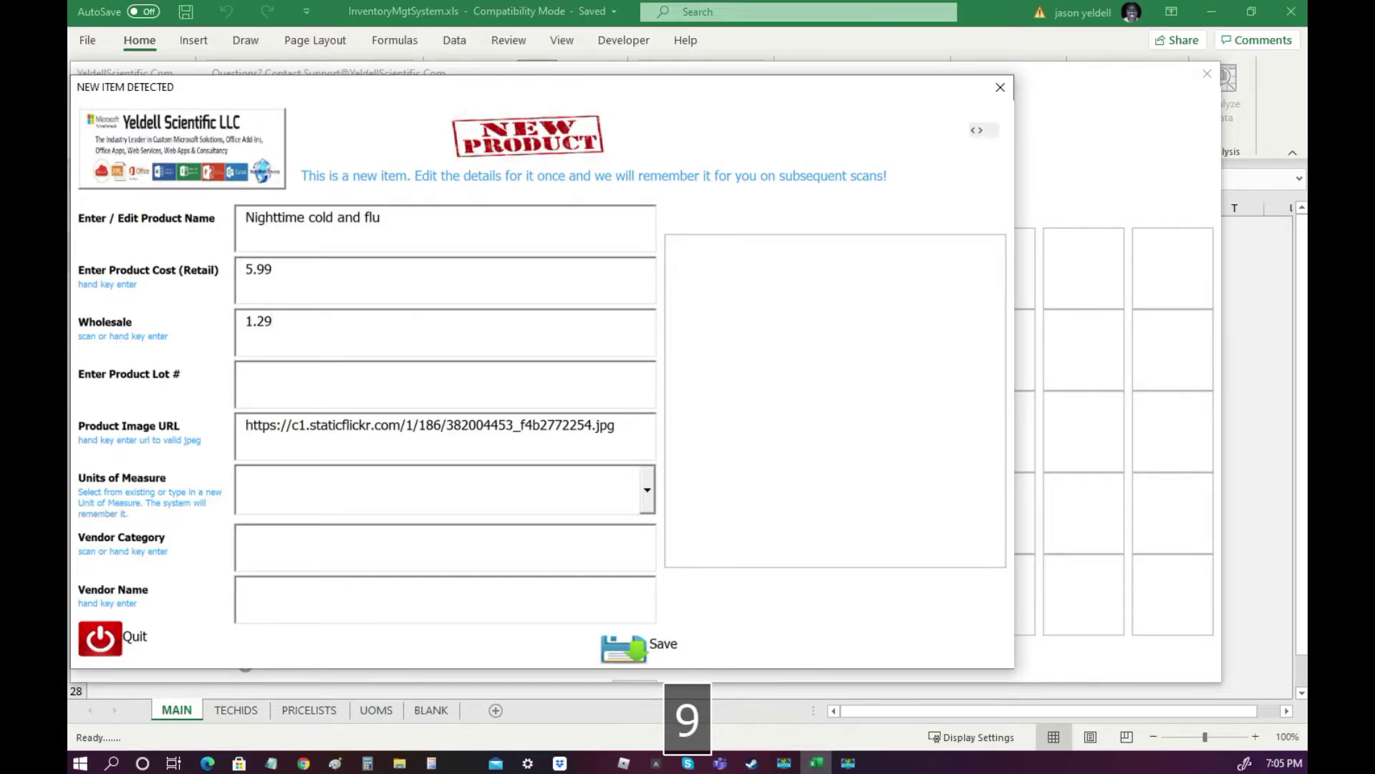
left_click(300, 378)
type("L00001")
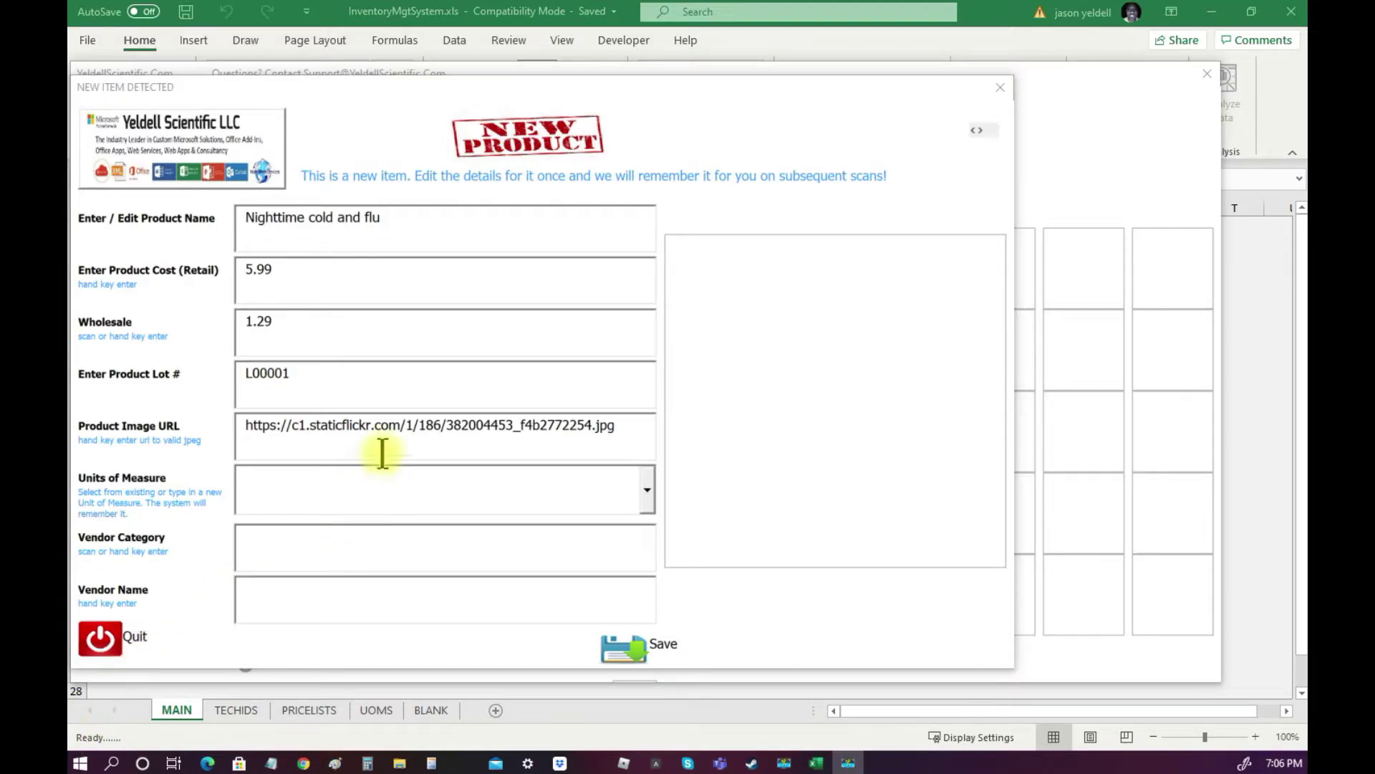
Paste the bottle photo URL, set unit Each, vendor category GroceryStore and vendor name TRGT.
double_click(396, 430)
triple_click(395, 430)
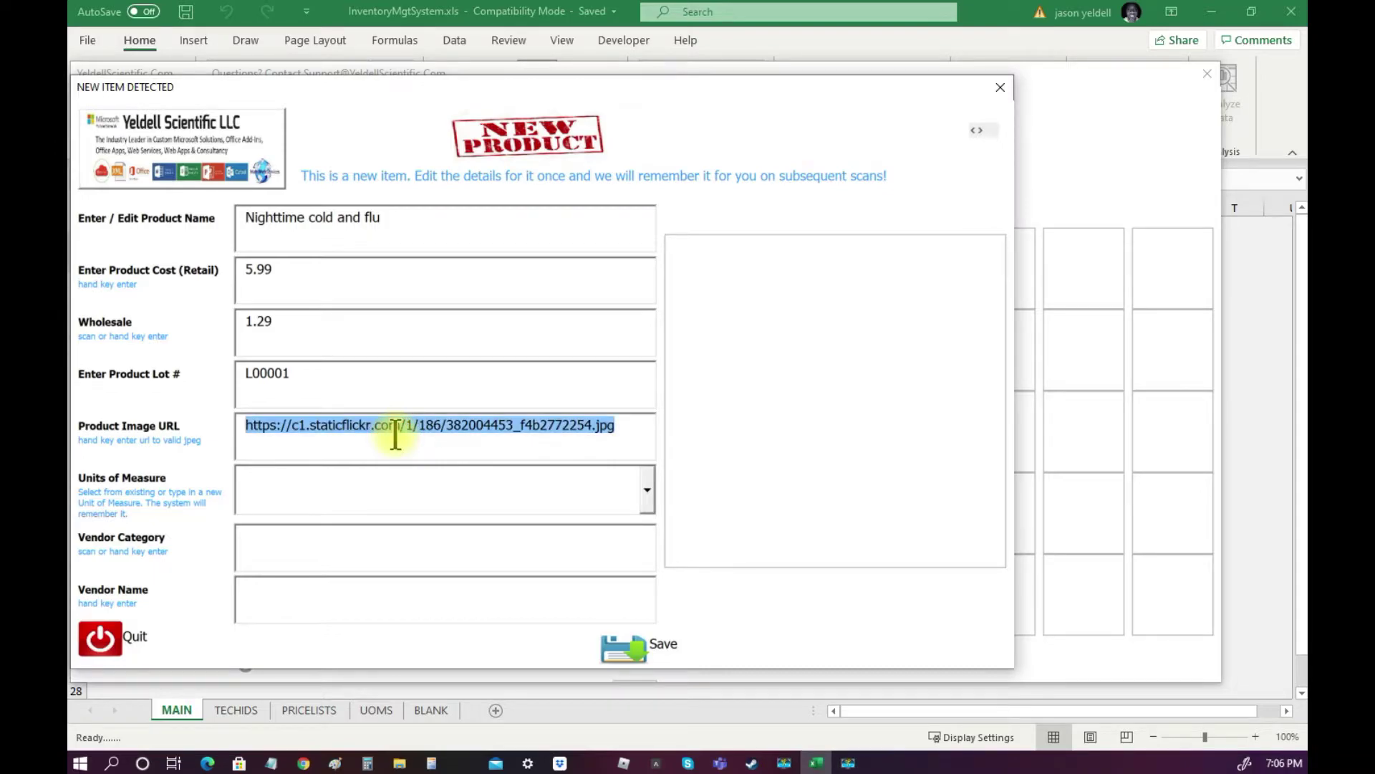
key("ctrl+v")
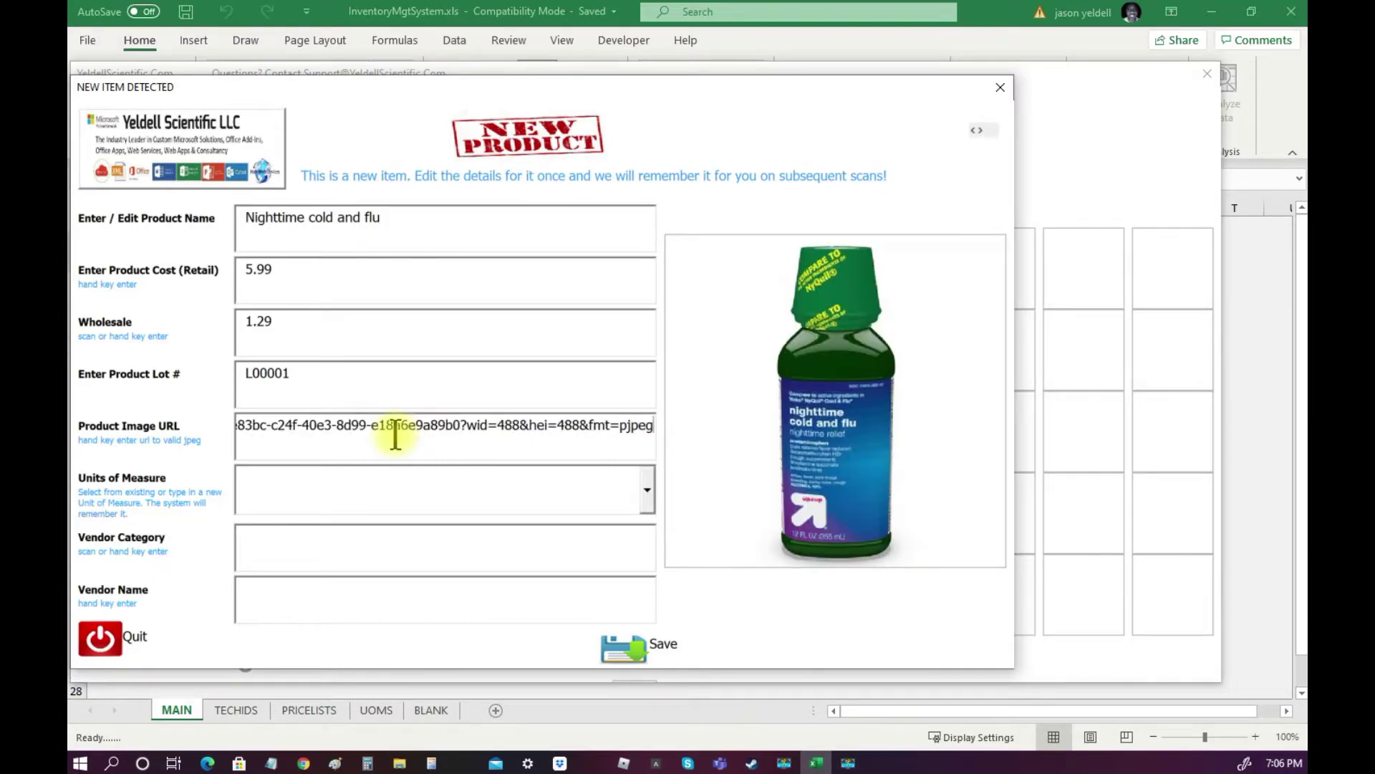
left_click(649, 502)
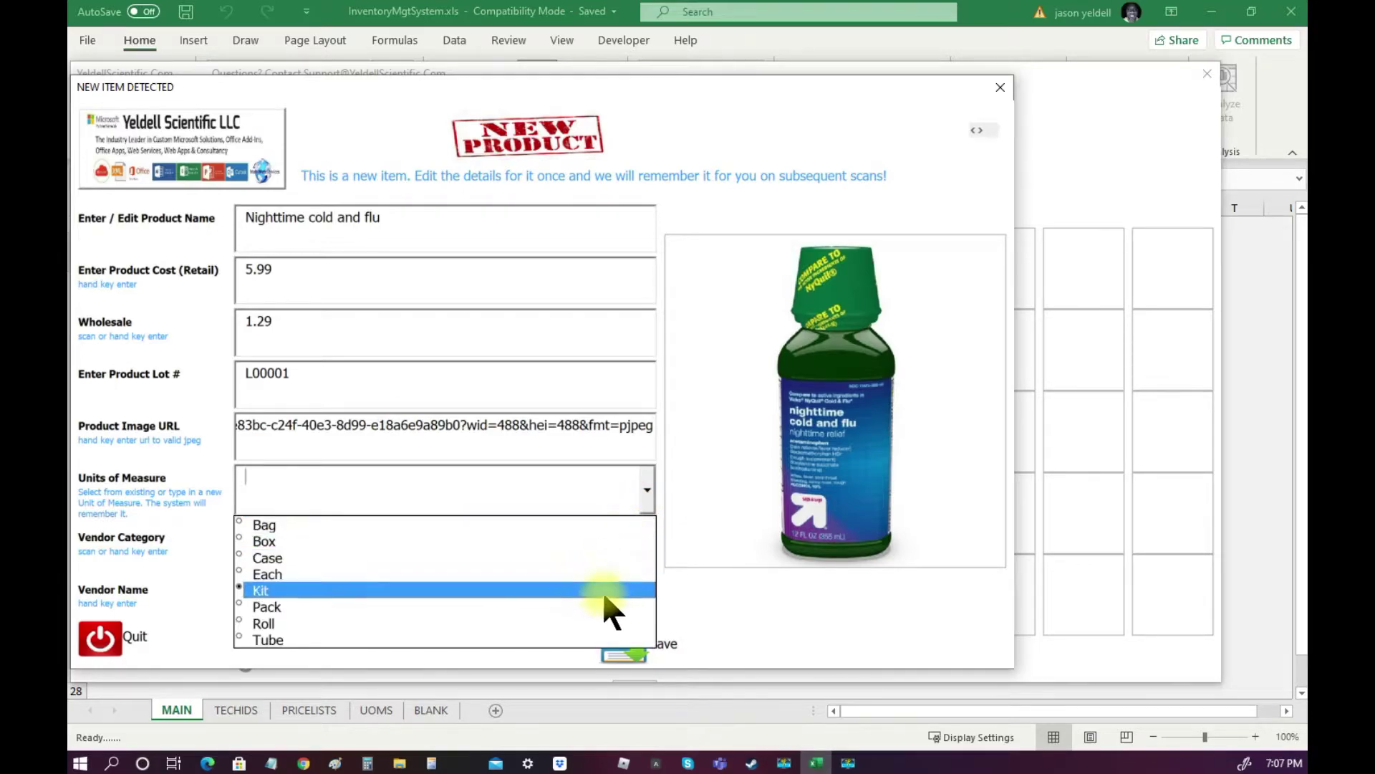
left_click(577, 573)
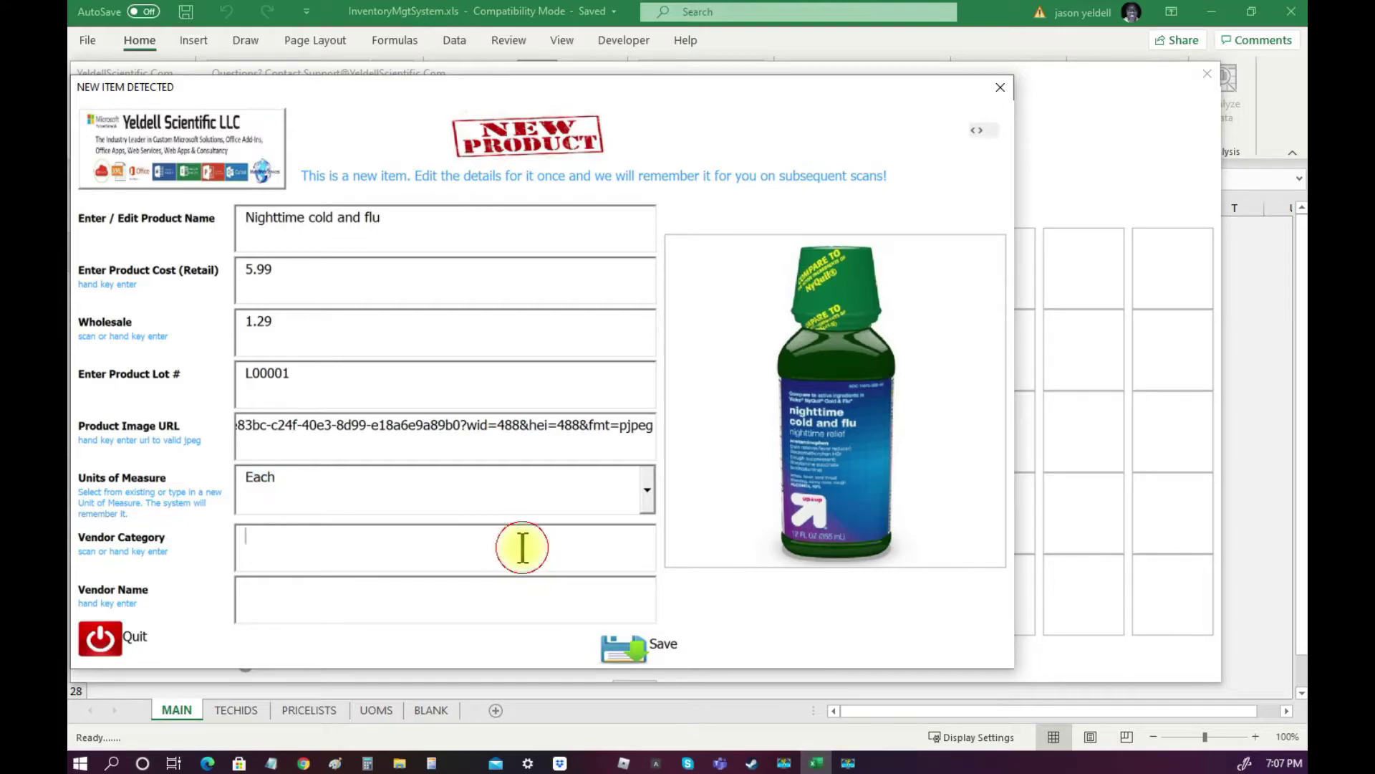
type("S")
key("BackSpace")
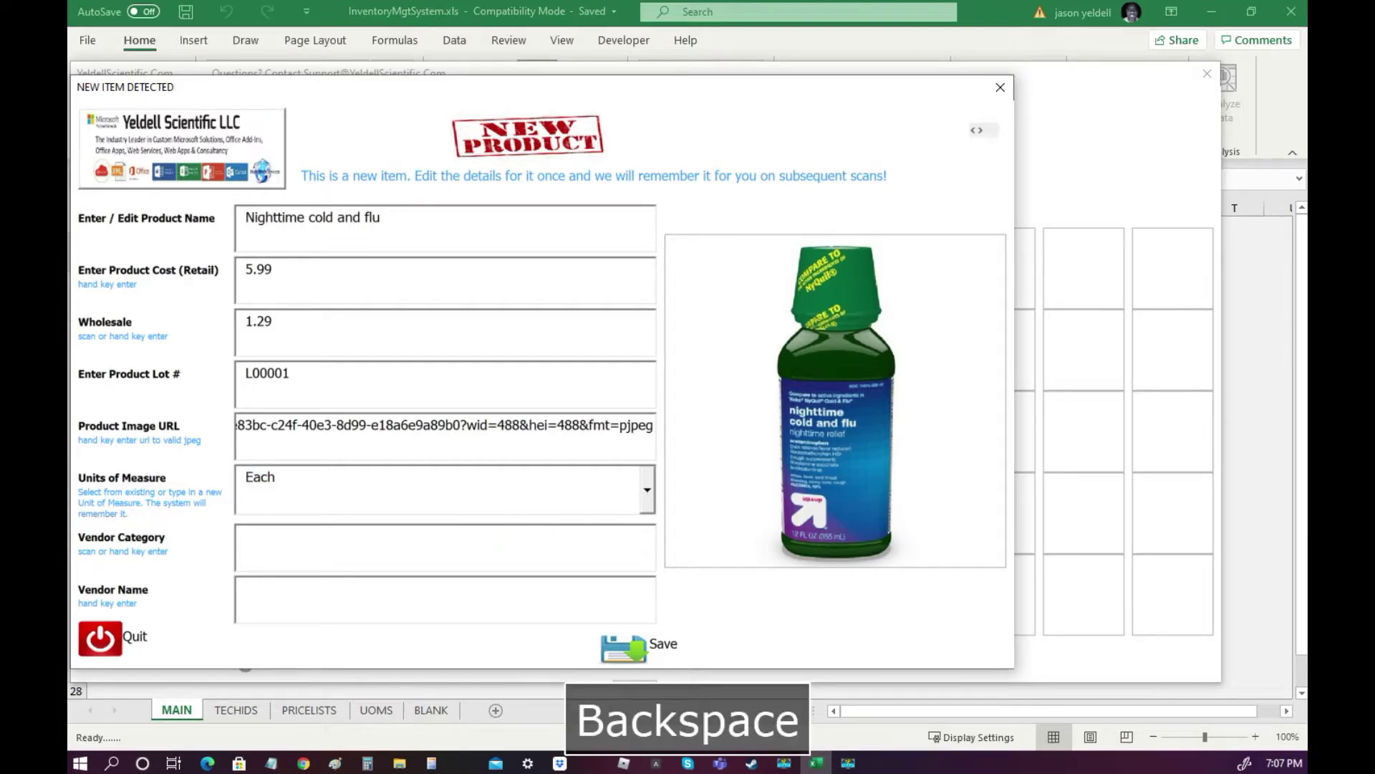
type("GroceryStore")
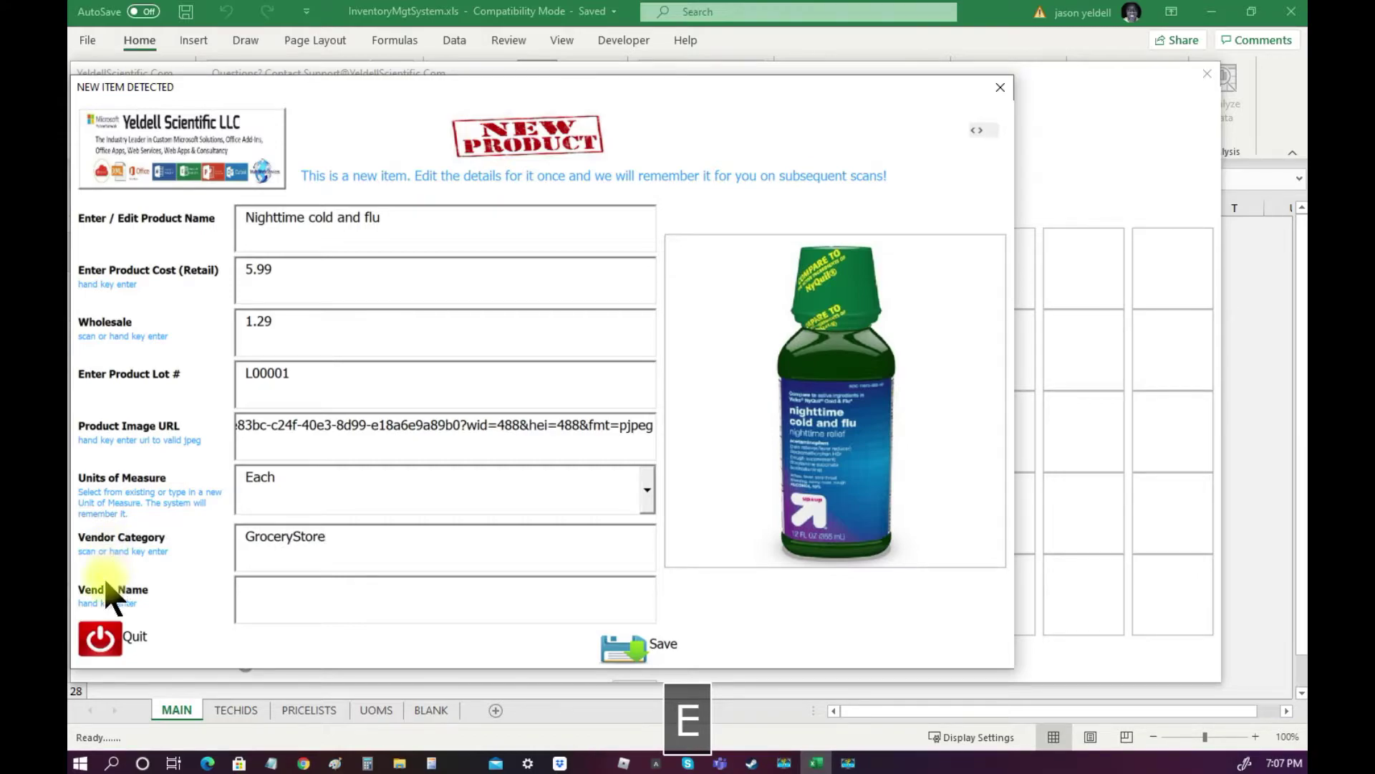
type("T")
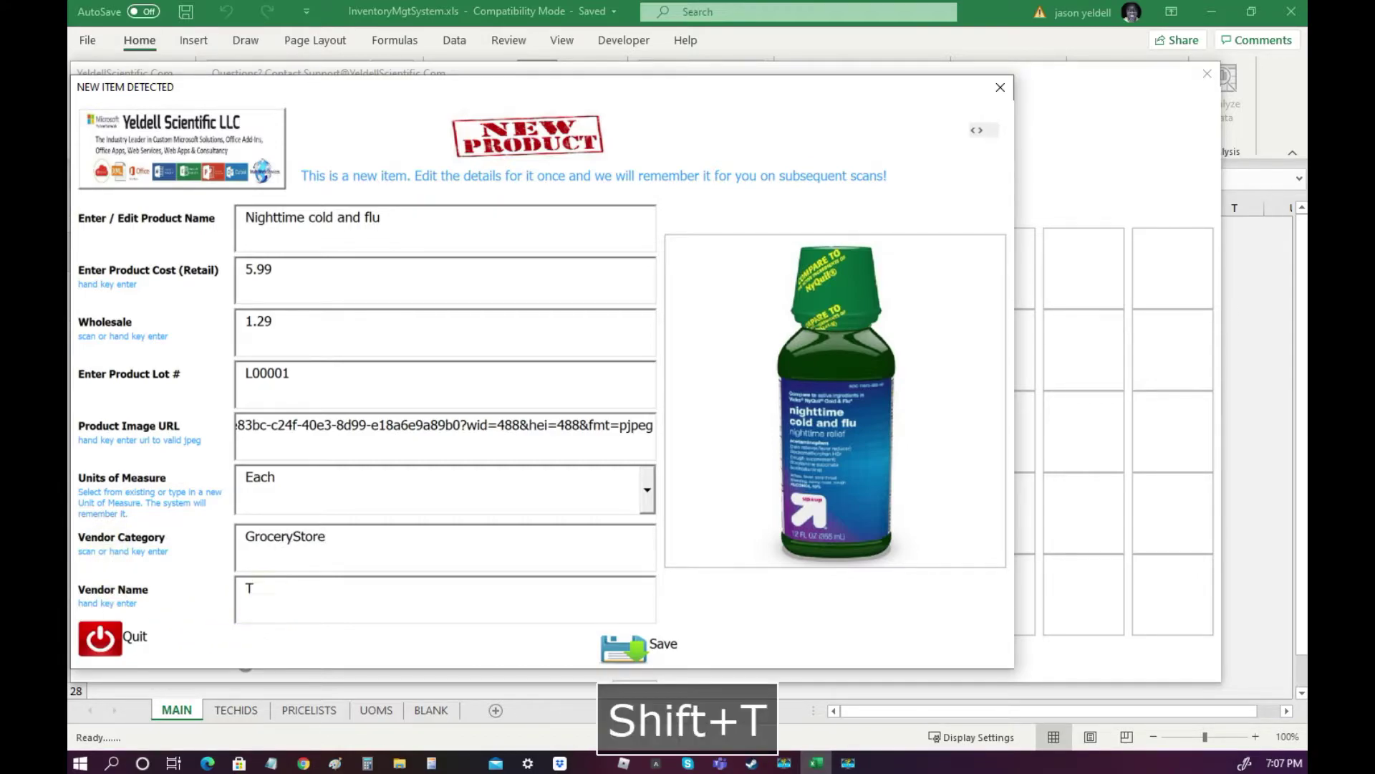
type("RGT")
Save the Nighttime cold and flu item onto the inbound scan list.
left_click(623, 654)
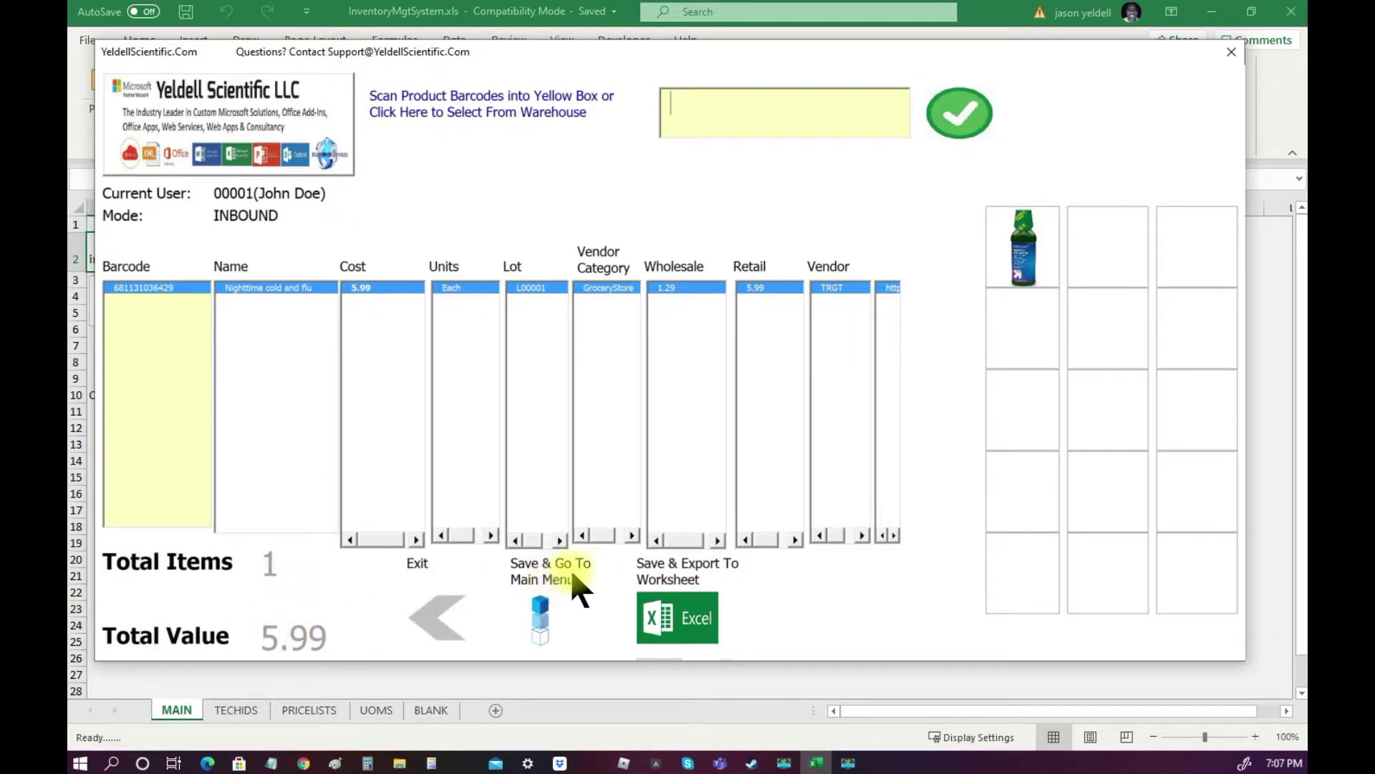
Save the scan back to the main menu, then log a technician into Scan Items In again.
left_click(539, 617)
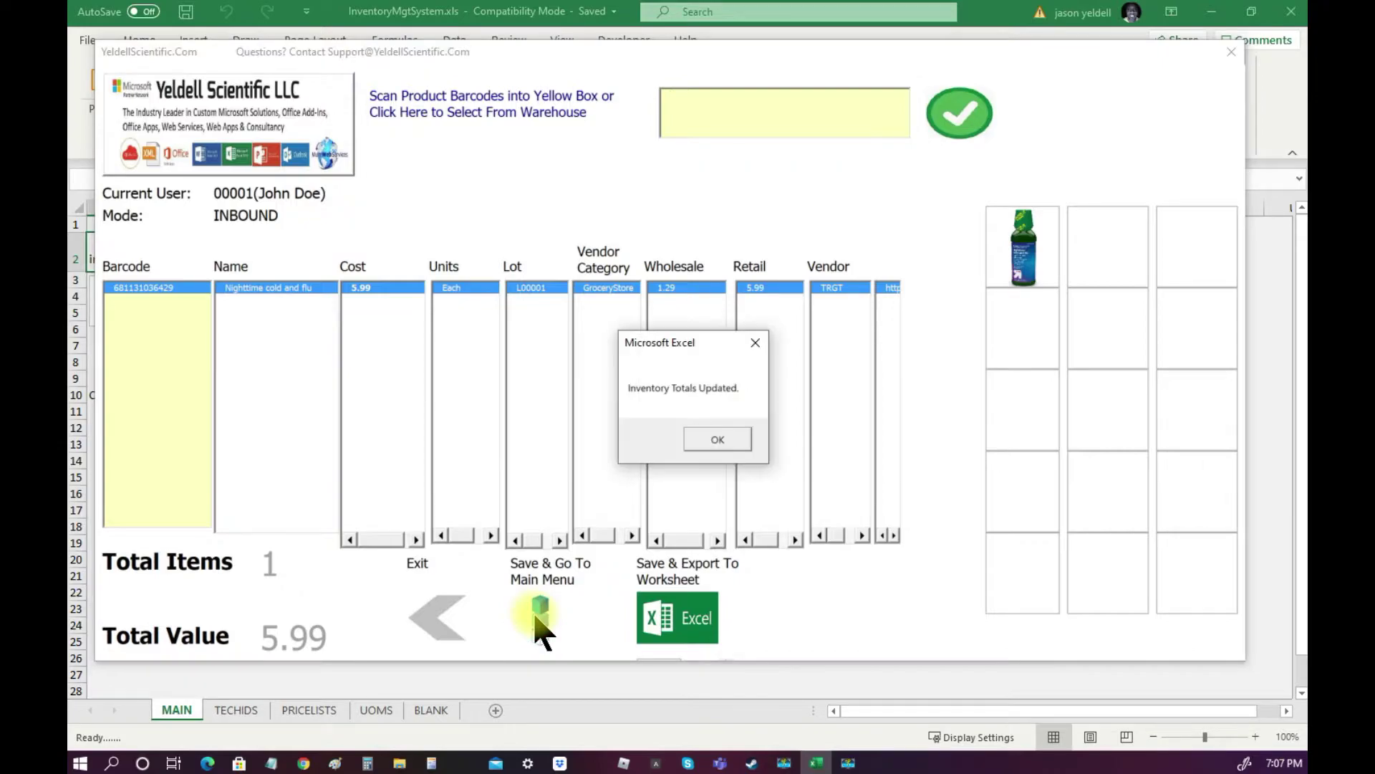
left_click(720, 440)
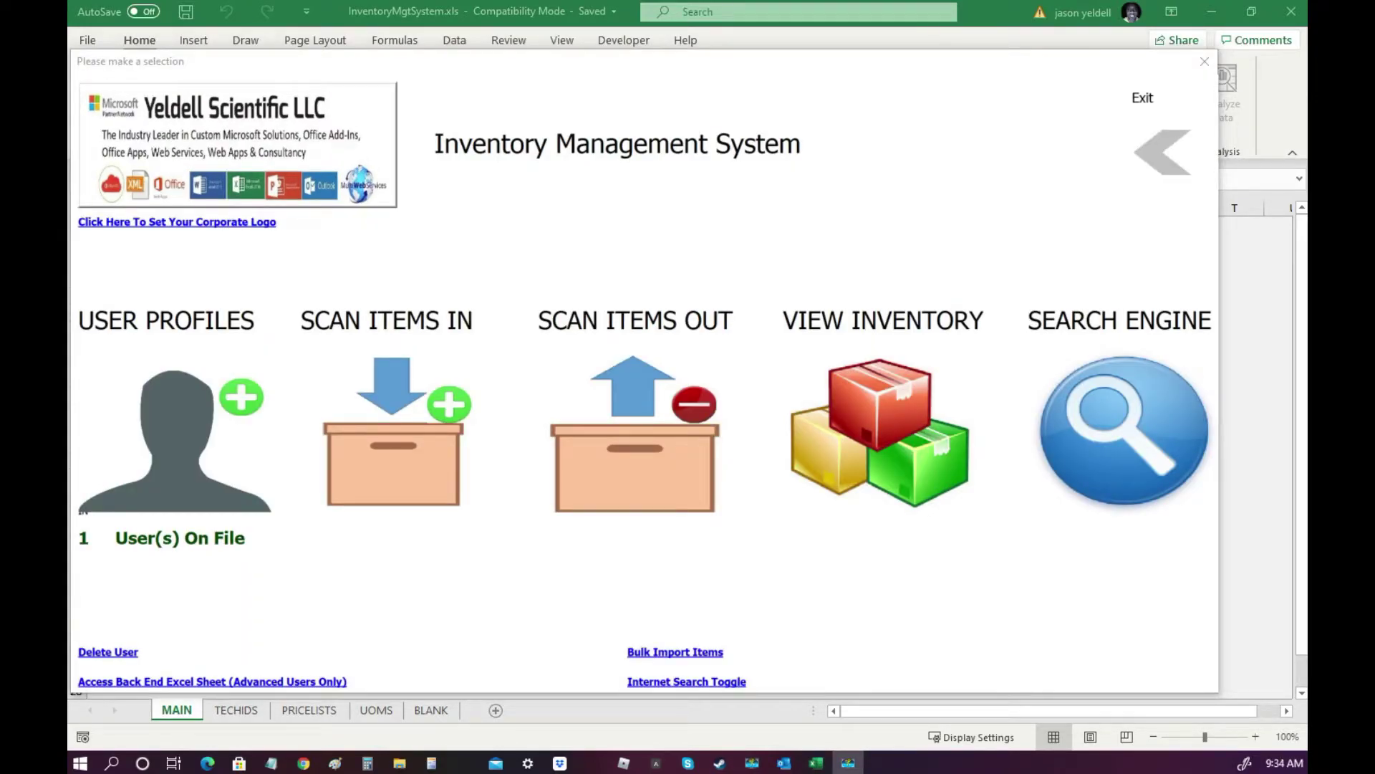
left_click(393, 452)
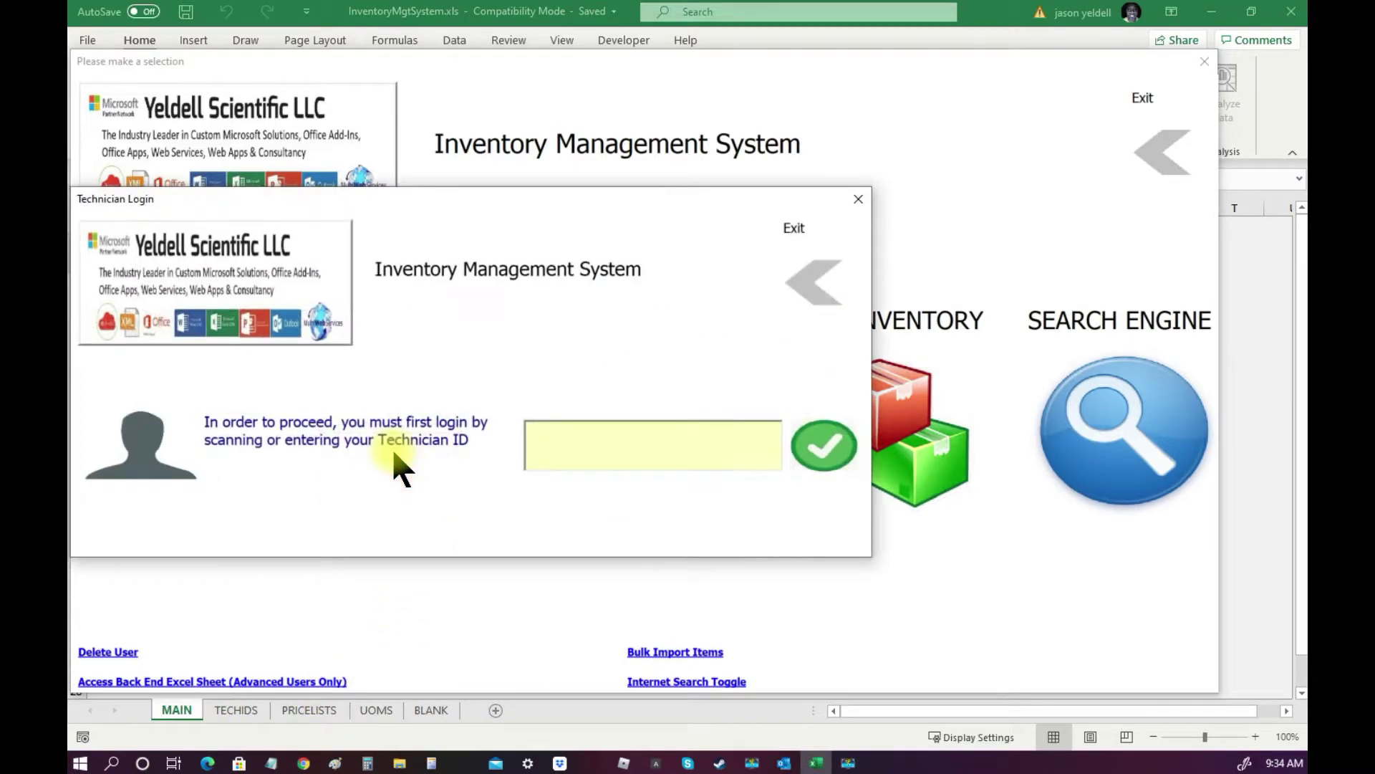
type("00001")
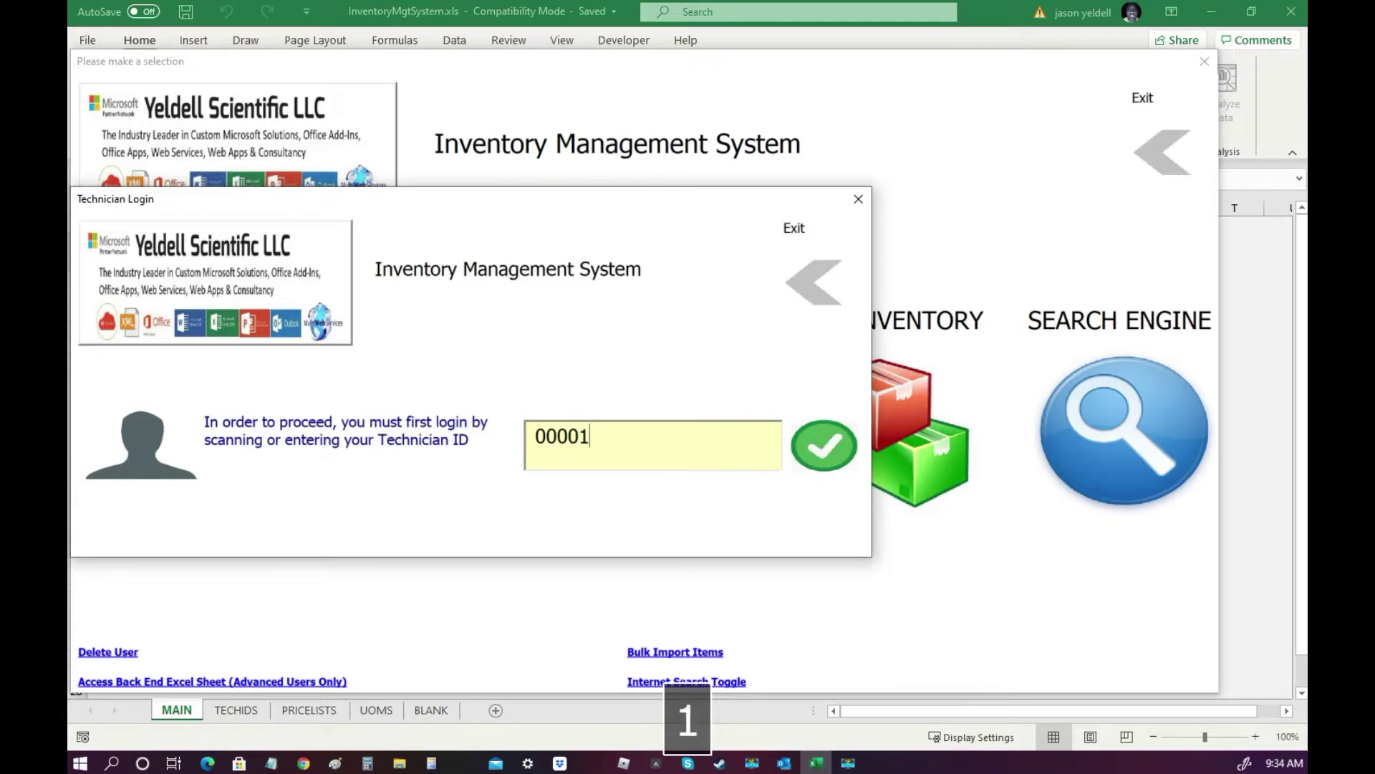
key("Return")
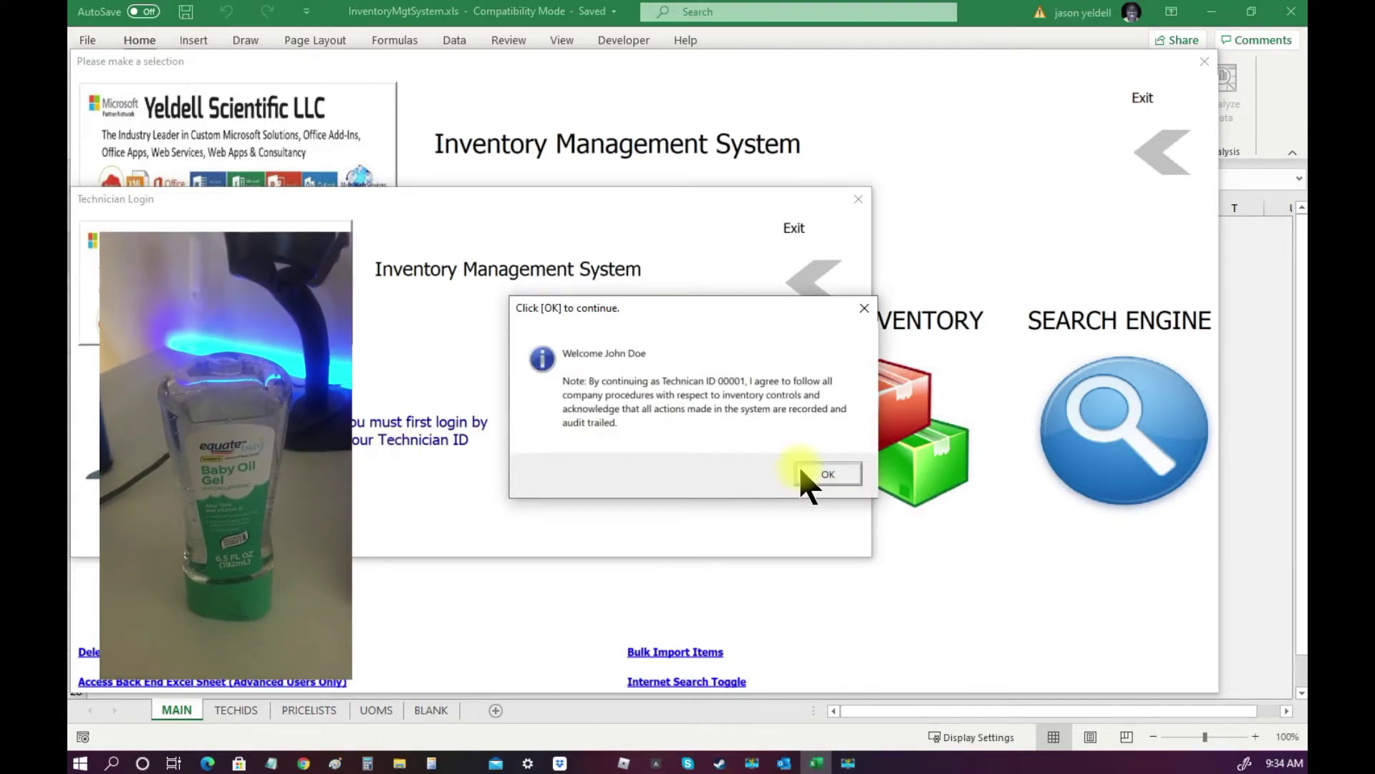
left_click(814, 474)
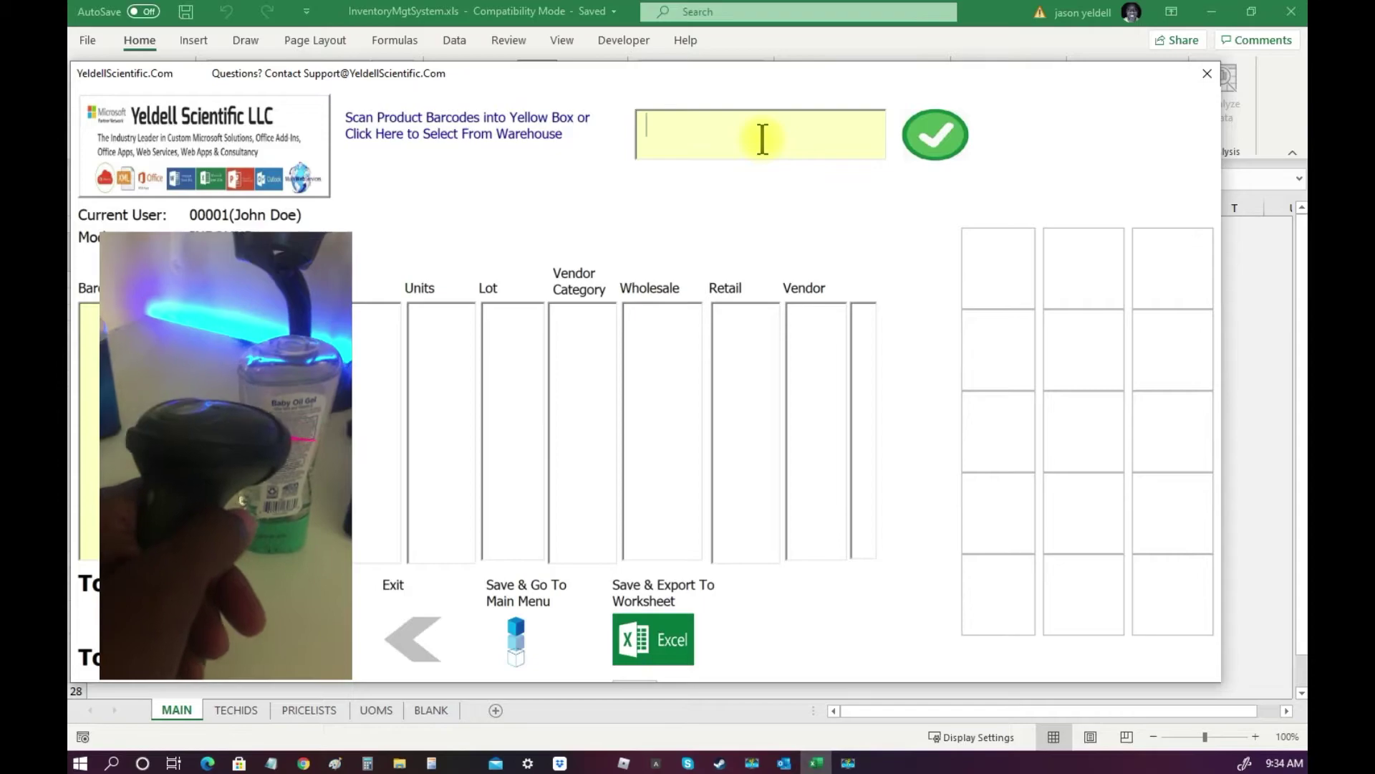
type("681131169660")
key("Tab")
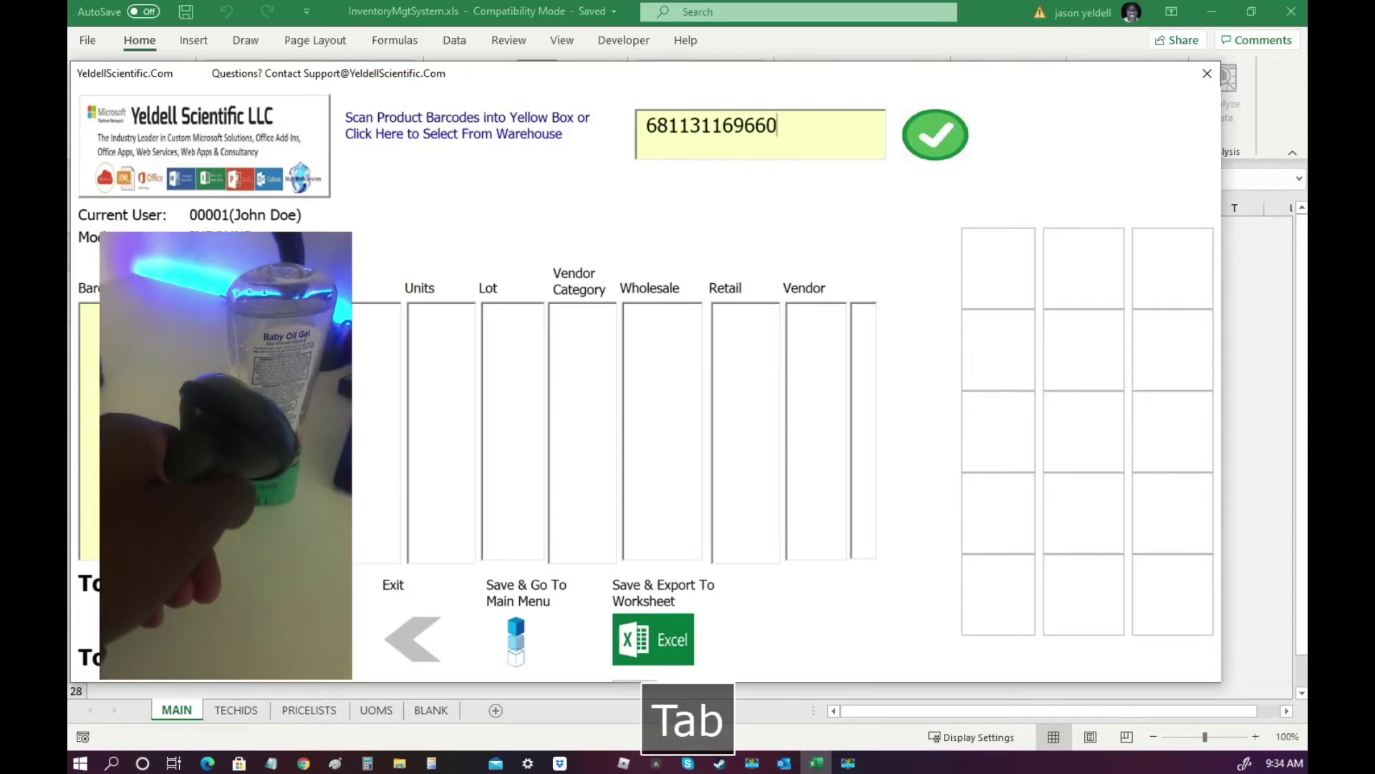
left_click(500, 227)
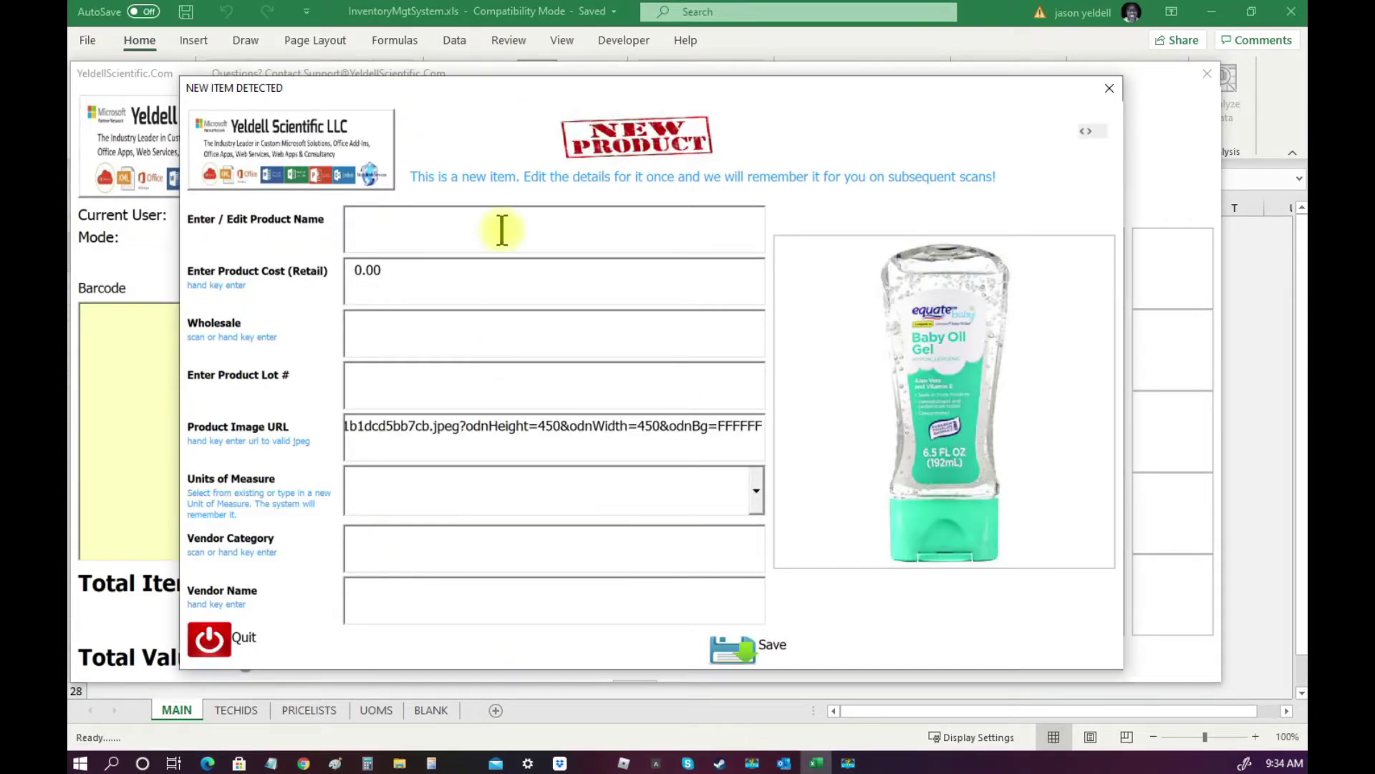
type("Baby Oil")
key("Tab")
type("4.79")
left_click(421, 344)
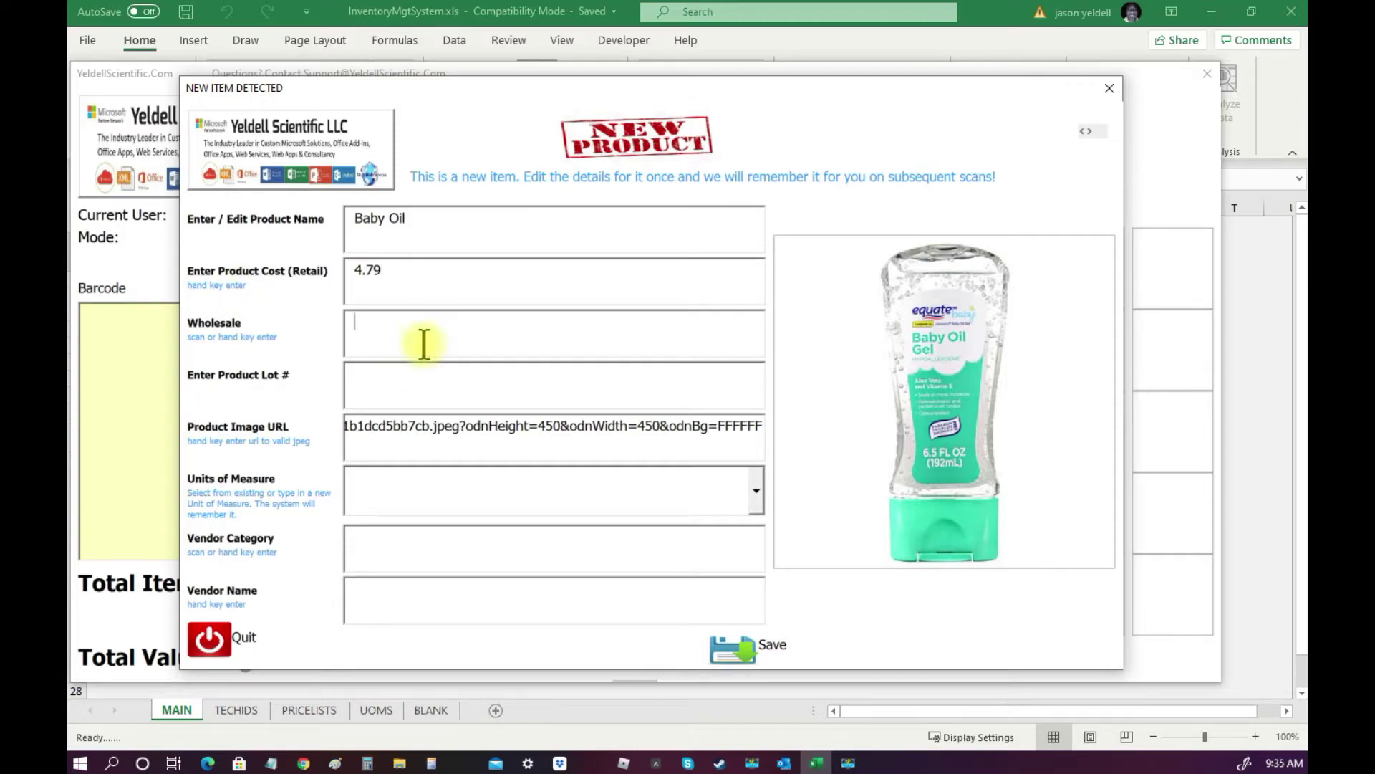
type("2.29")
left_click(447, 393)
type("L00076")
Set unit Tube, vendor GROC/WLMRT, save Baby Oil and return to the main menu.
left_click(597, 500)
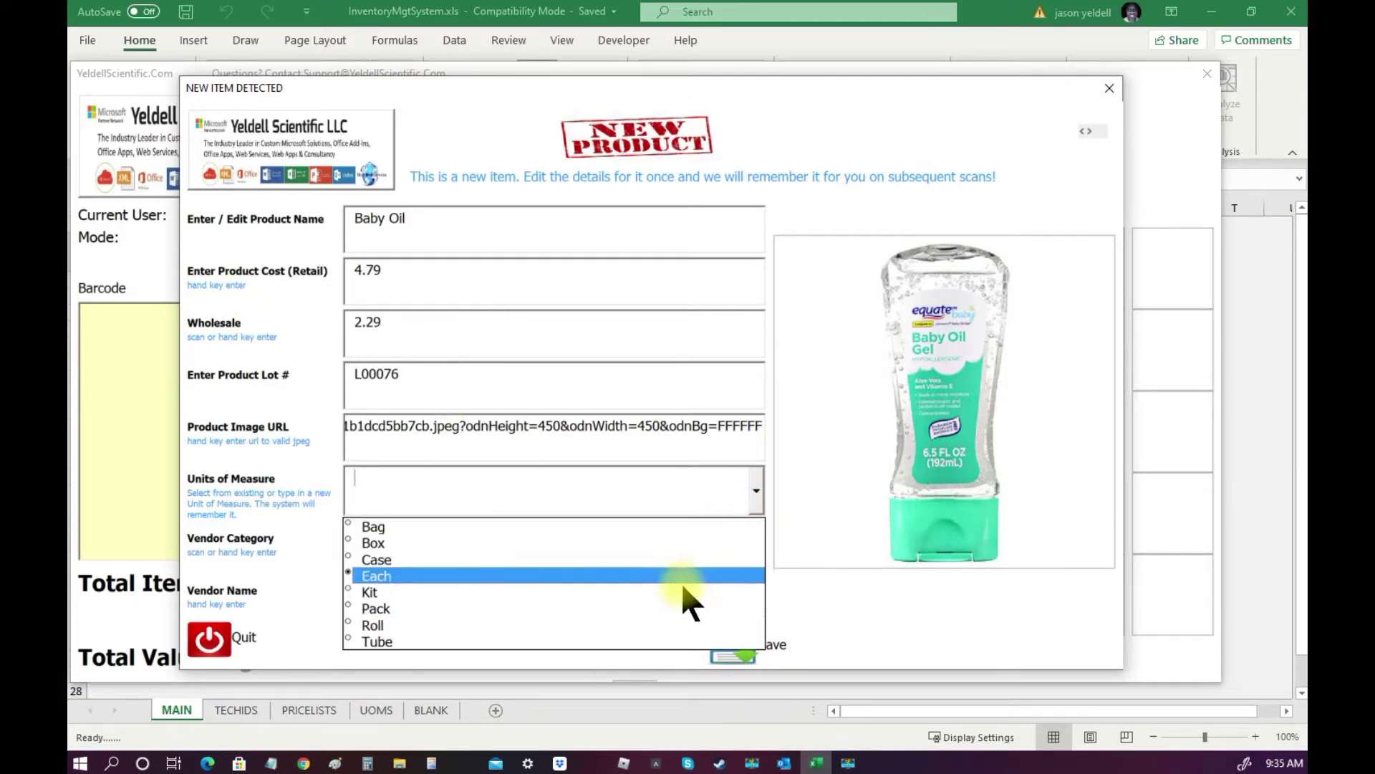
left_click(662, 640)
left_click(645, 550)
type("GROC")
left_click(445, 605)
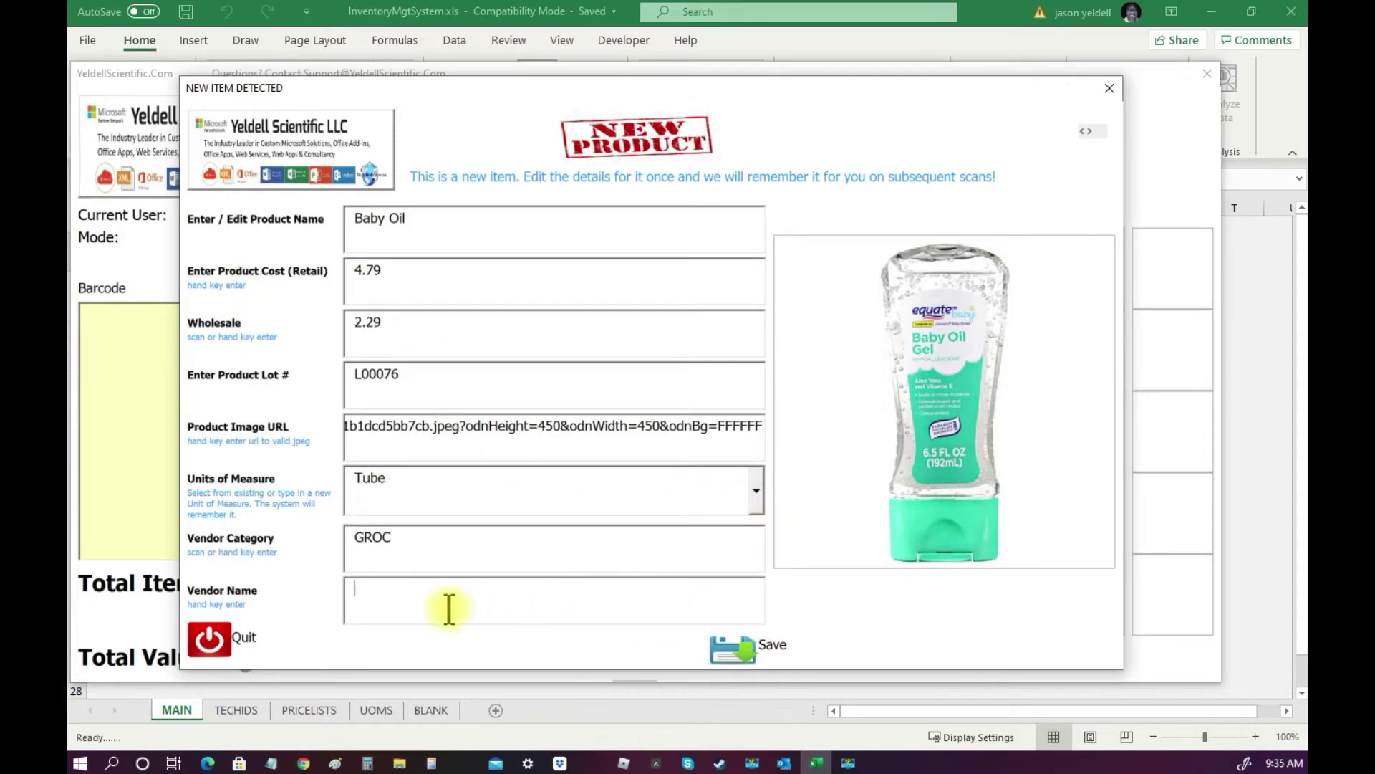
type("WLMRT")
key("Return")
left_click(529, 622)
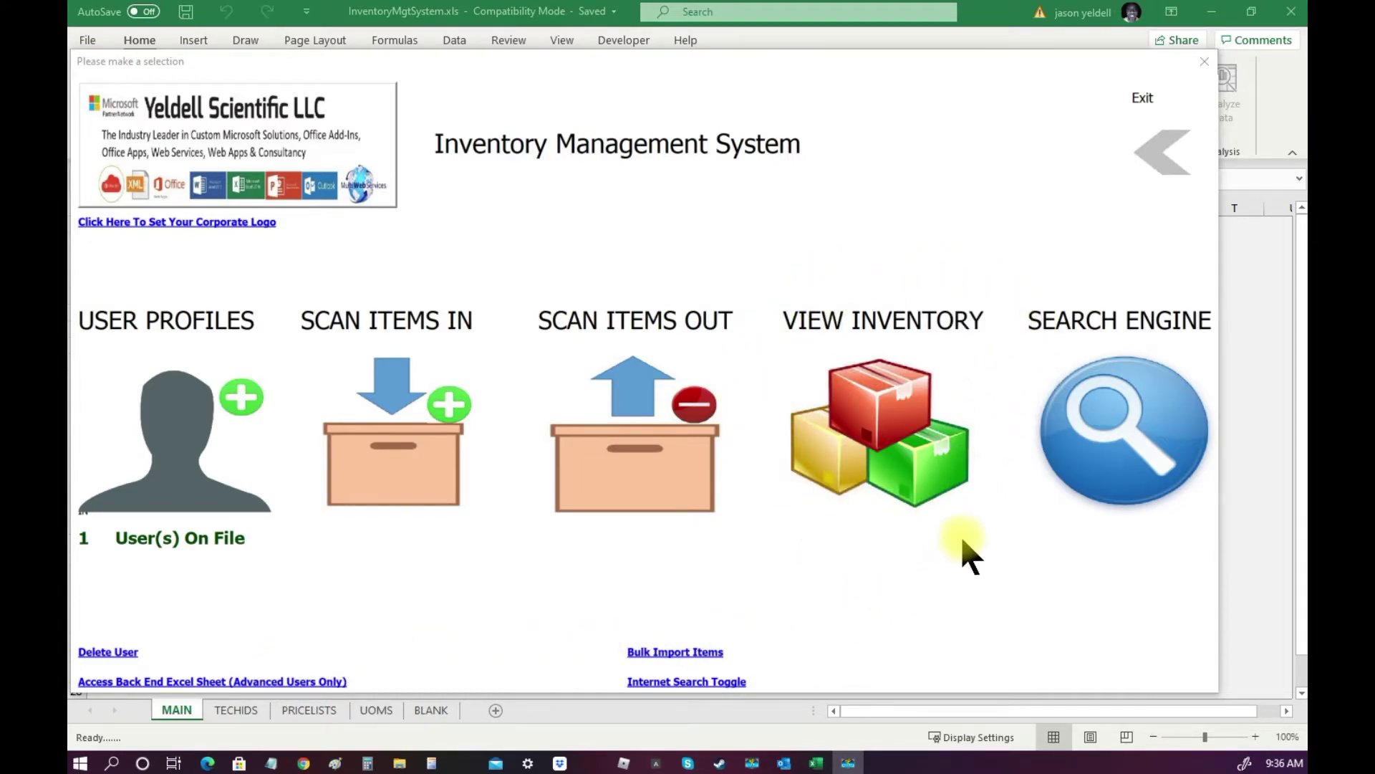
Open View Inventory, logging in with the technician ID and accepting the welcome message.
left_click(916, 462)
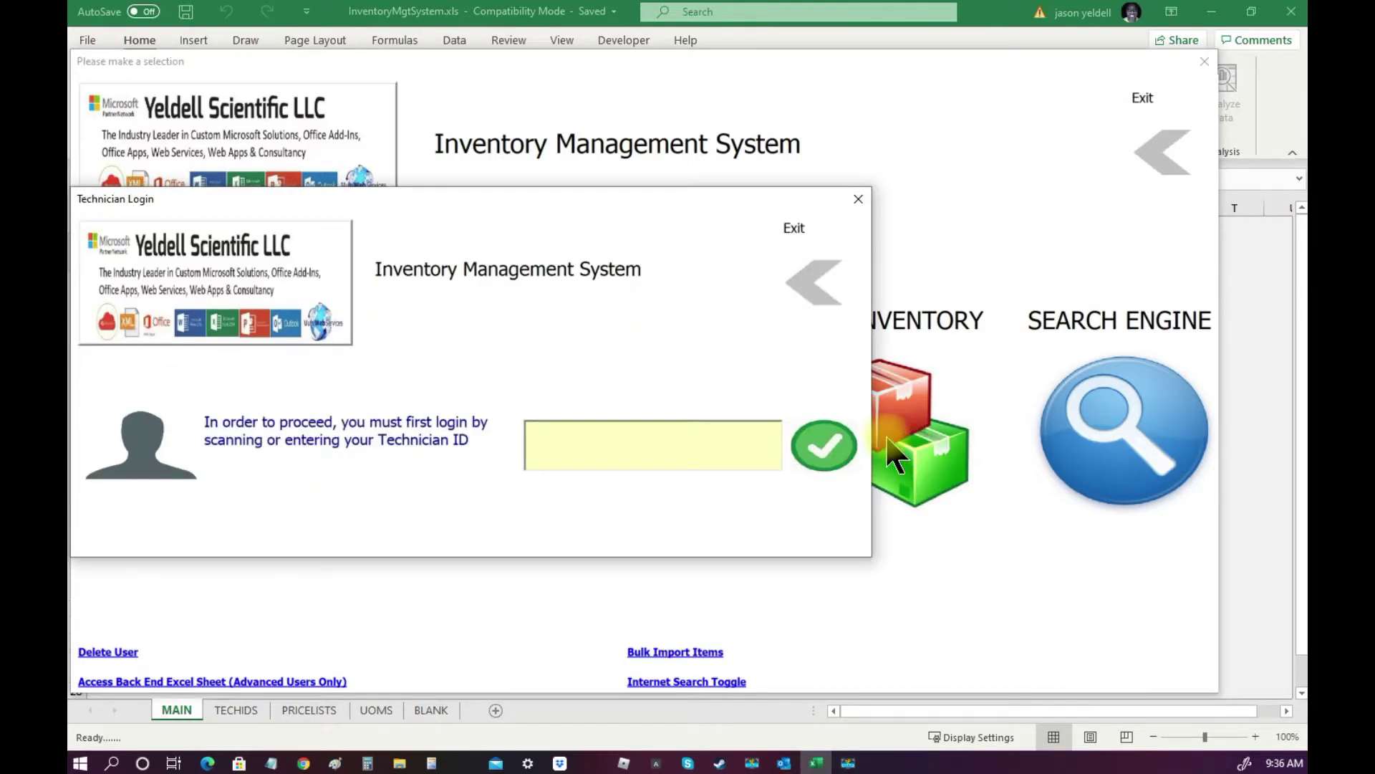
key("Num_Lock")
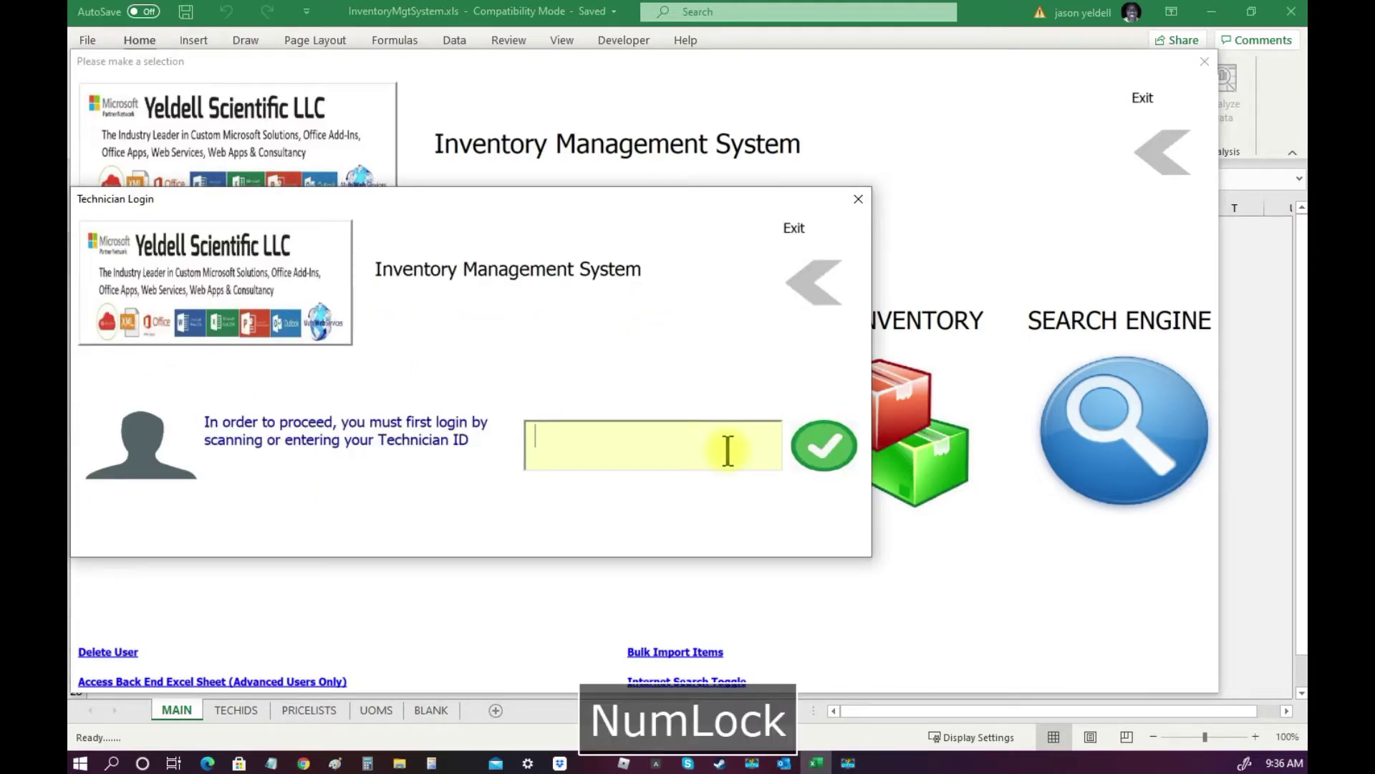
type("00001")
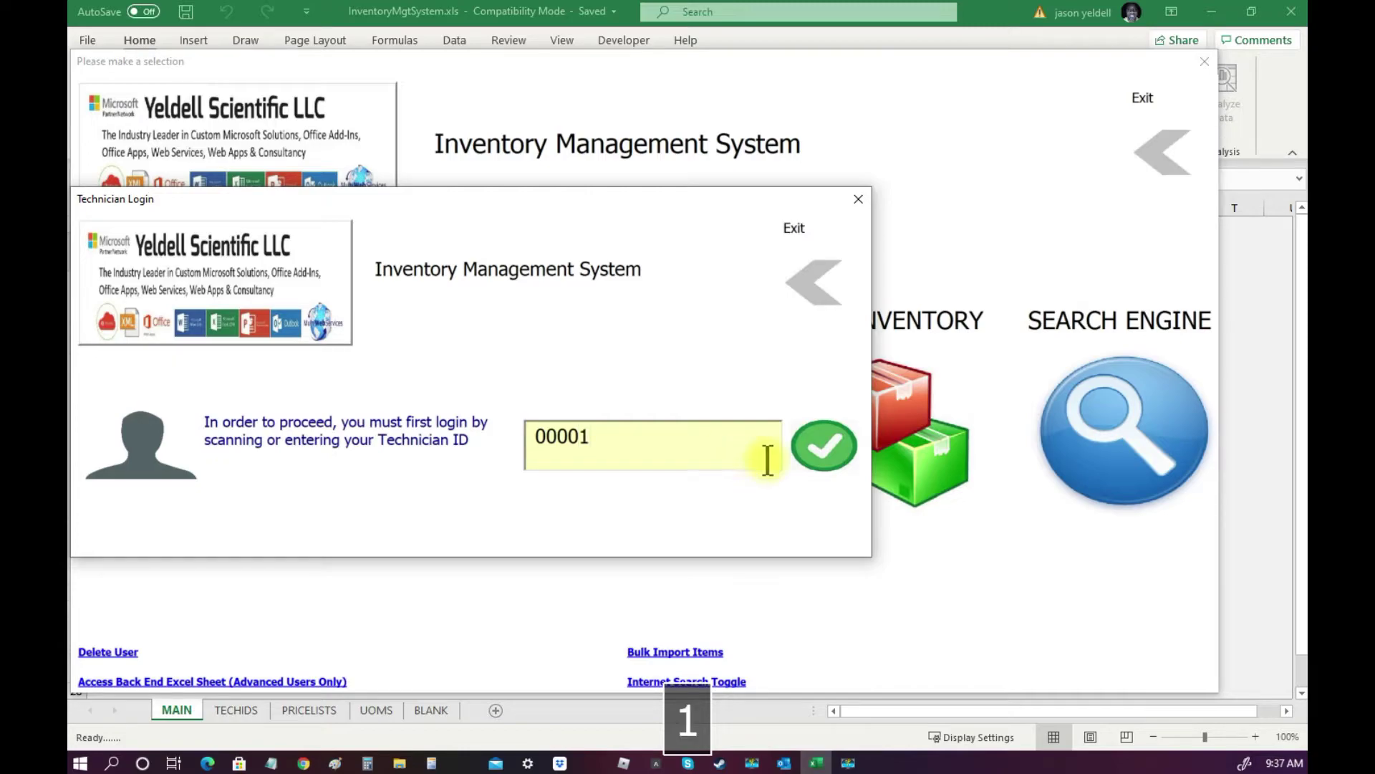
left_click(814, 459)
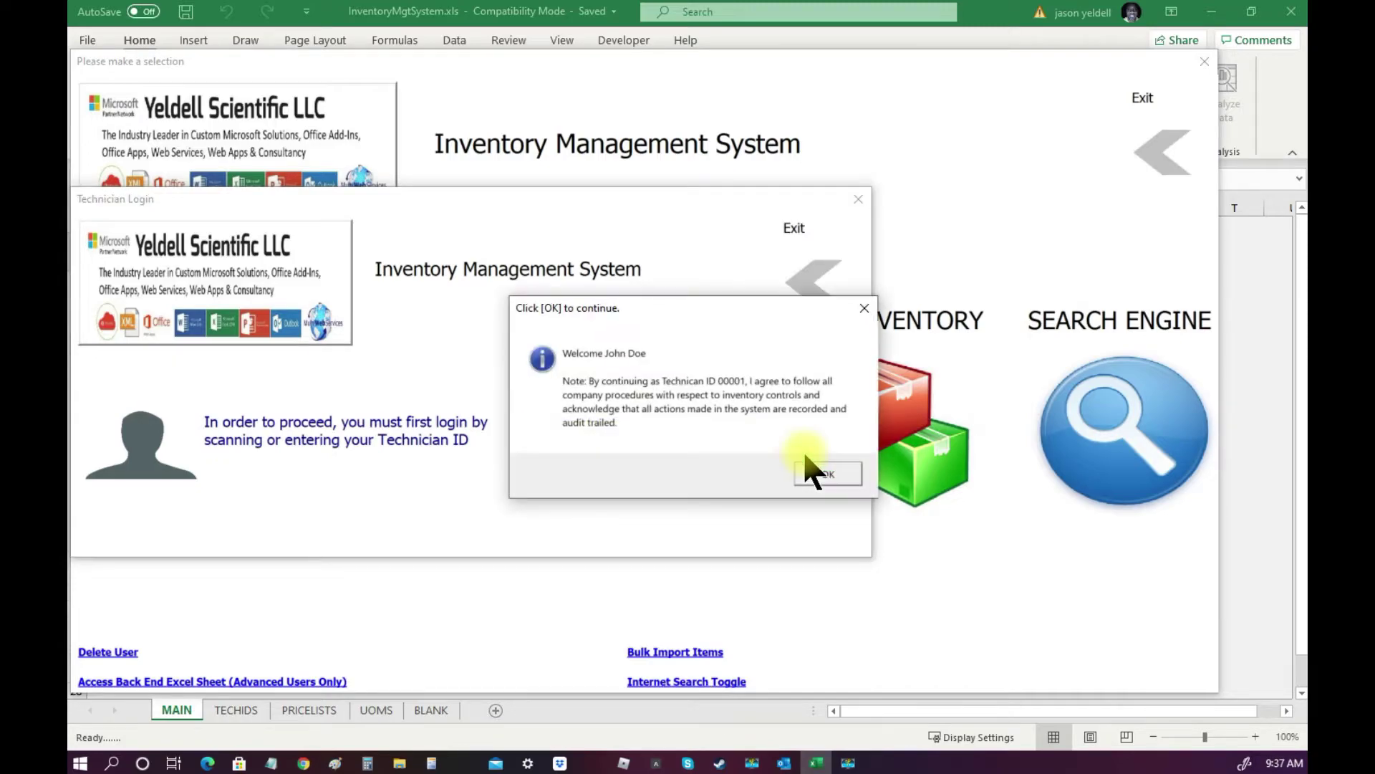
left_click(813, 474)
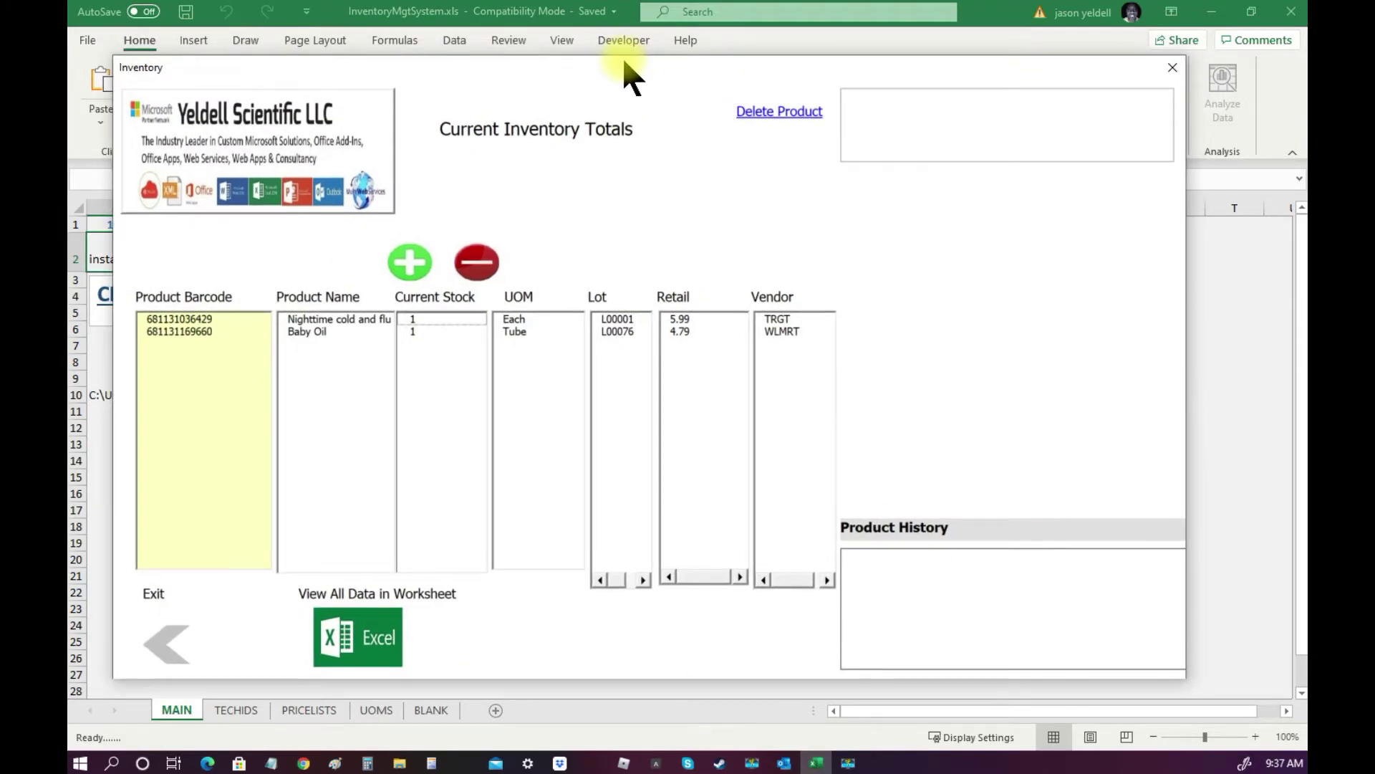
left_click(167, 319)
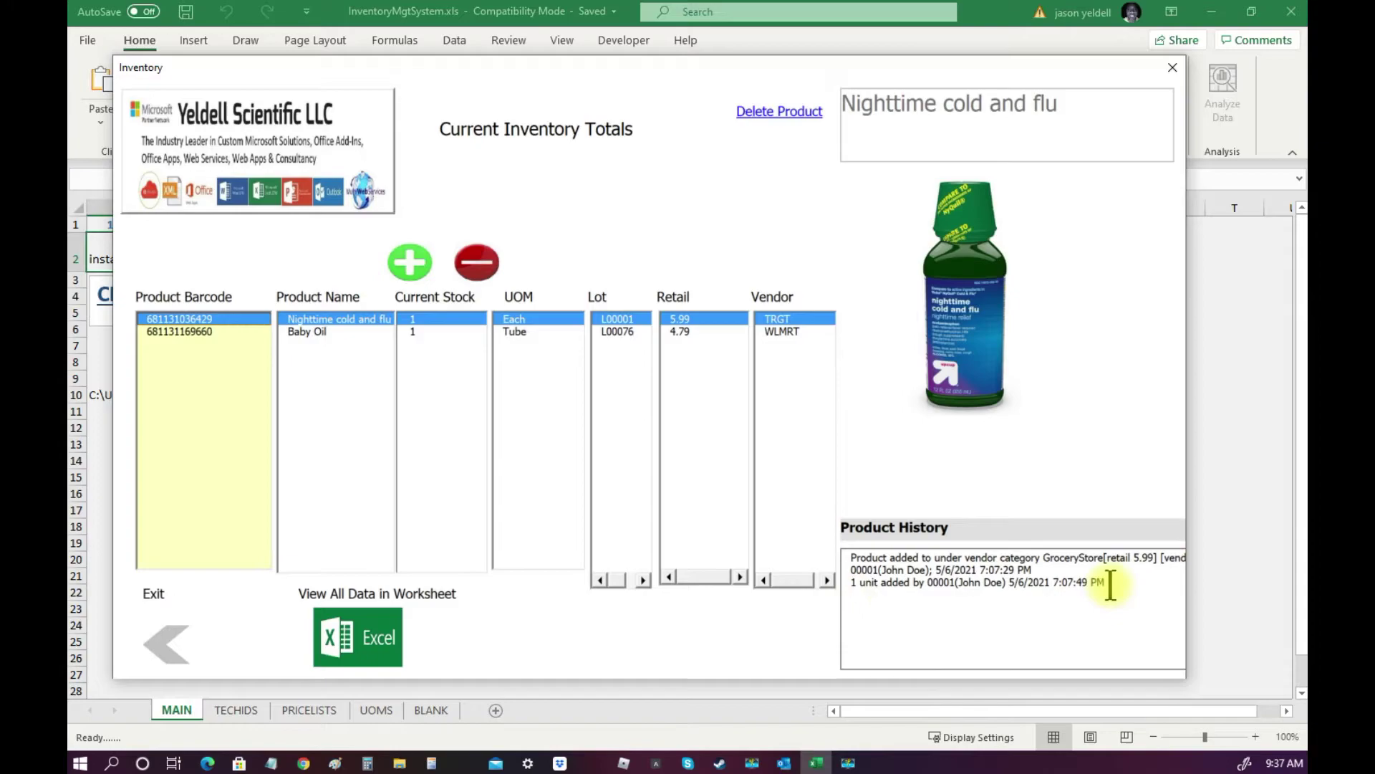
left_click_drag(1110, 583, 829, 577)
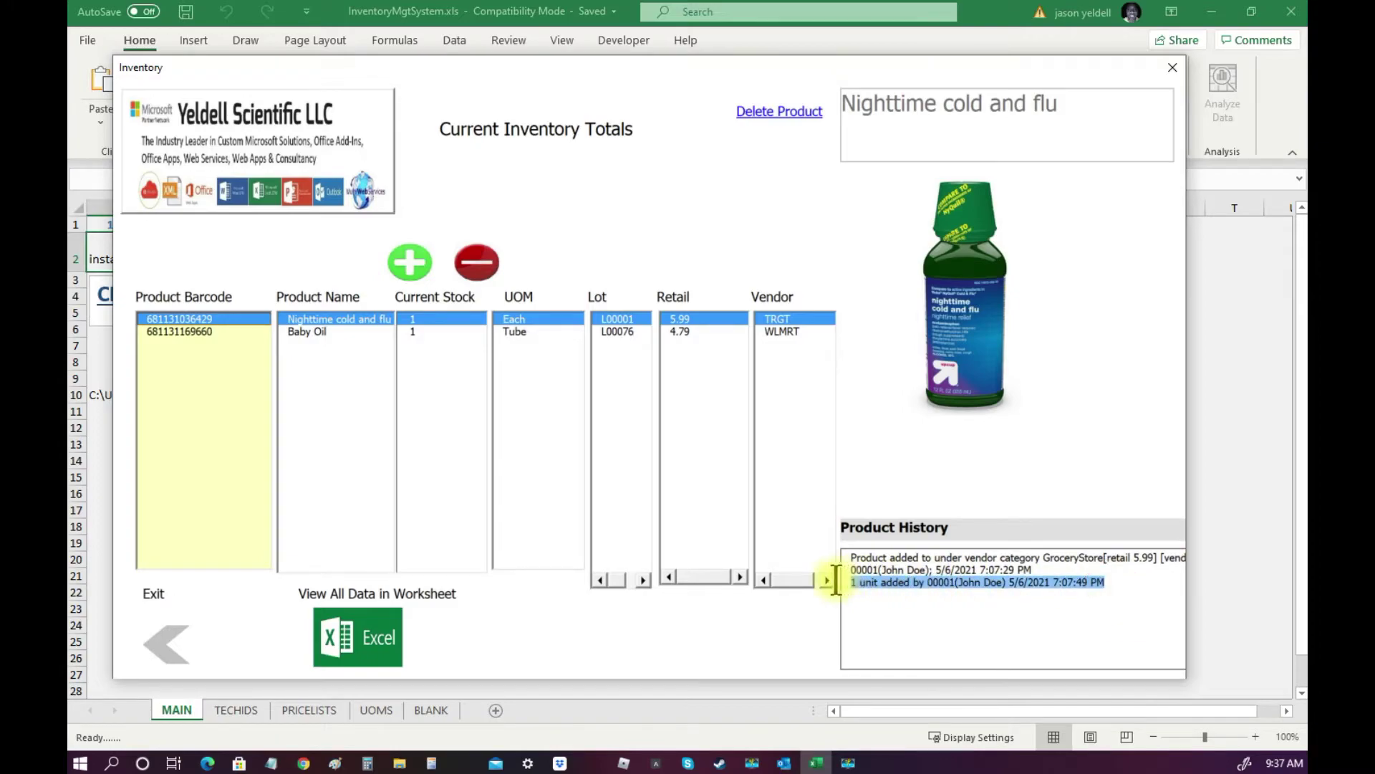
left_click(930, 633)
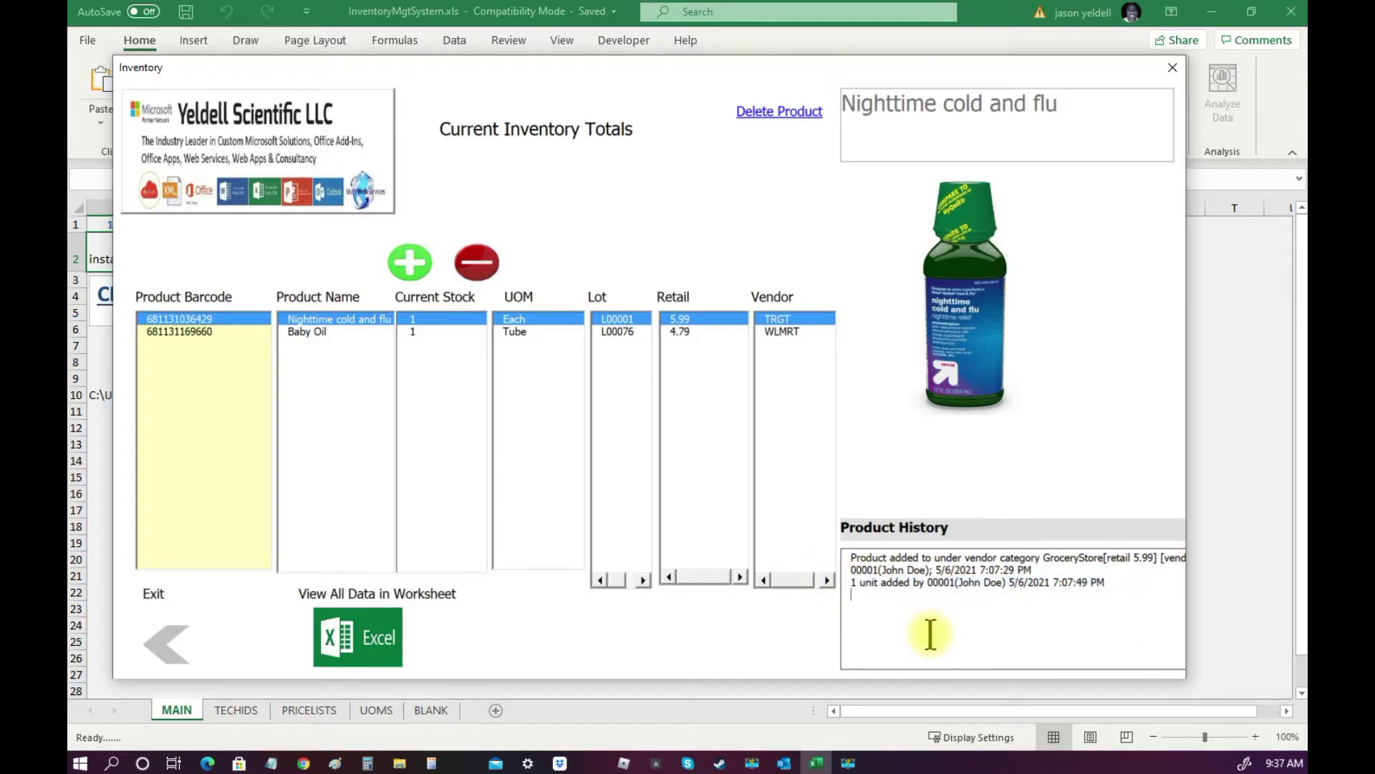
left_click(191, 332)
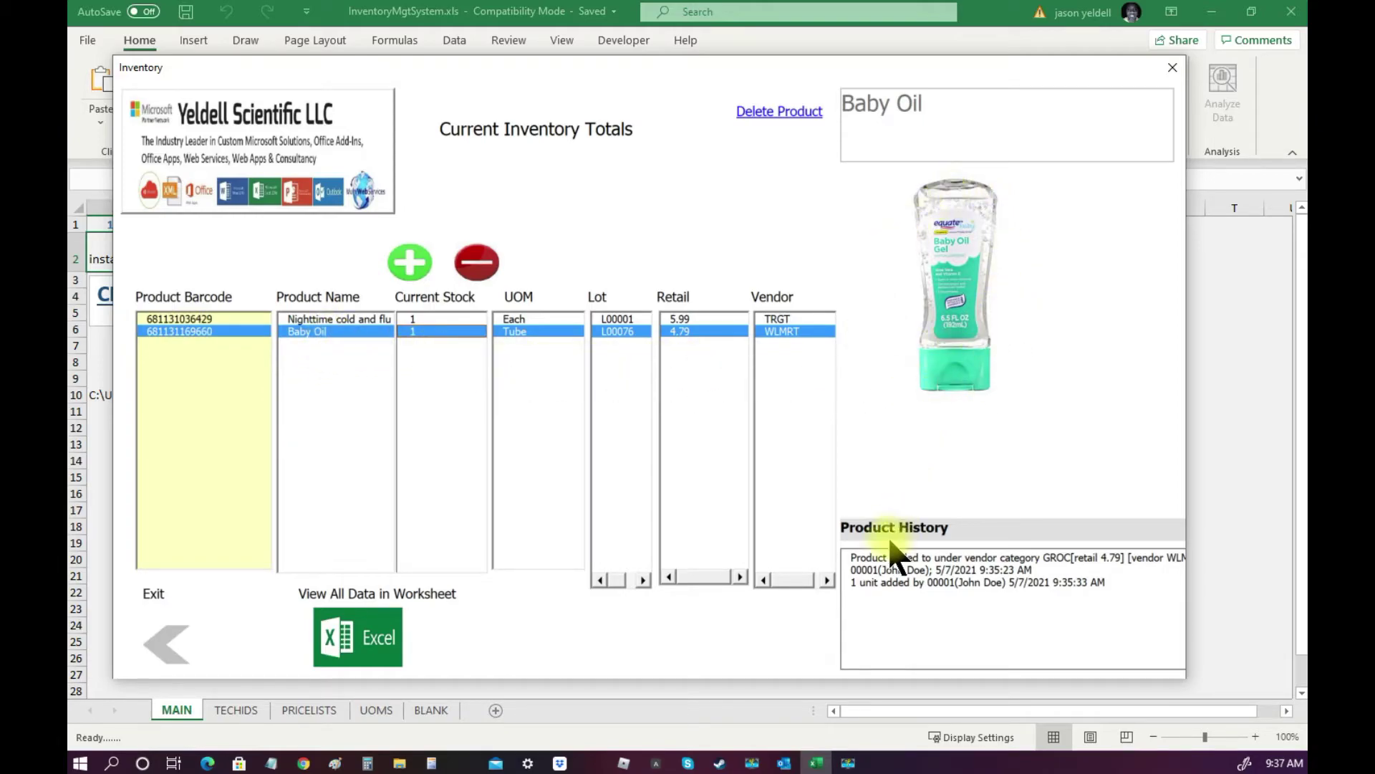
left_click_drag(852, 582, 1118, 582)
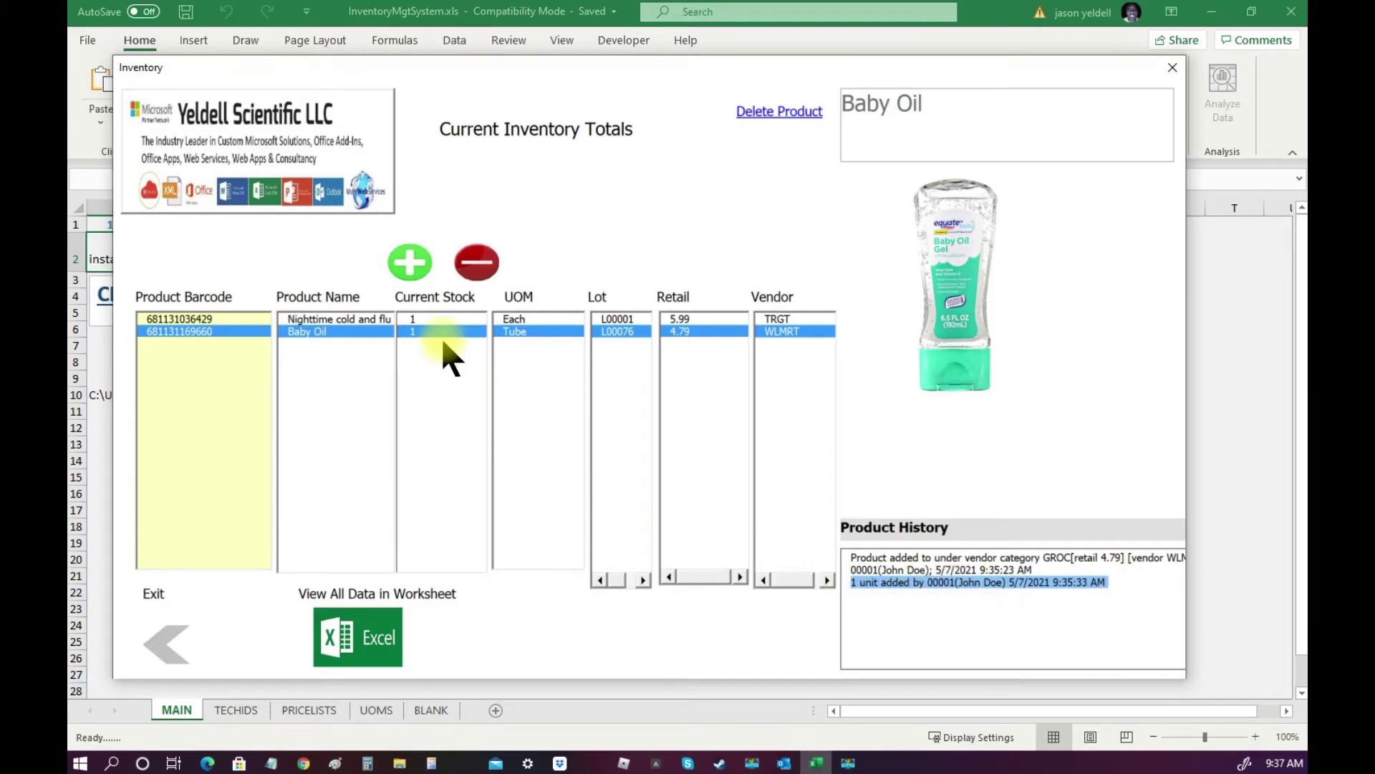
left_click(202, 319)
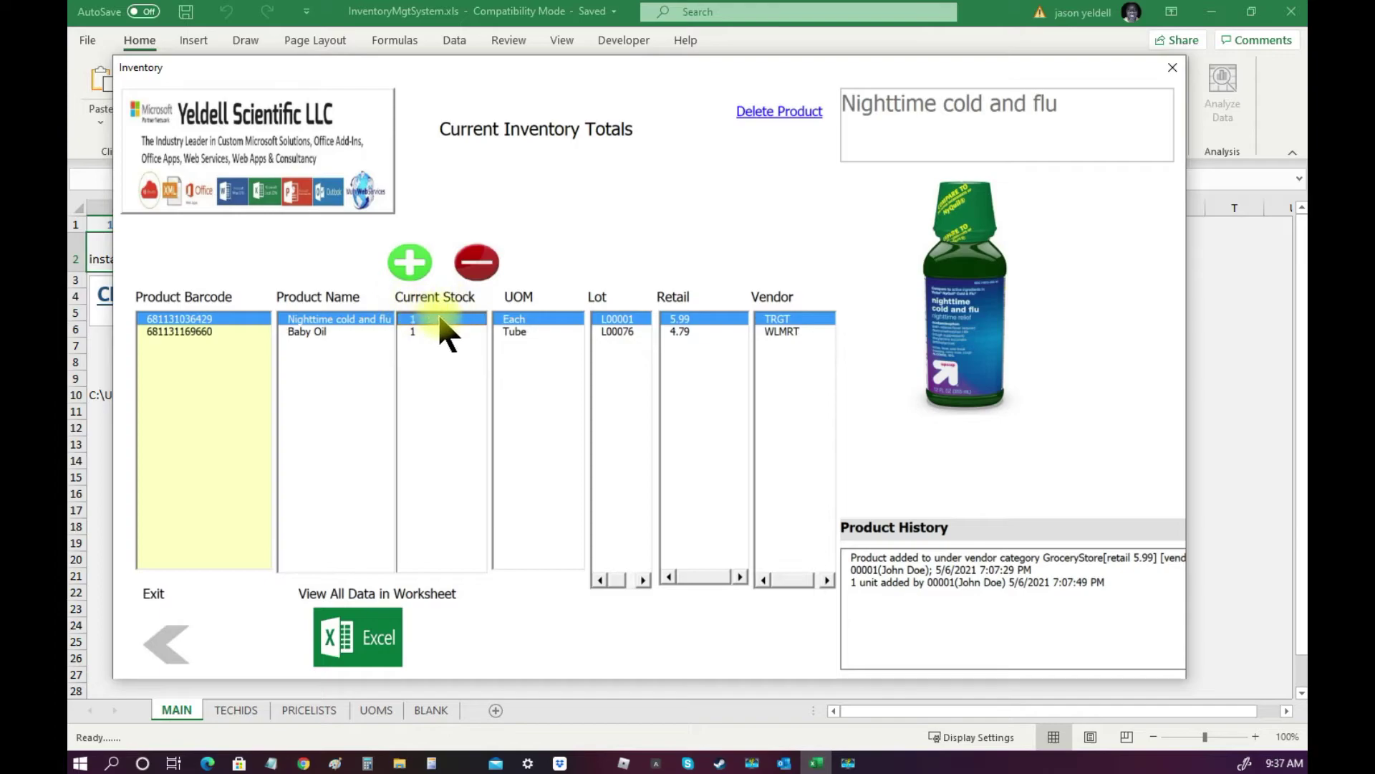
Add 499 units to Nighttime cold and flu and 399 units to Baby Oil.
left_click(413, 268)
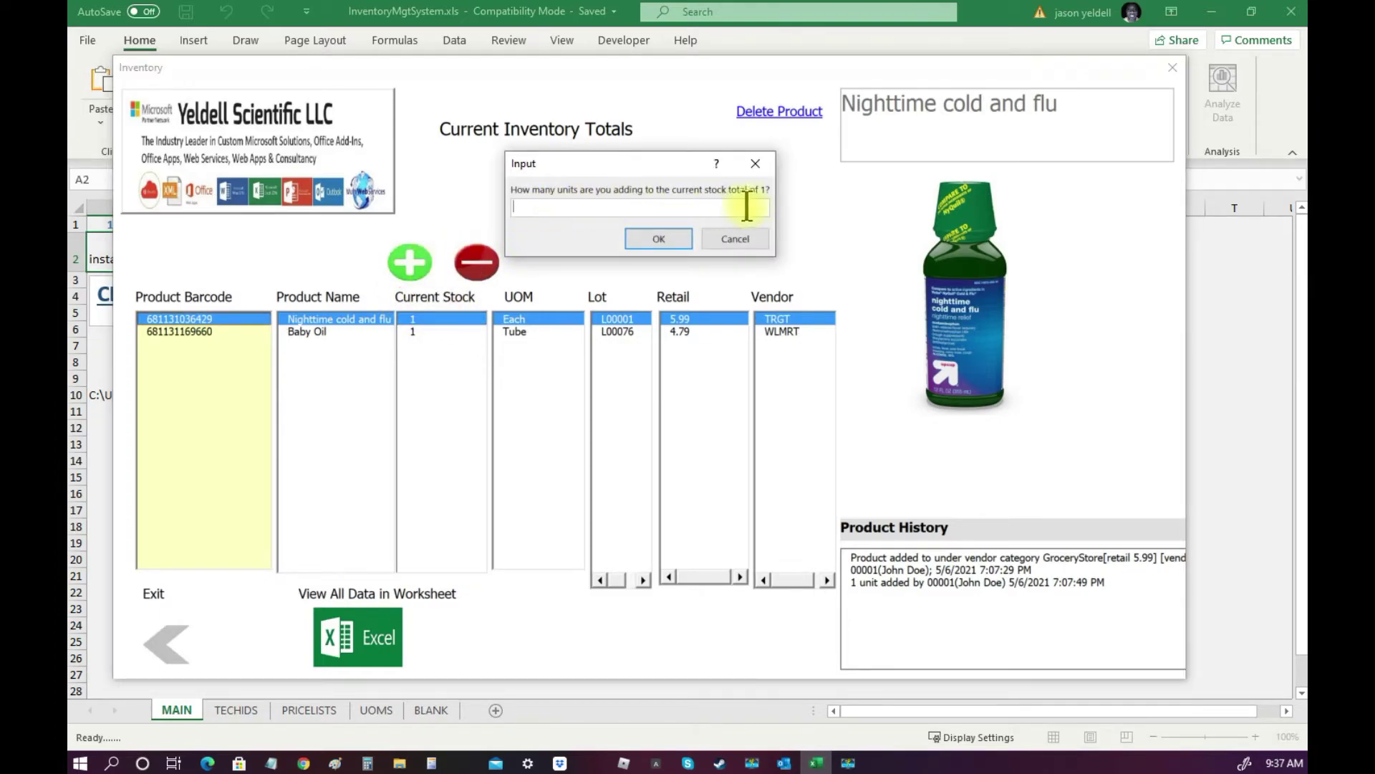
type("499")
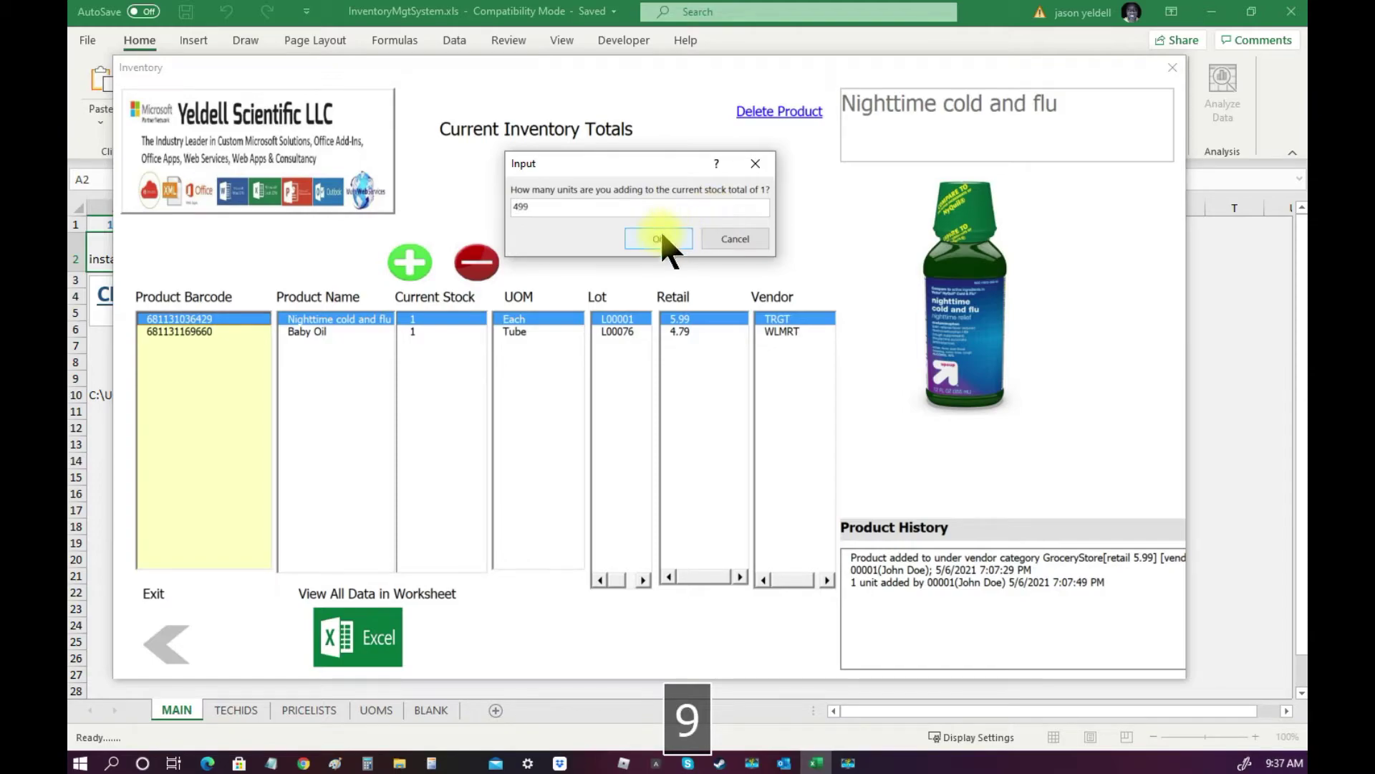
left_click(656, 237)
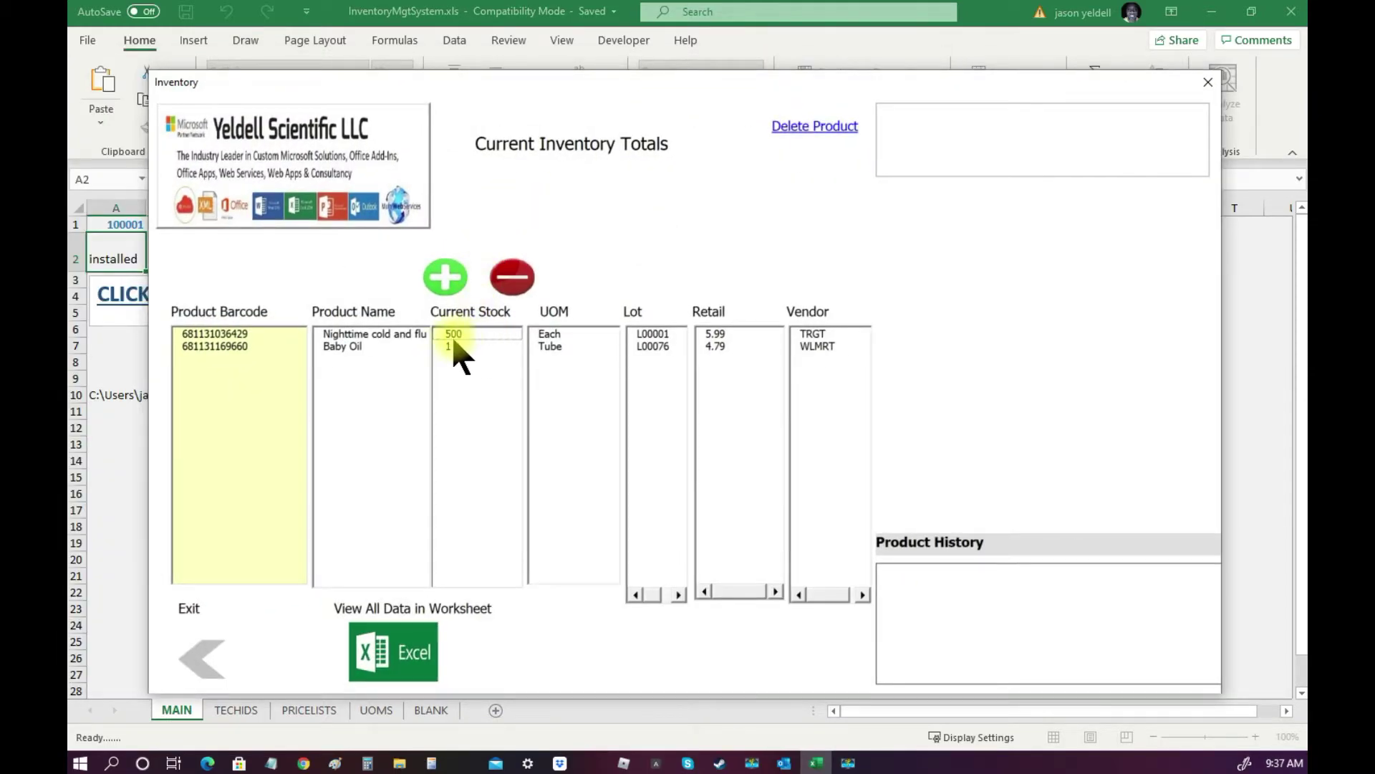
left_click(230, 347)
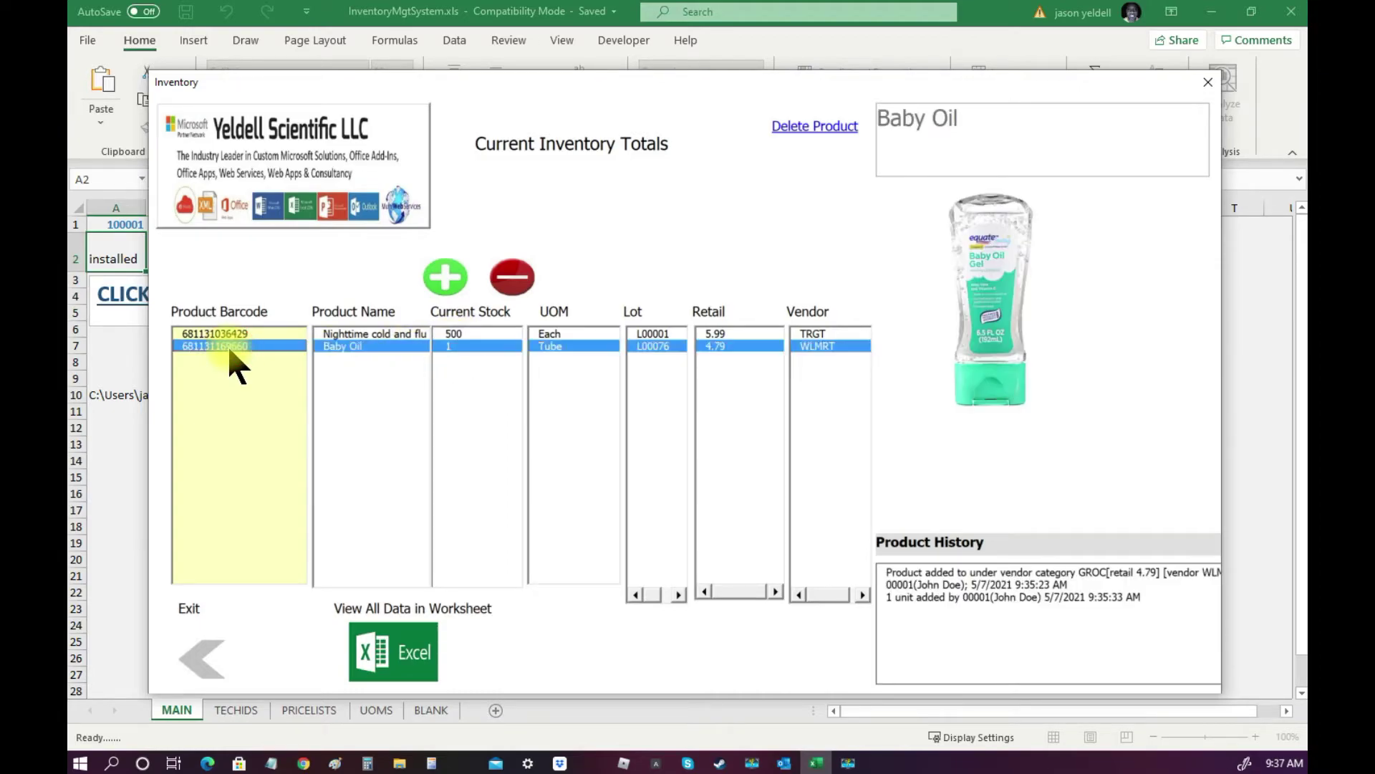
left_click(450, 286)
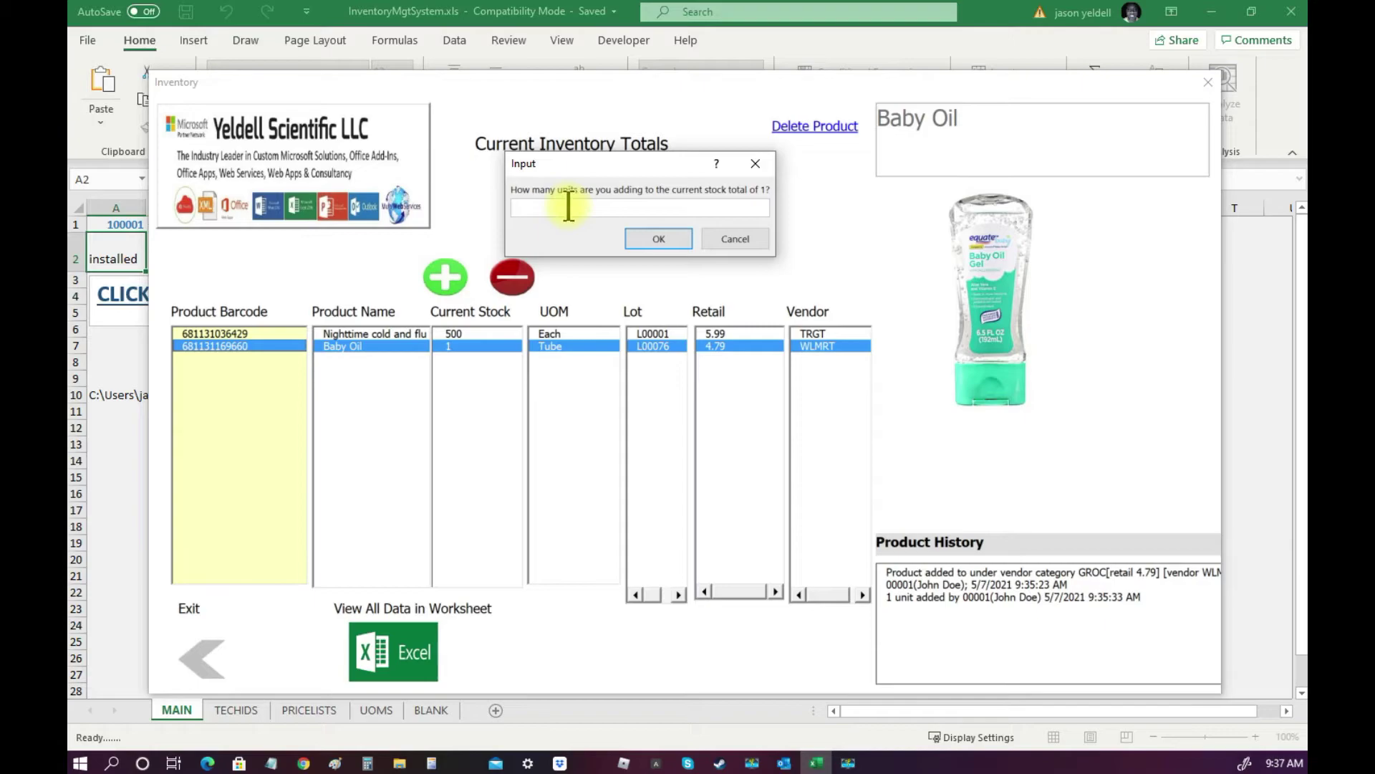
type("399")
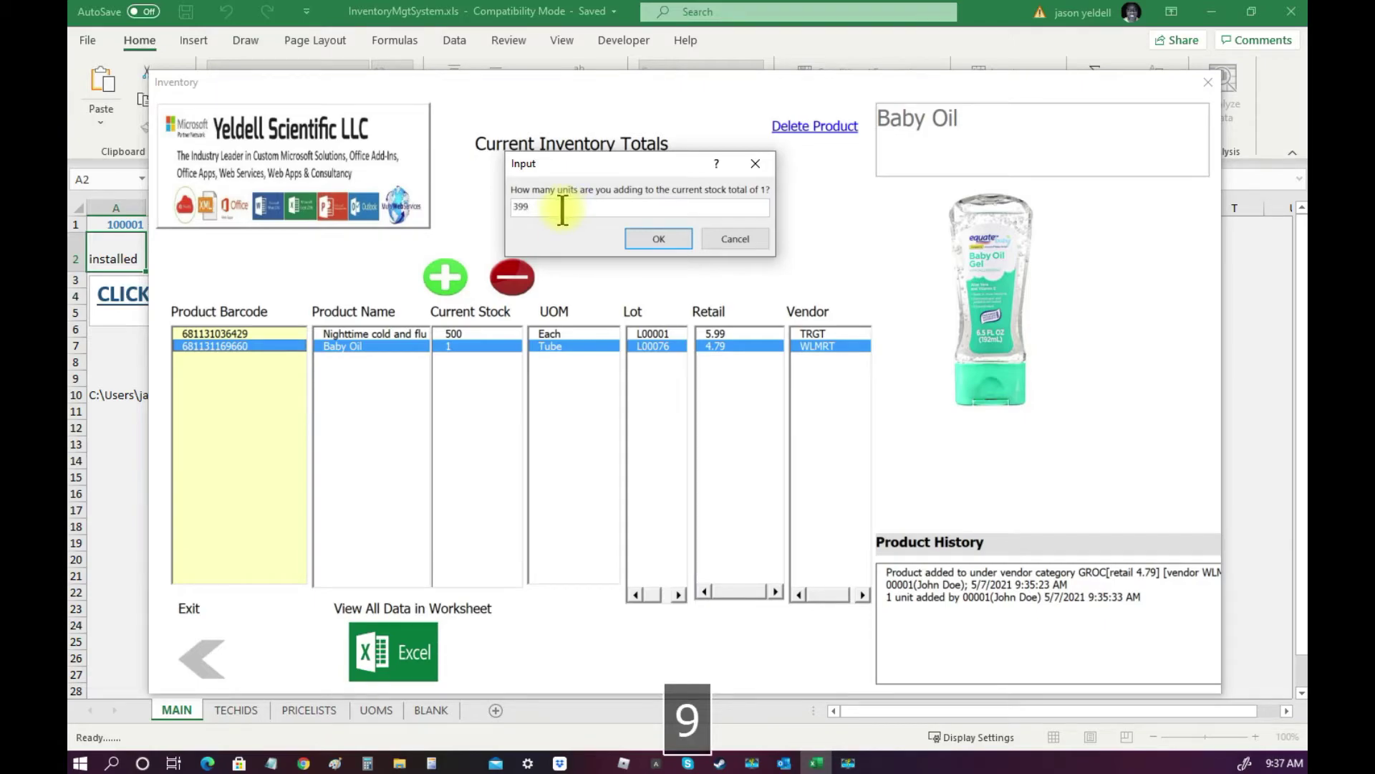
left_click(658, 239)
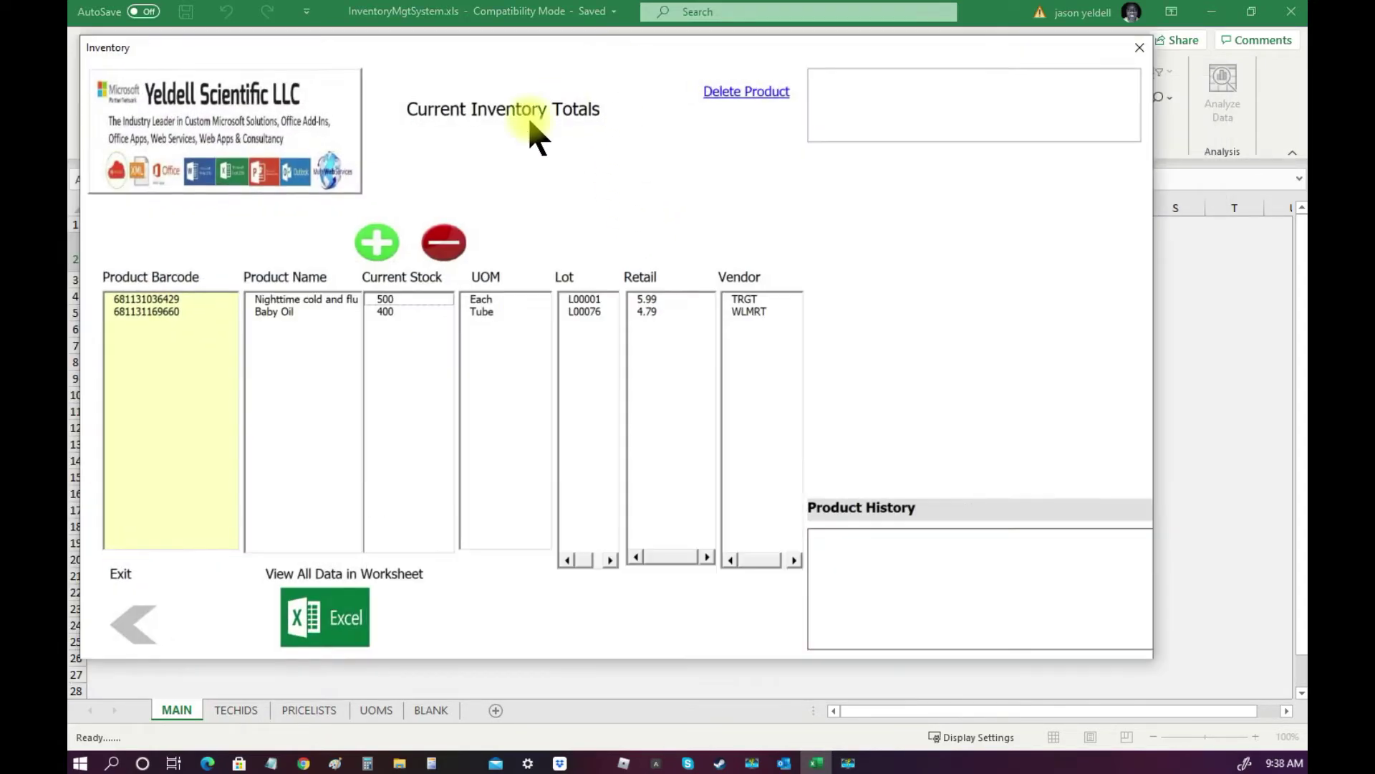
left_click(184, 299)
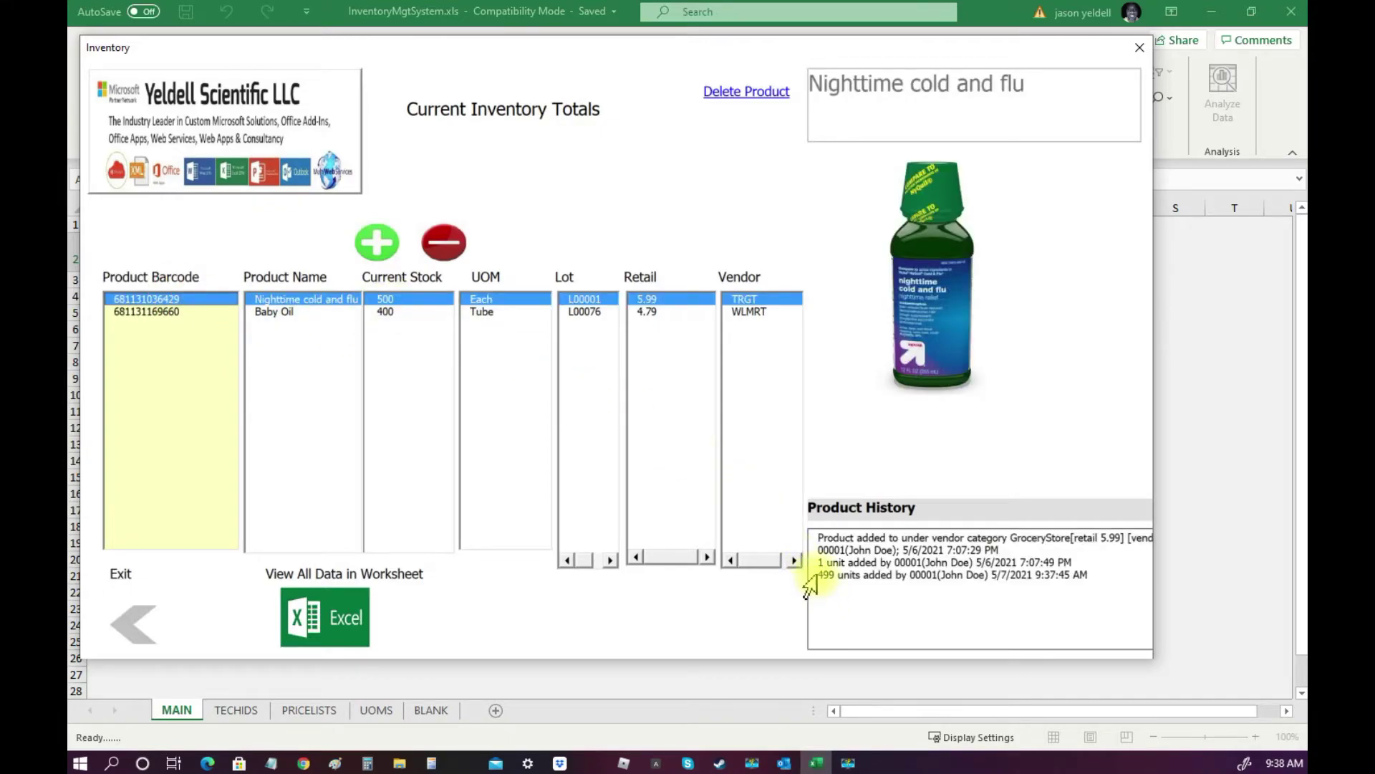
left_click_drag(820, 573, 1087, 577)
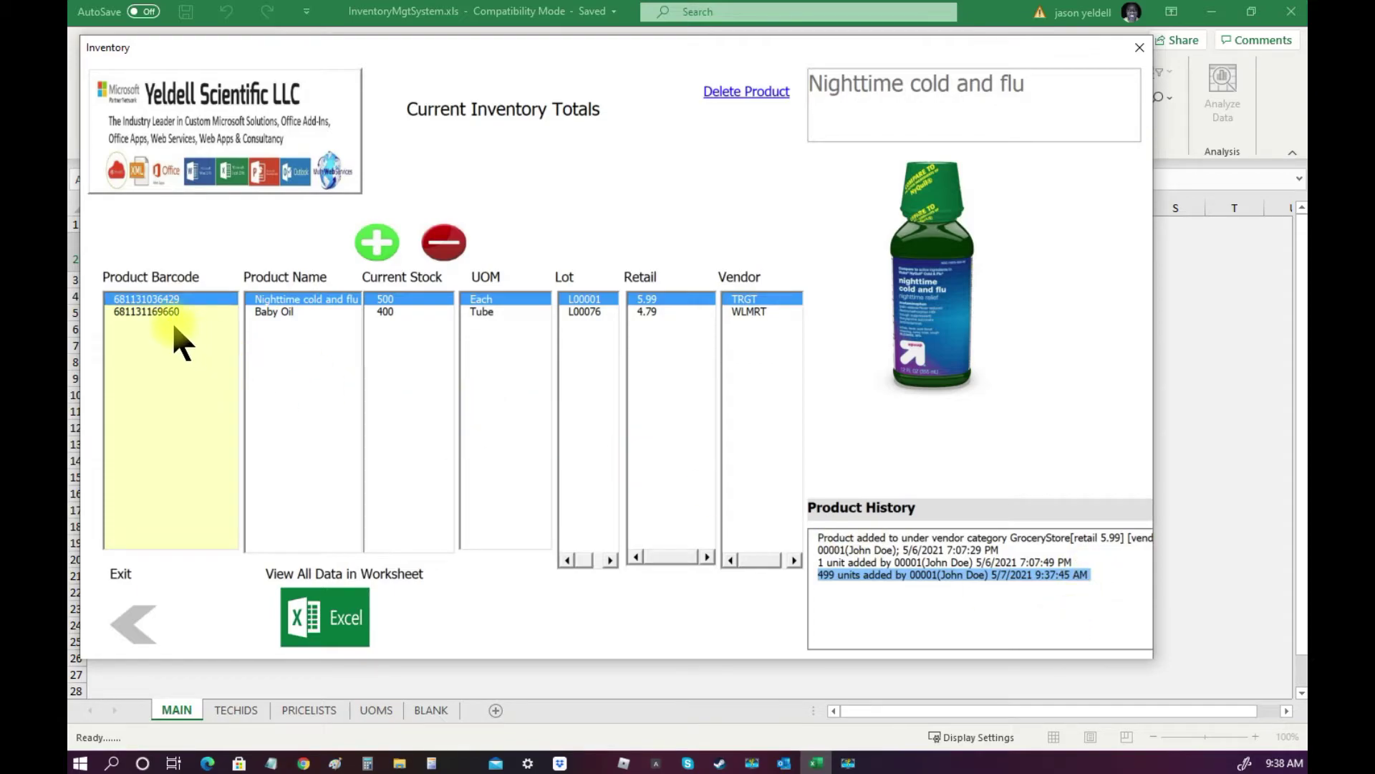
left_click(158, 312)
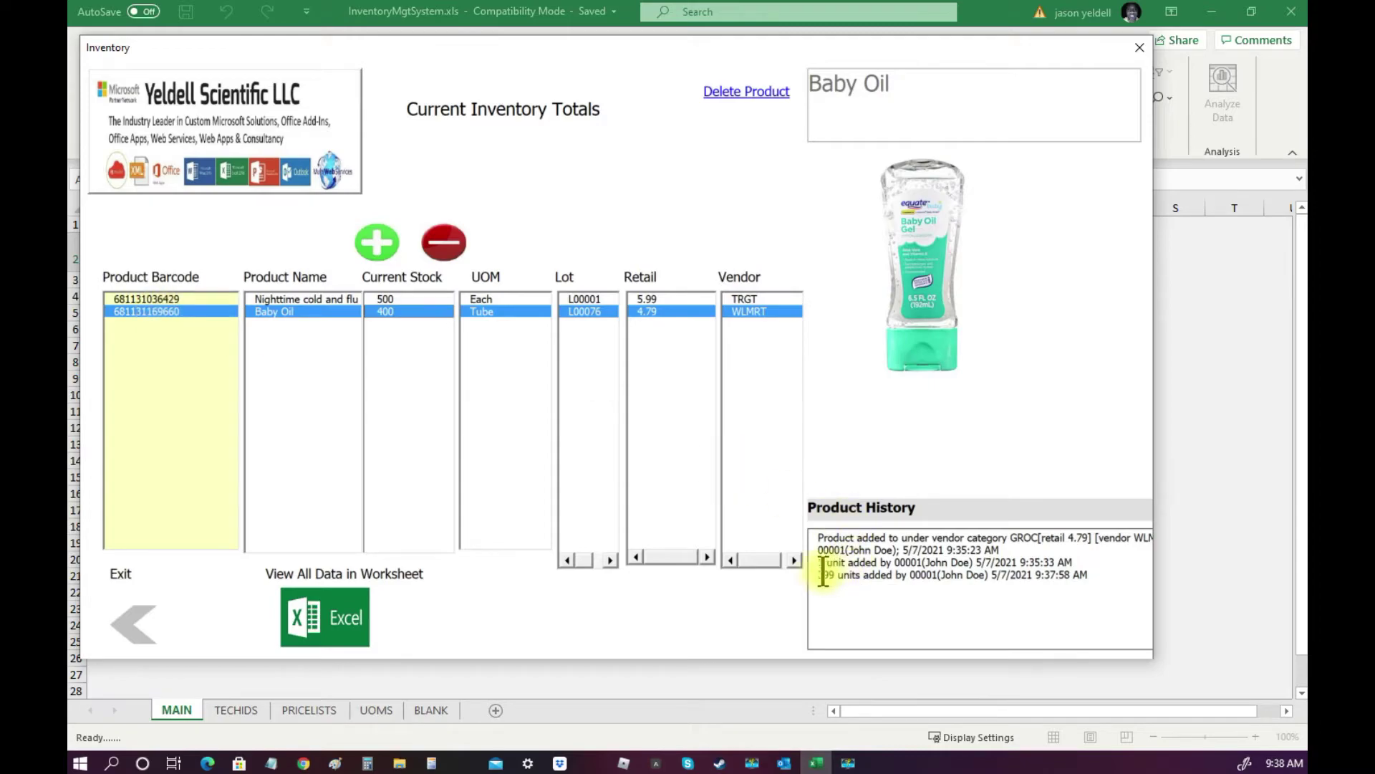
left_click_drag(821, 573, 1142, 573)
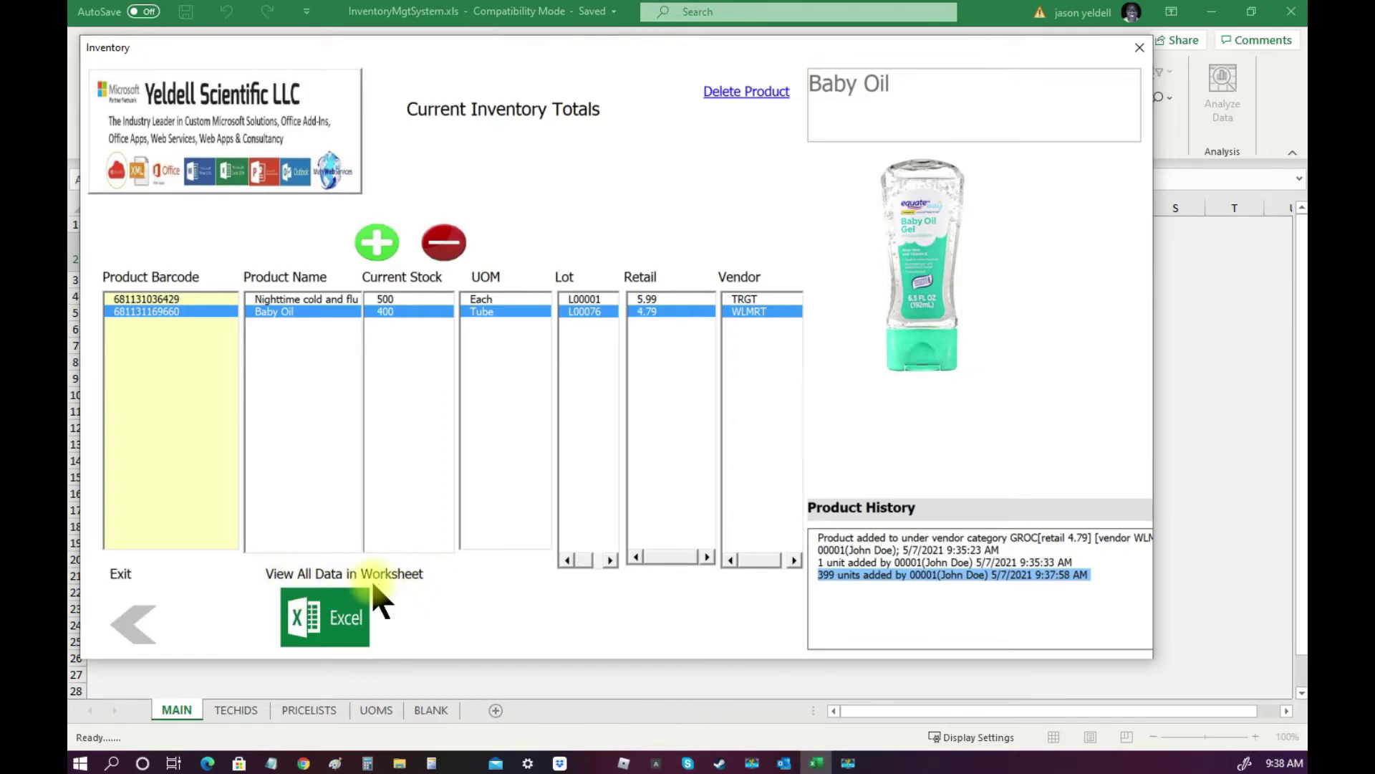
Export all inventory data to InventoryReport.xlsx and set the whole report sheet to 14-point text.
left_click(336, 612)
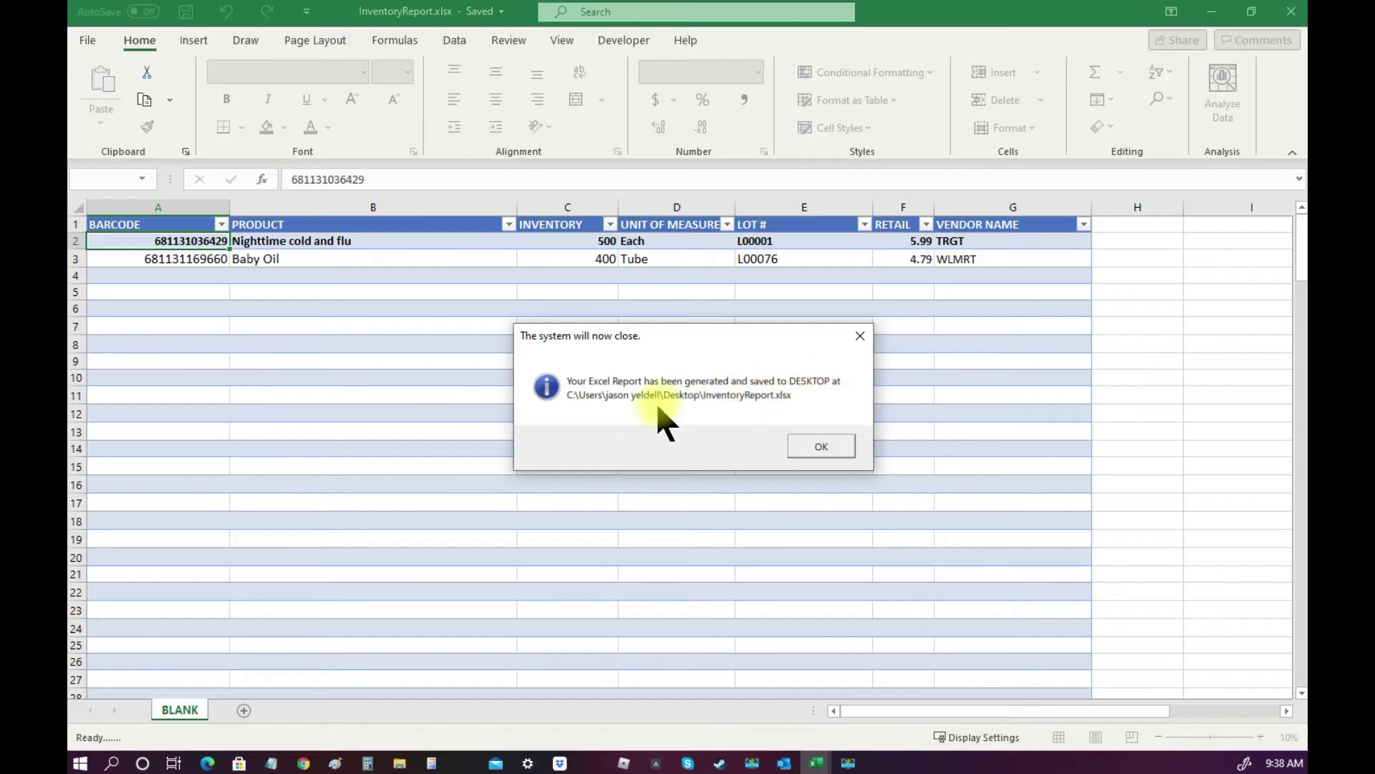
key("Return")
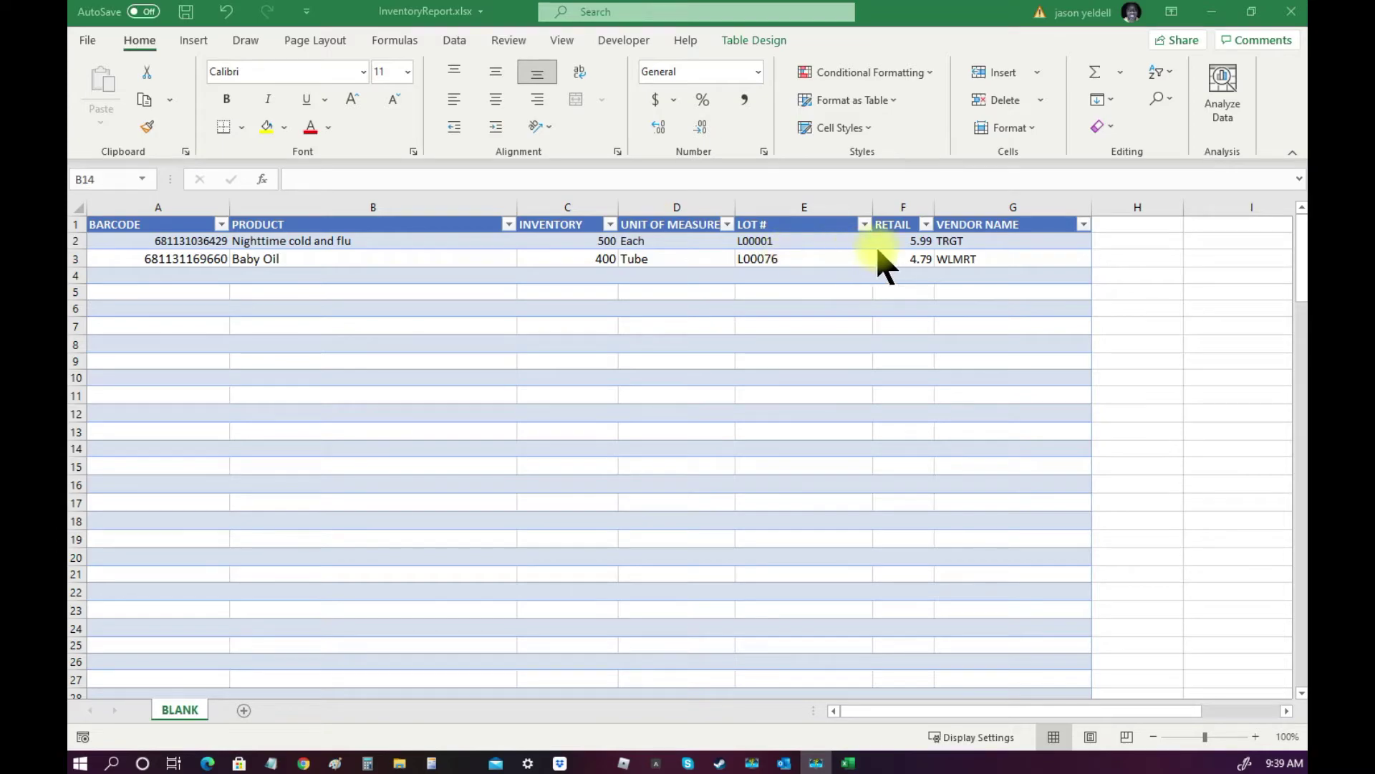
left_click(77, 206)
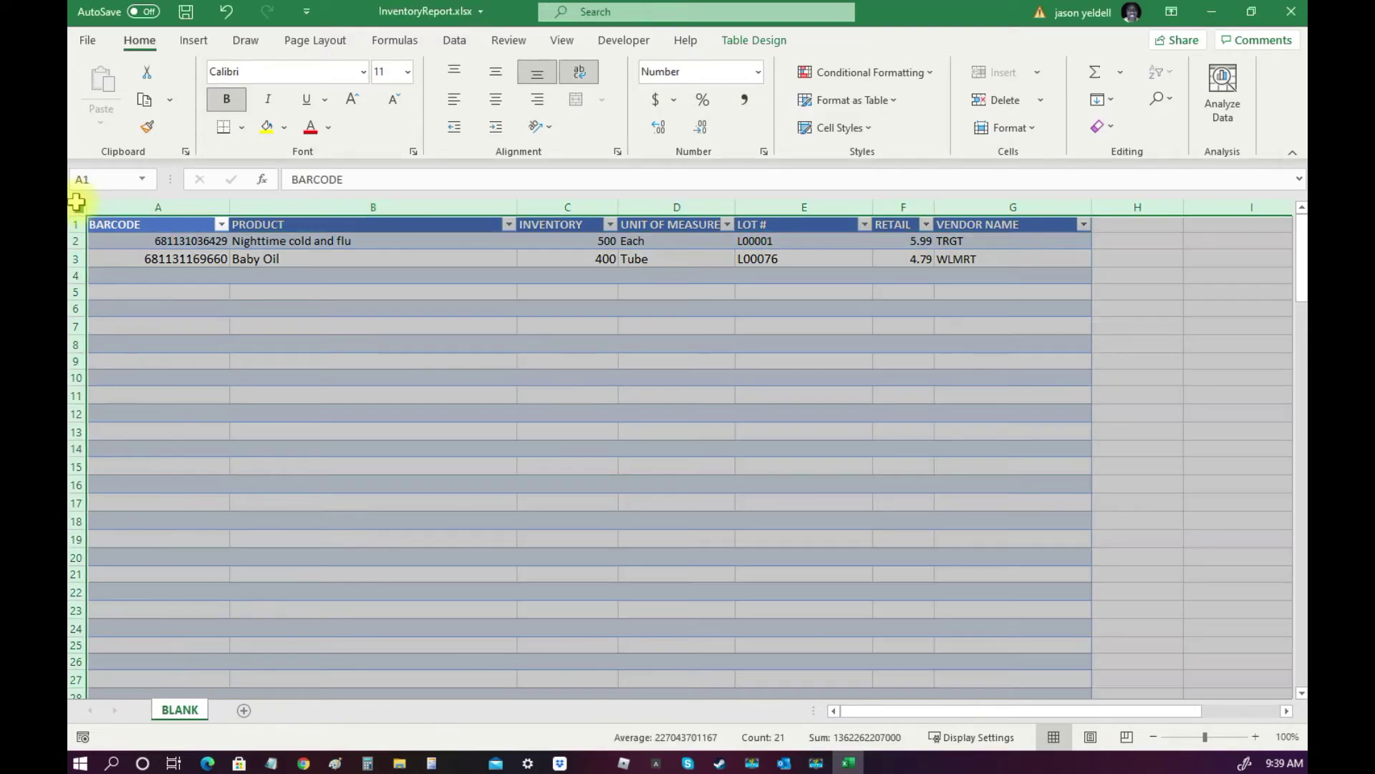
left_click(406, 71)
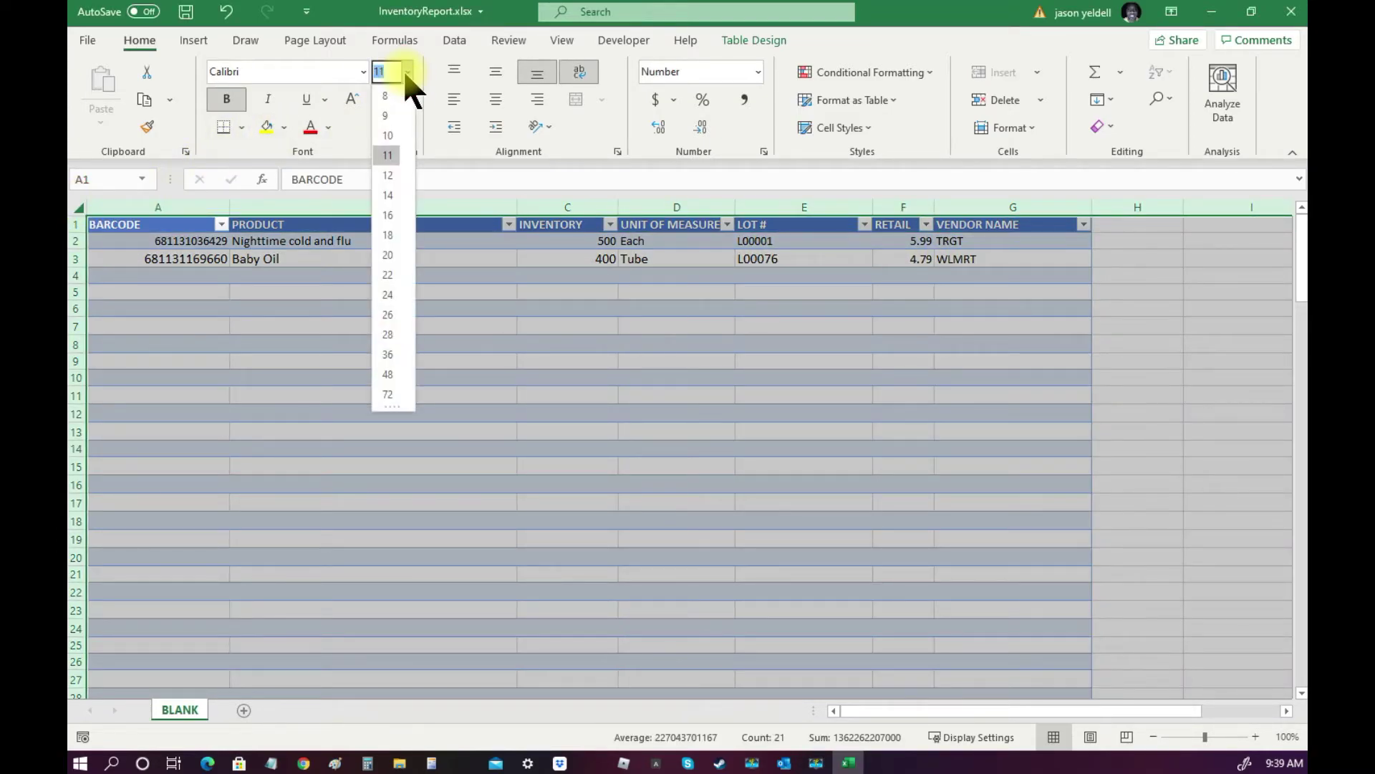
left_click(388, 197)
left_click(406, 397)
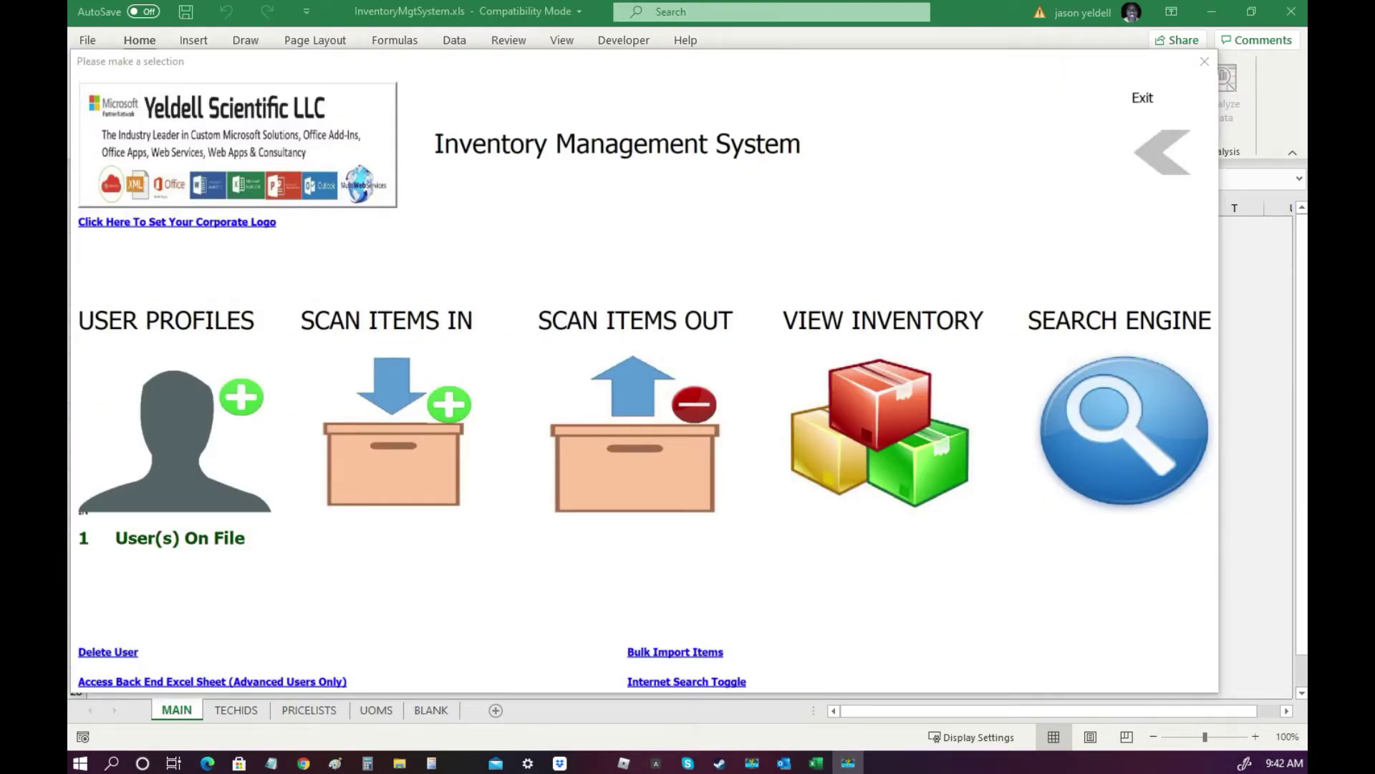
Log in with the technician ID for scan-out, opening transaction 100002 dated 5/7/2021.
left_click(633, 488)
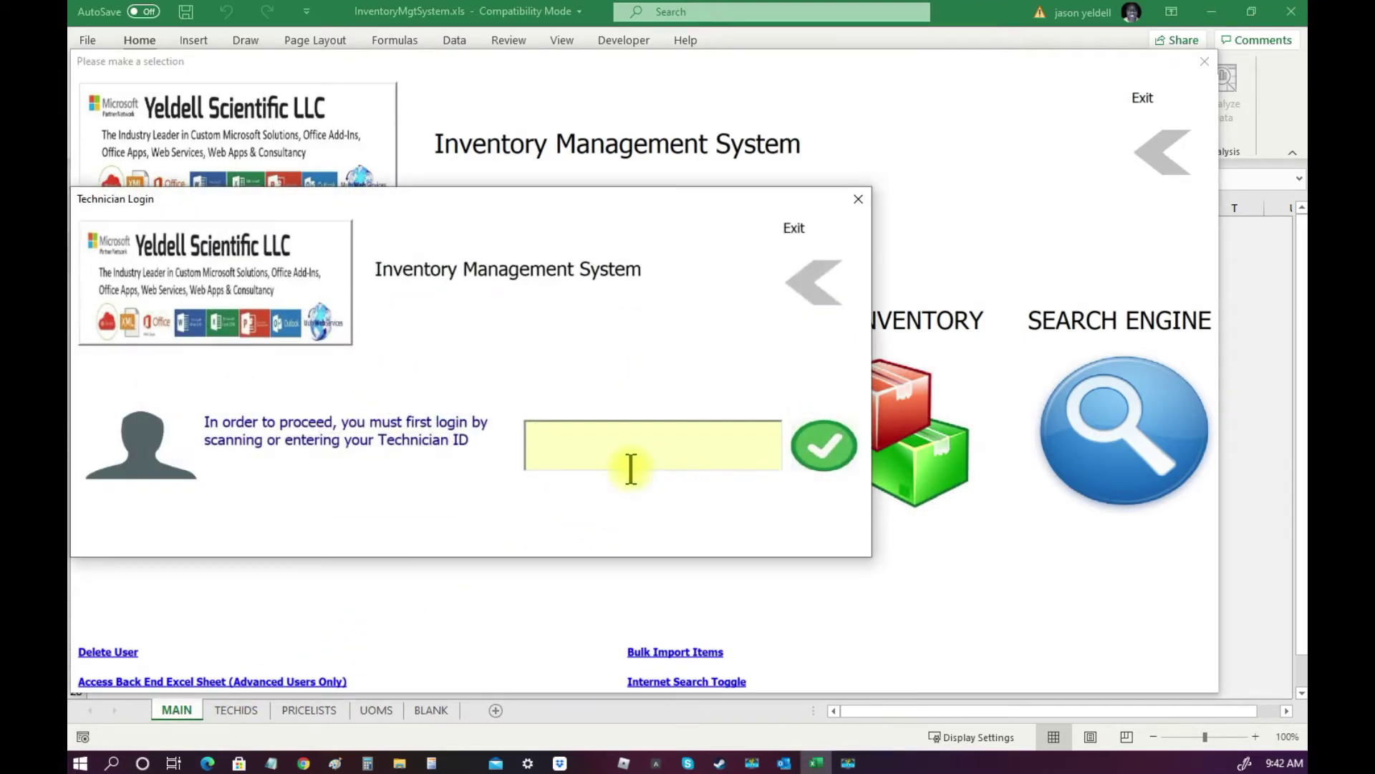
type("00001")
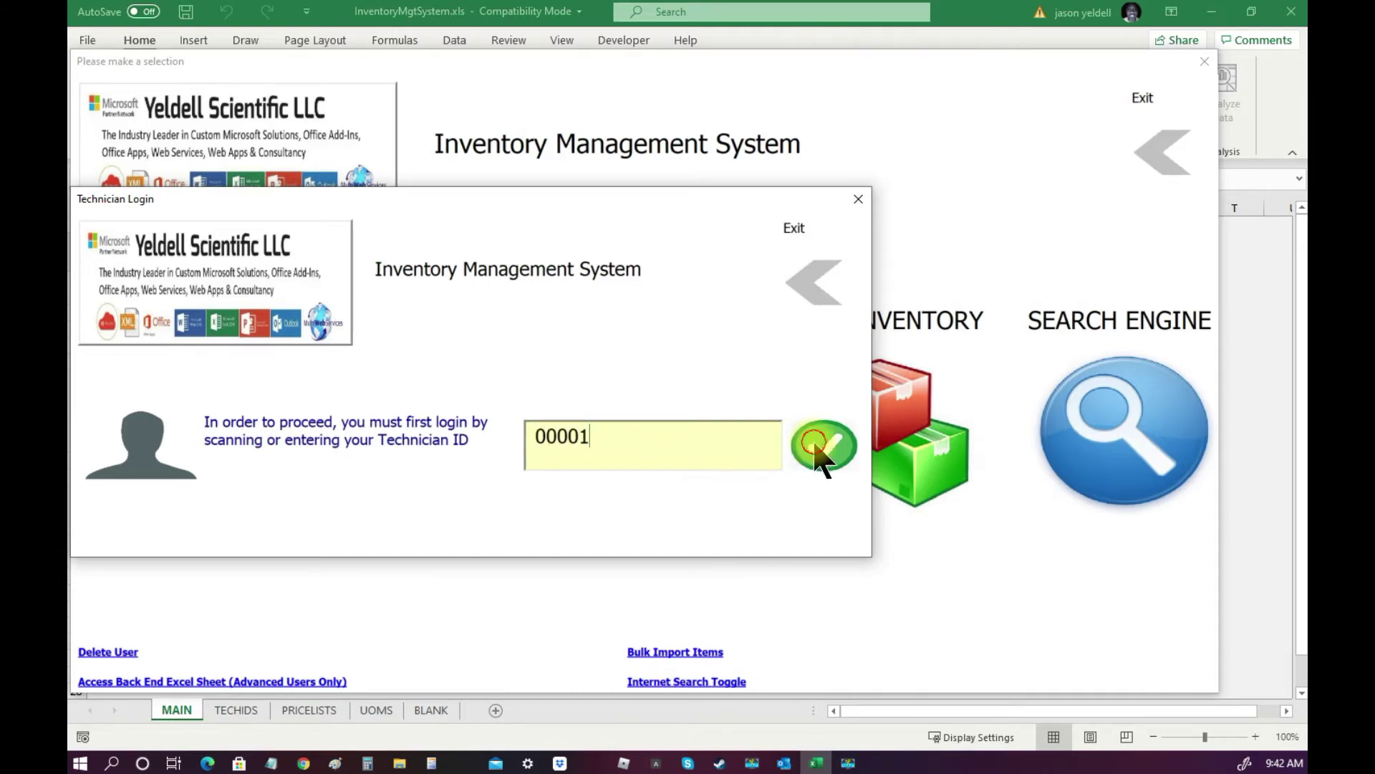
left_click(820, 448)
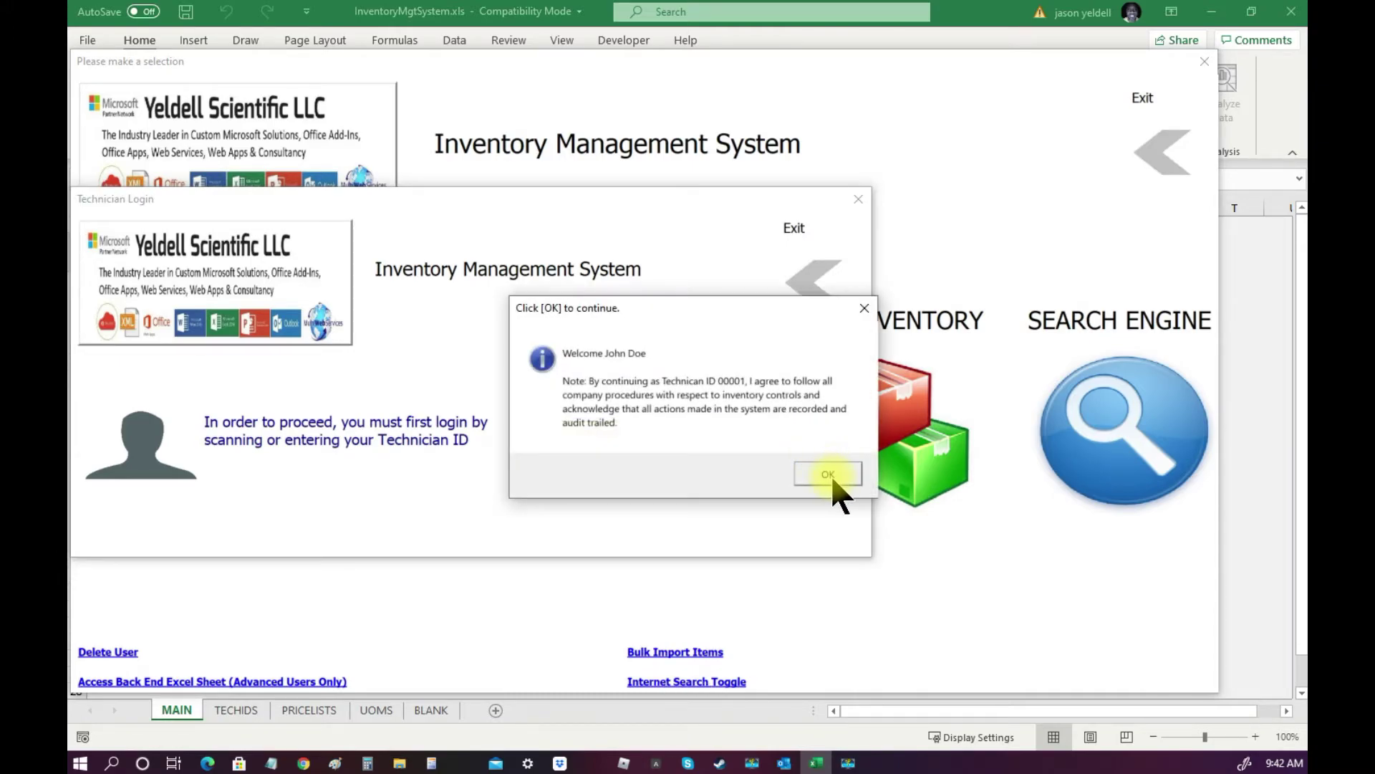
left_click(831, 476)
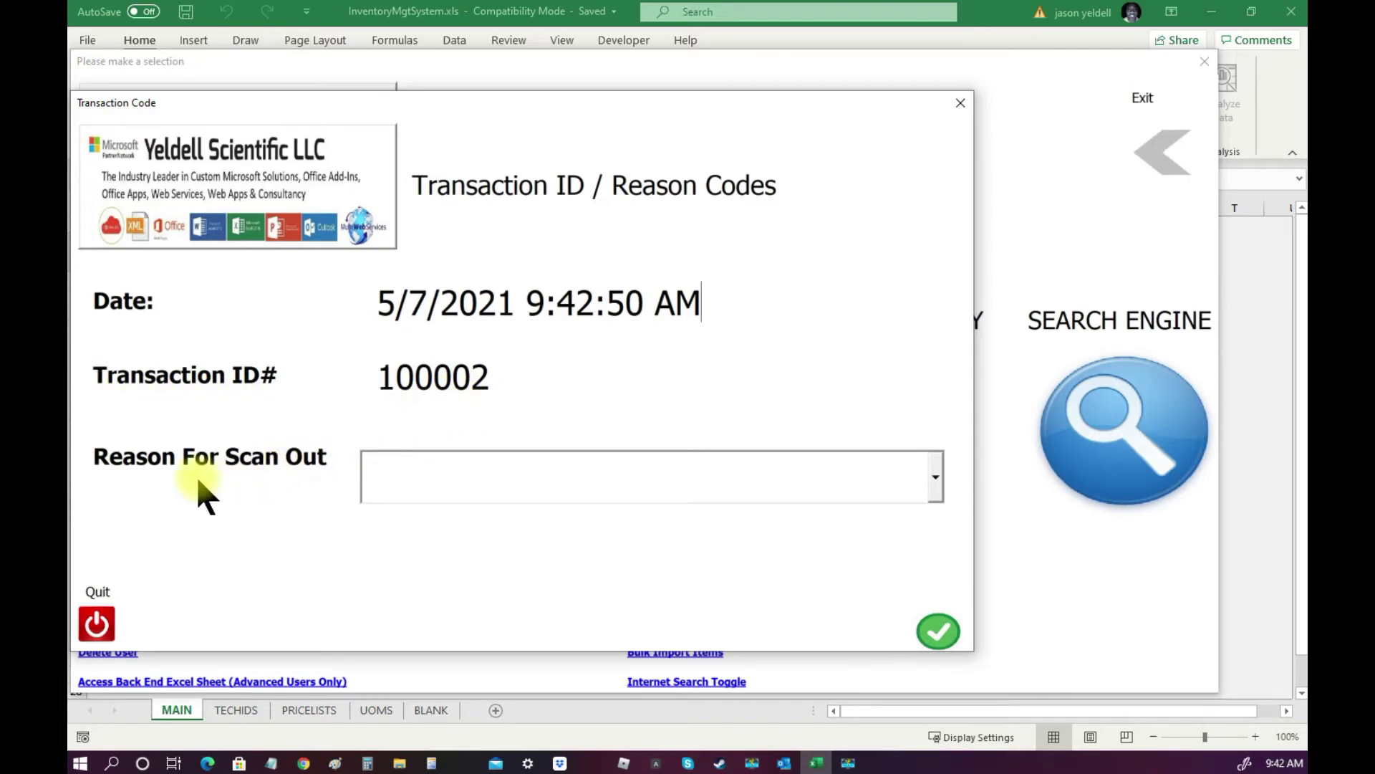
Set the scan-out reason for transaction 100002 to Order fulfillment and confirm.
left_click(934, 480)
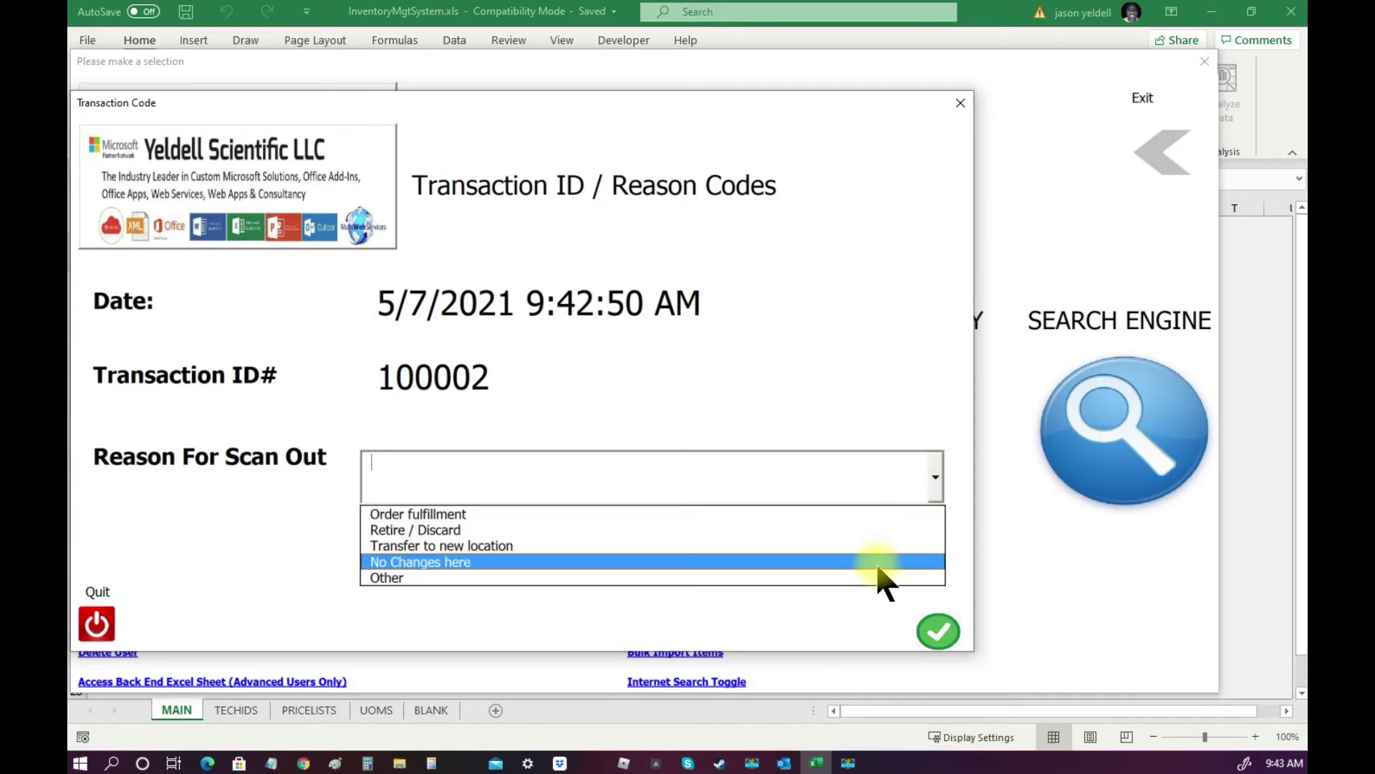
left_click(875, 516)
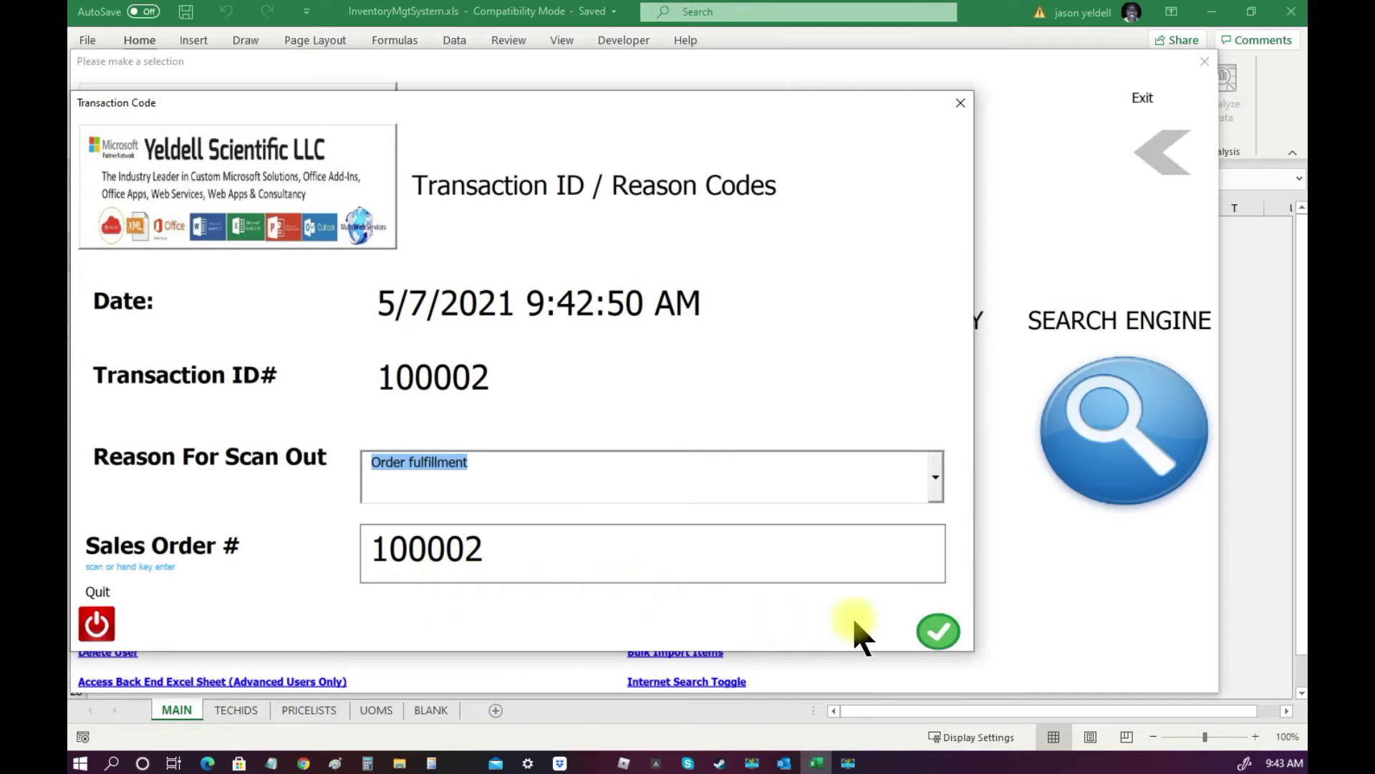
left_click(939, 629)
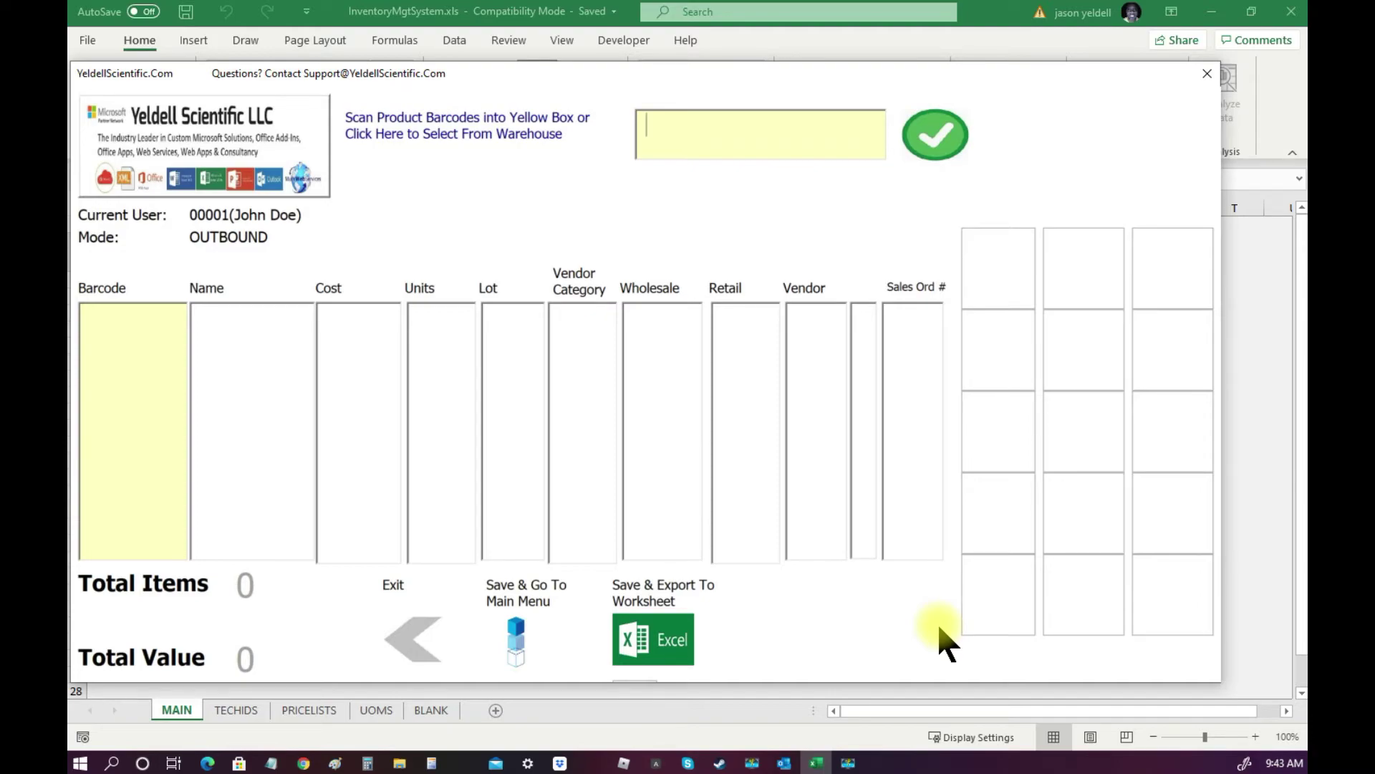
type("681131036429")
key("Tab")
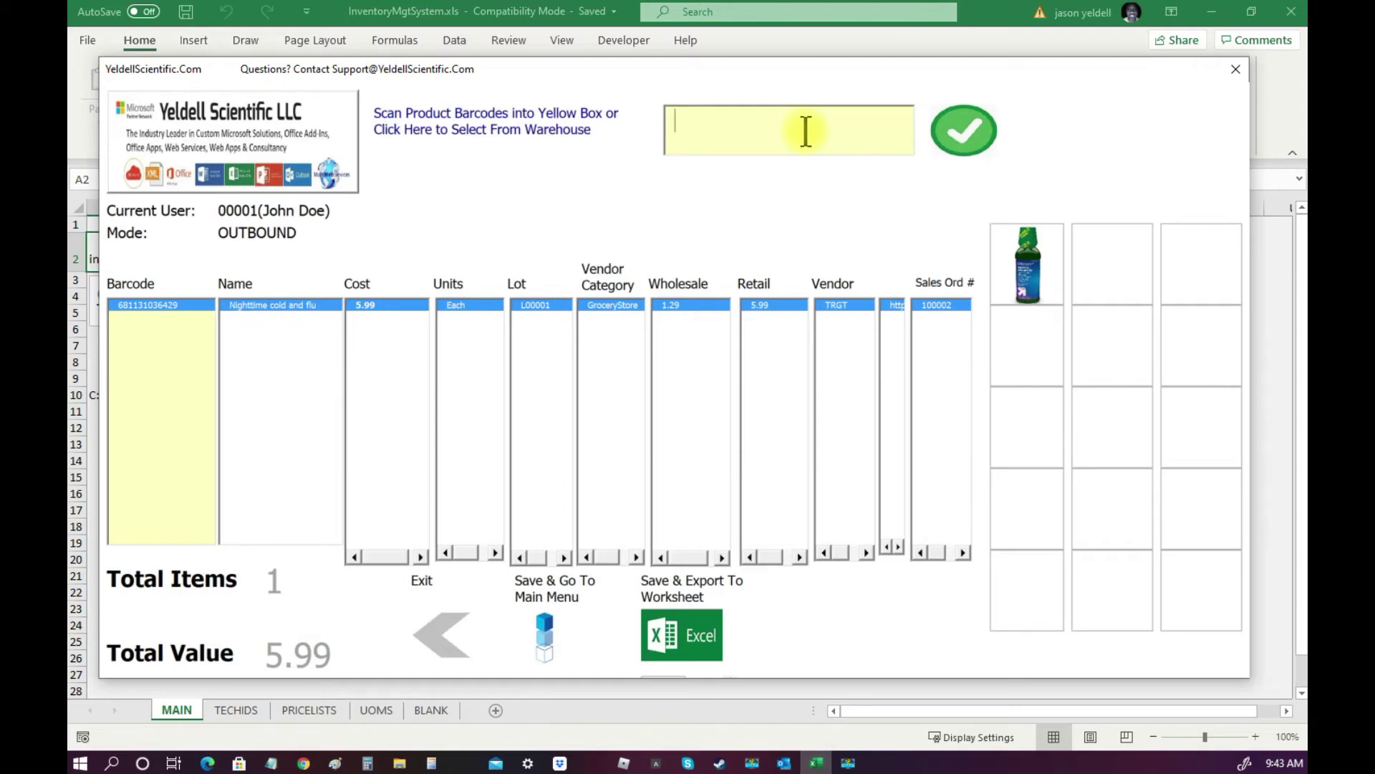
type("681131036429")
key("Tab")
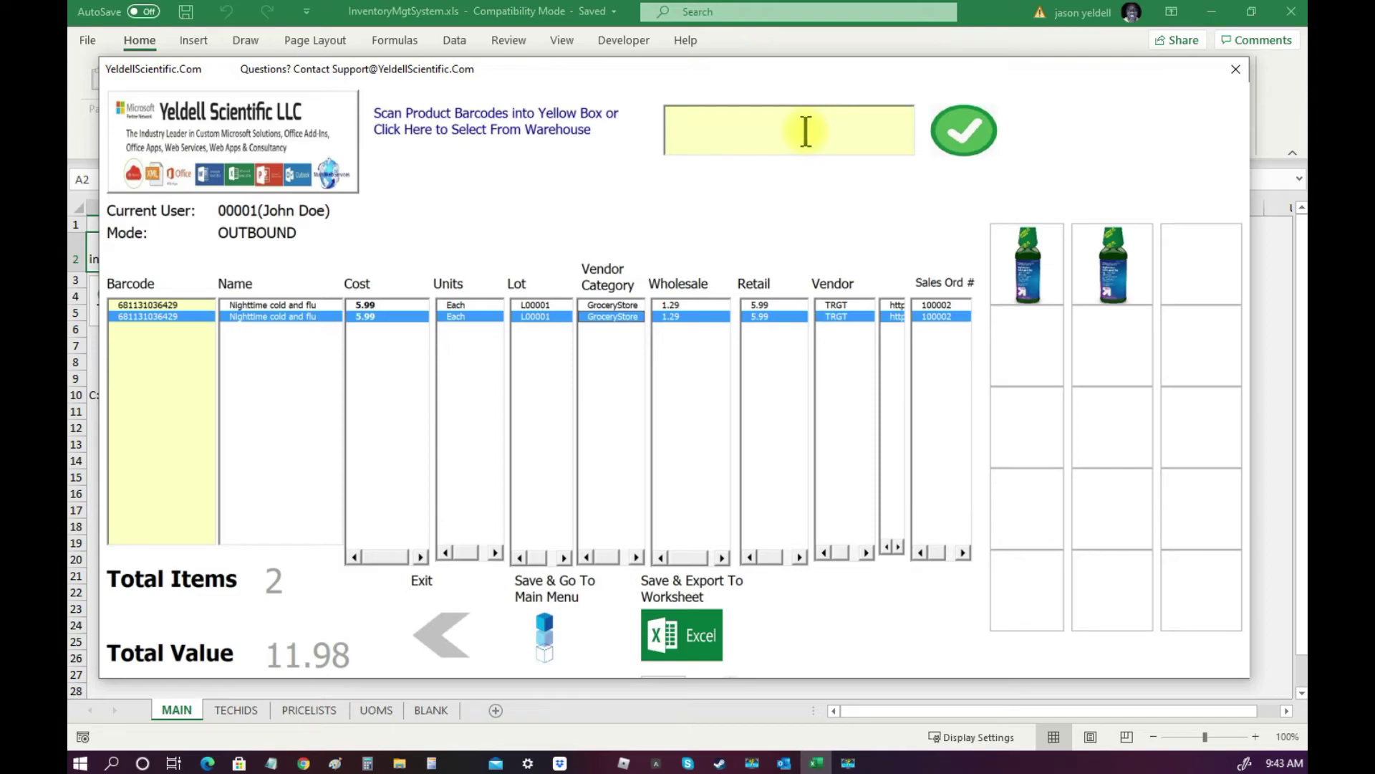
type("681131036429")
key("Tab")
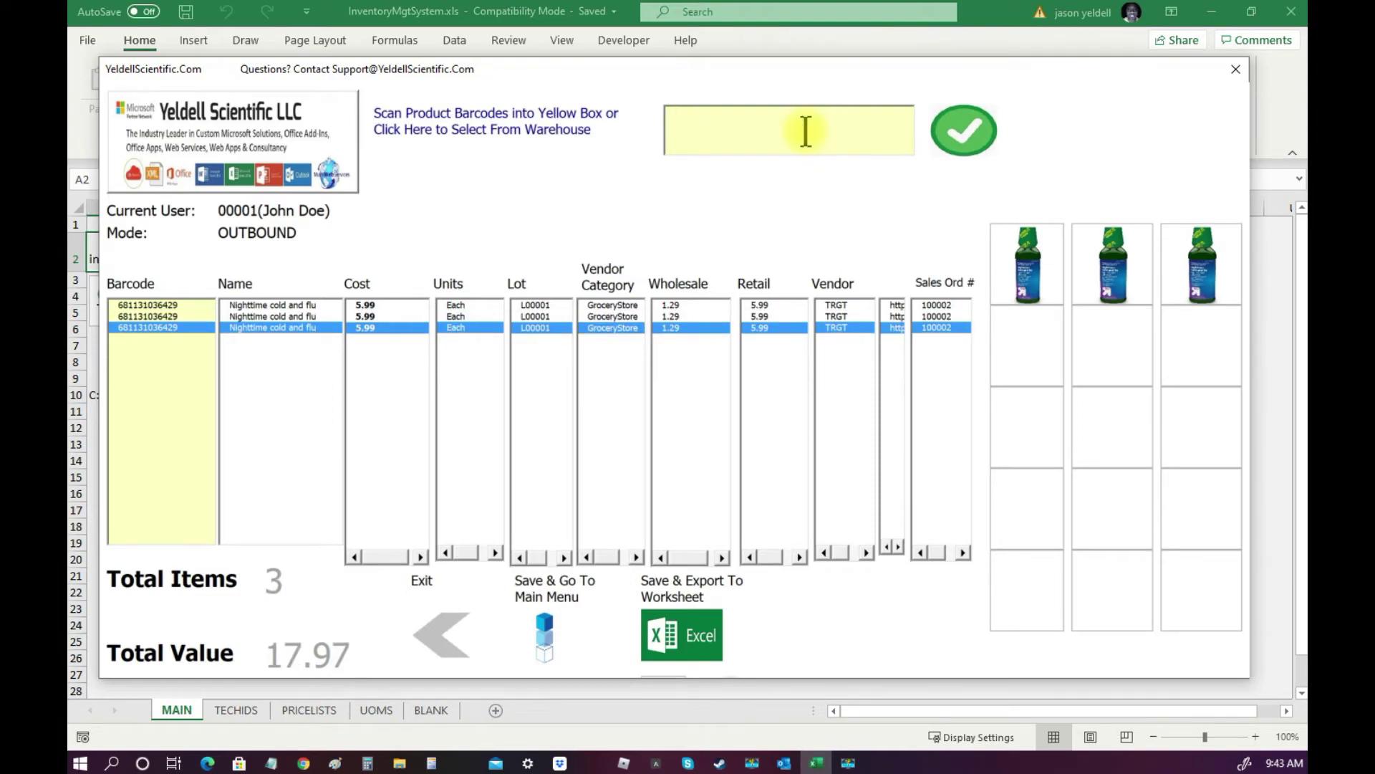
type("681131169660")
key("Tab")
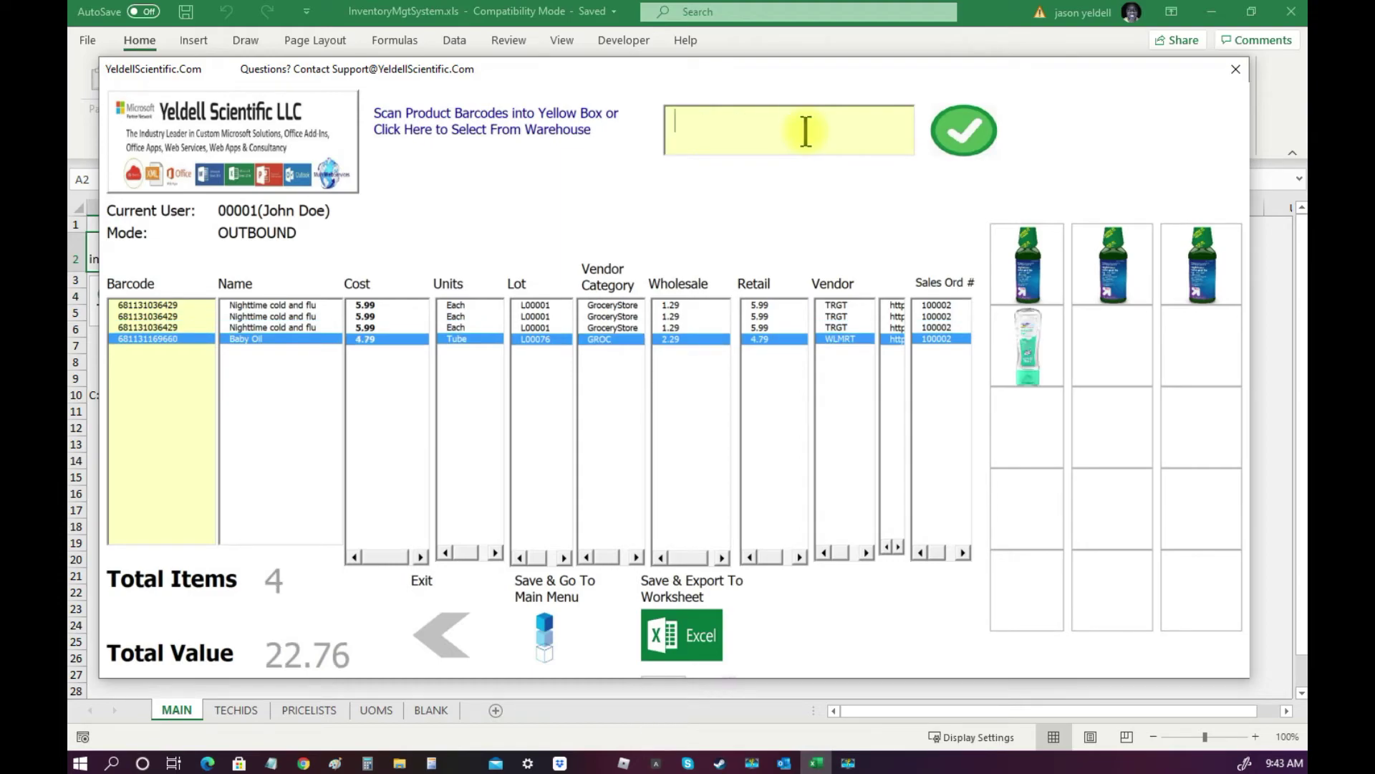
type("681131169660")
key("Tab")
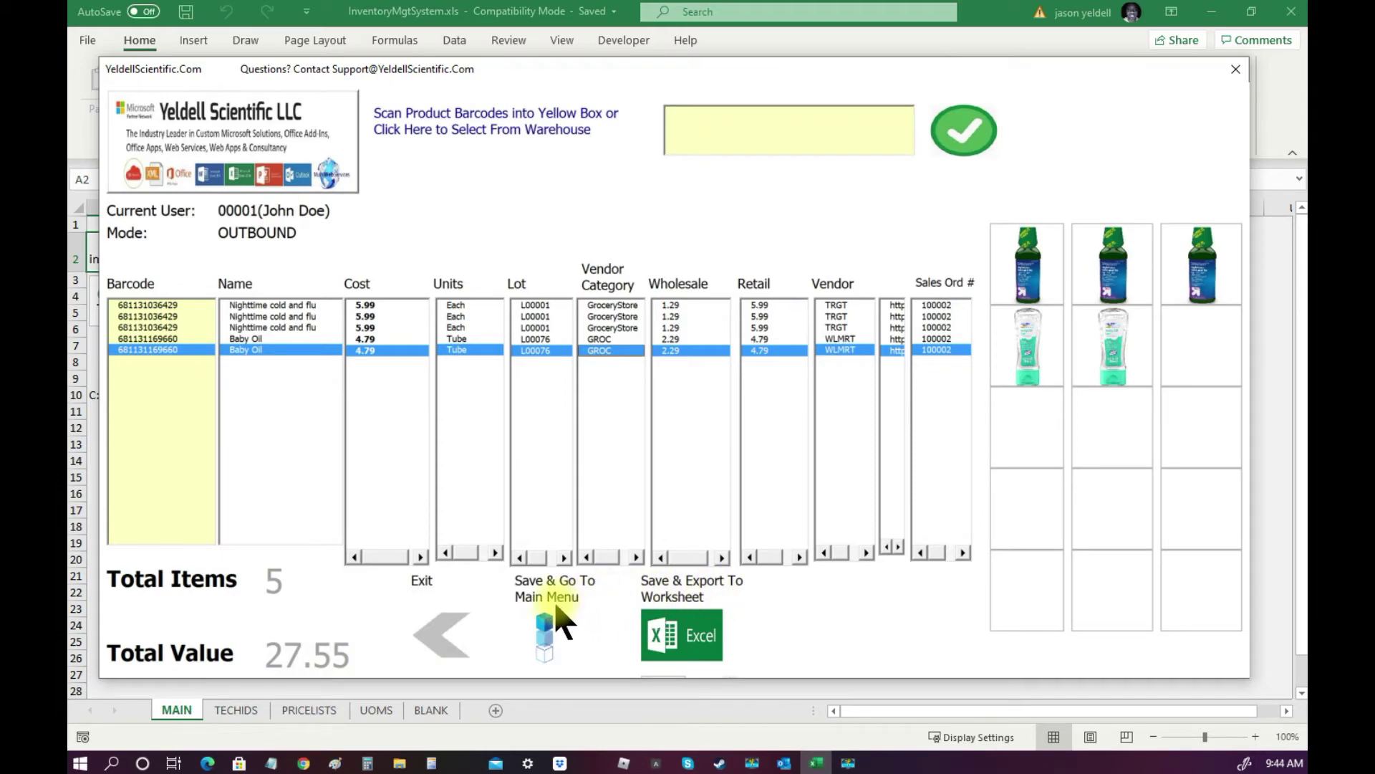
Save transaction 100002, acknowledging the completion and inventory-update messages.
left_click(543, 634)
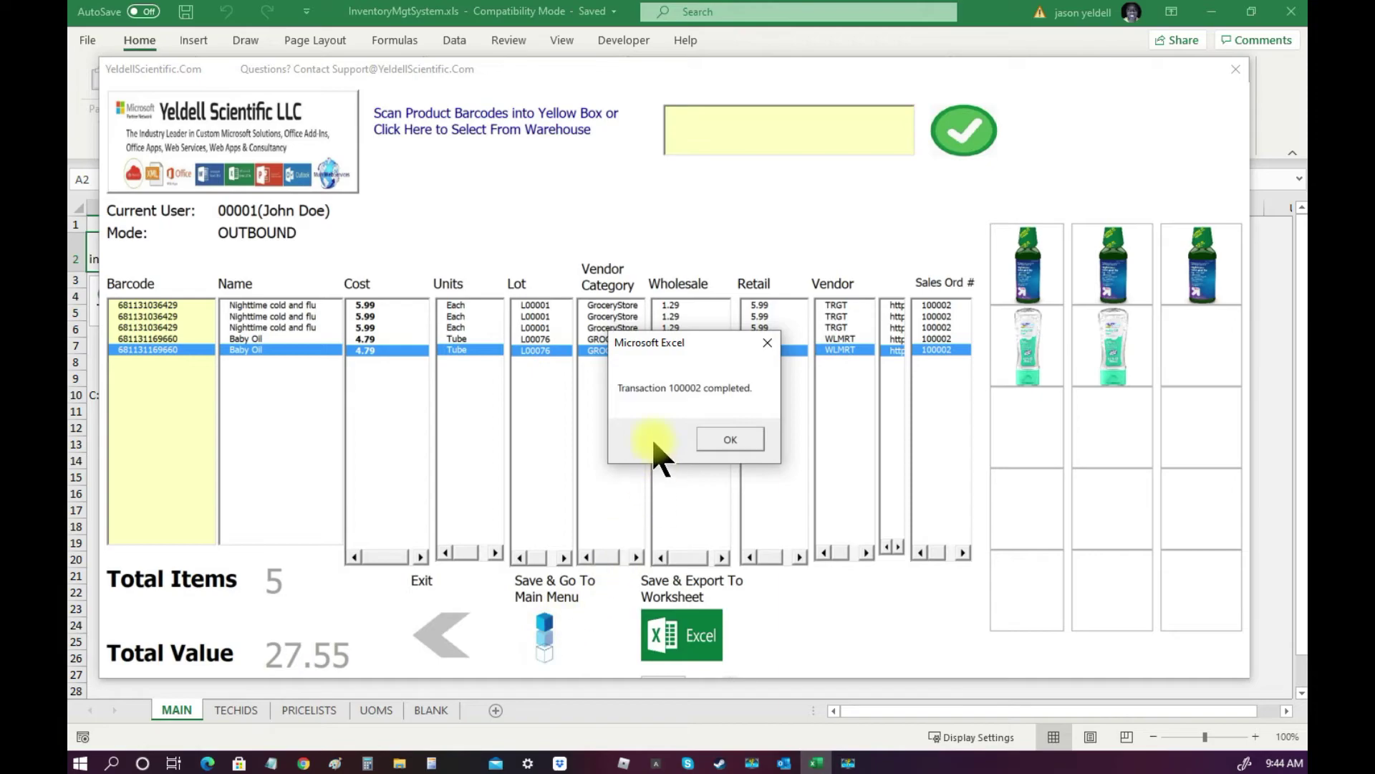
left_click(723, 440)
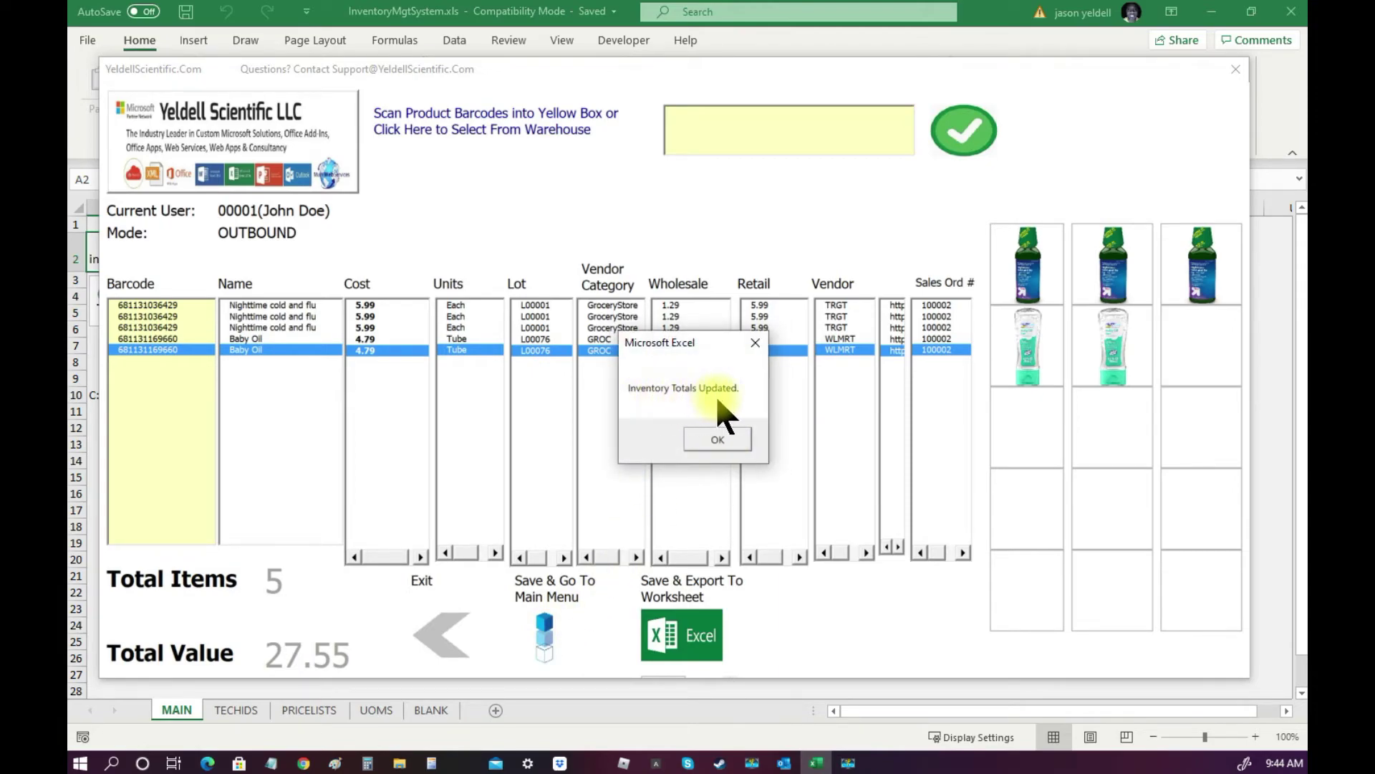
left_click(718, 440)
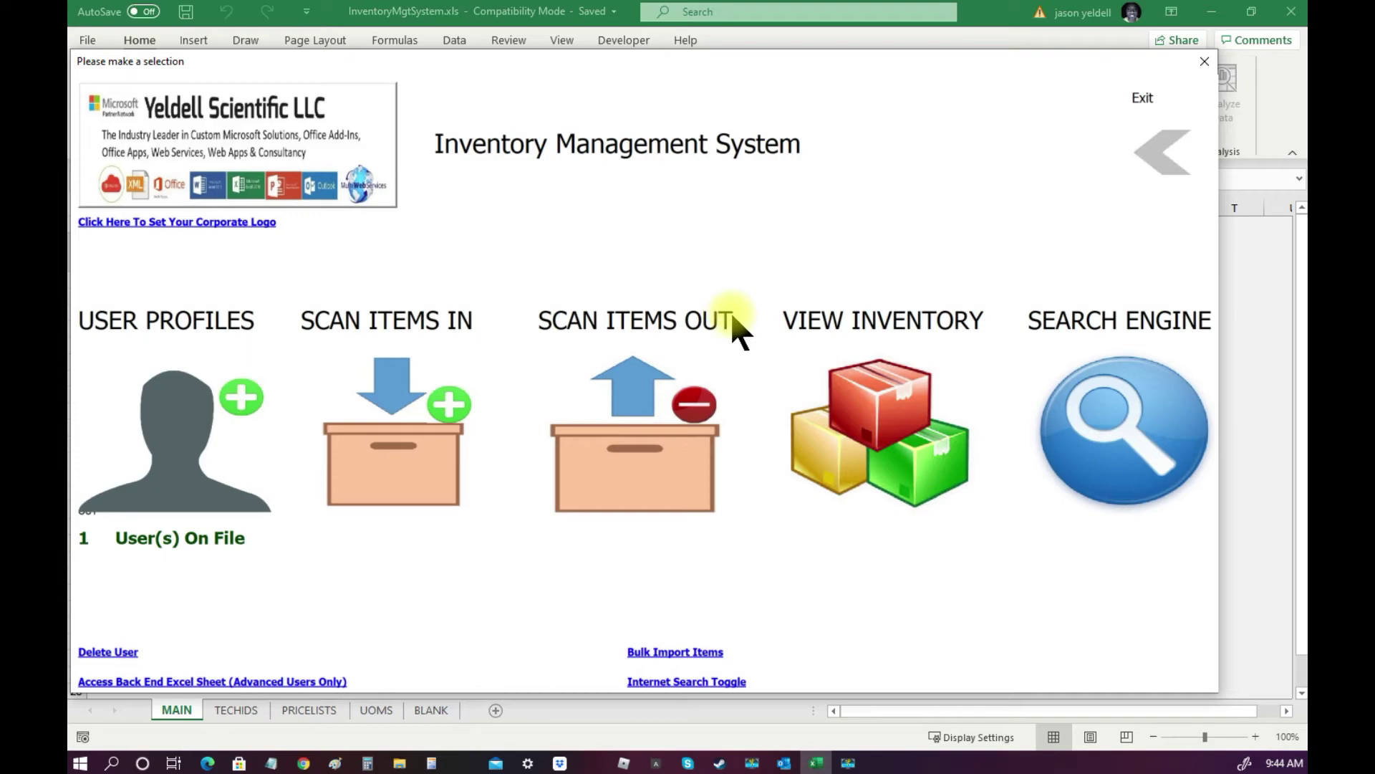
left_click(895, 450)
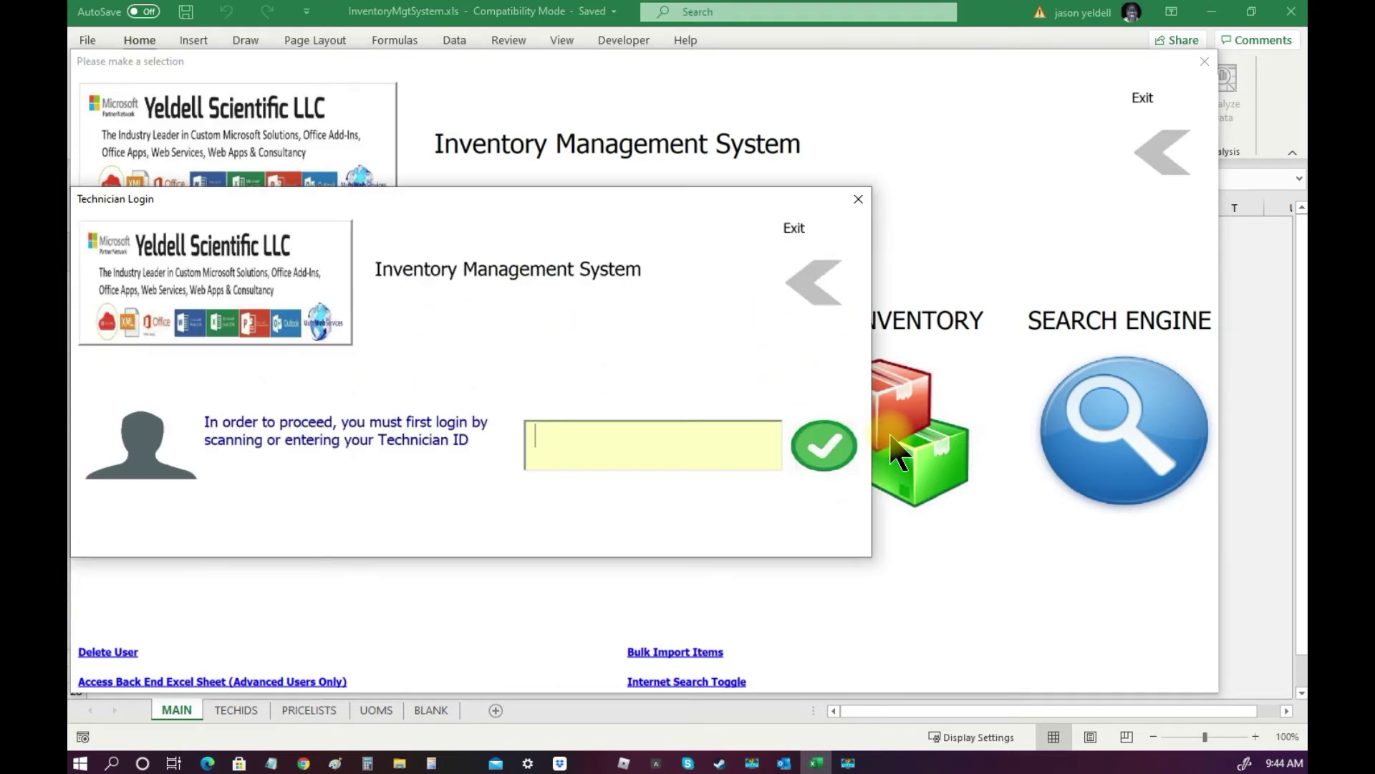
left_click(760, 437)
key("Insert")
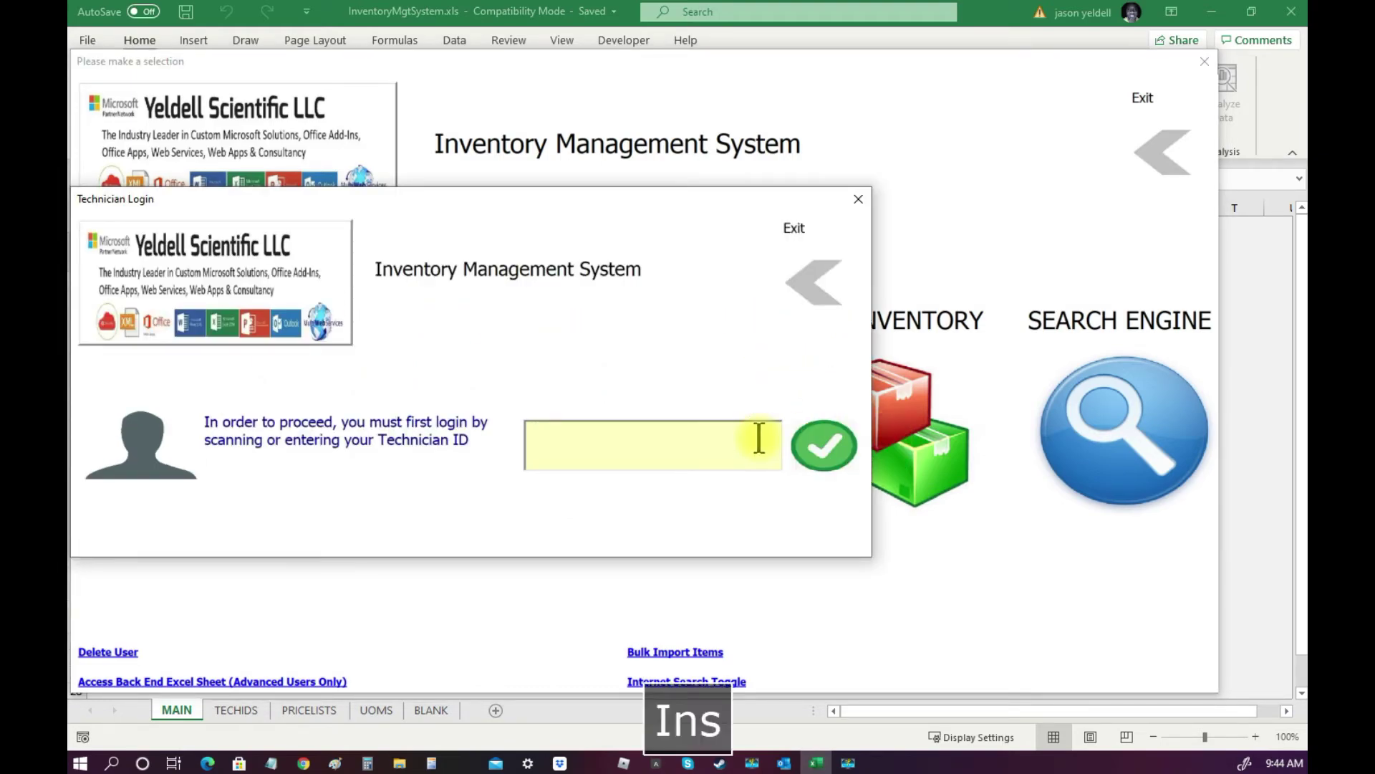
key("End")
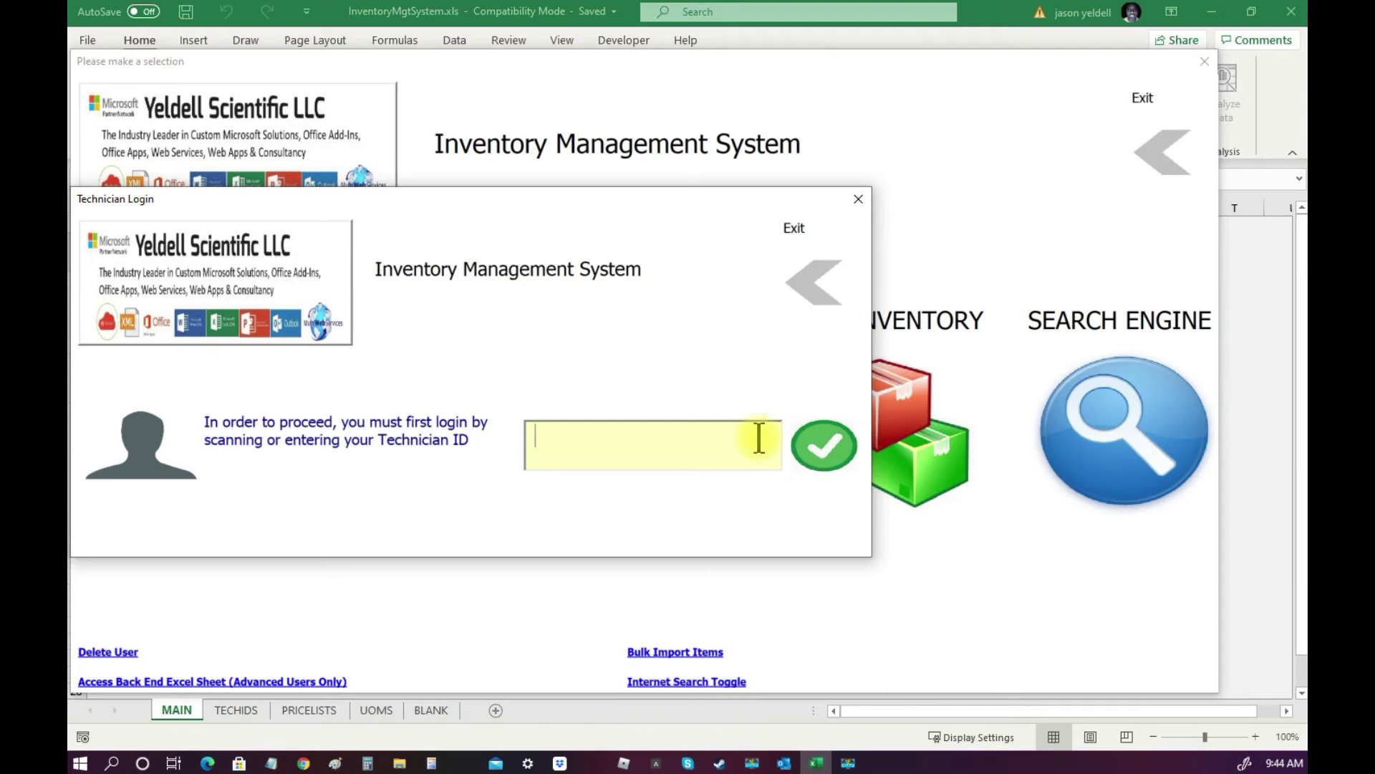
type("0")
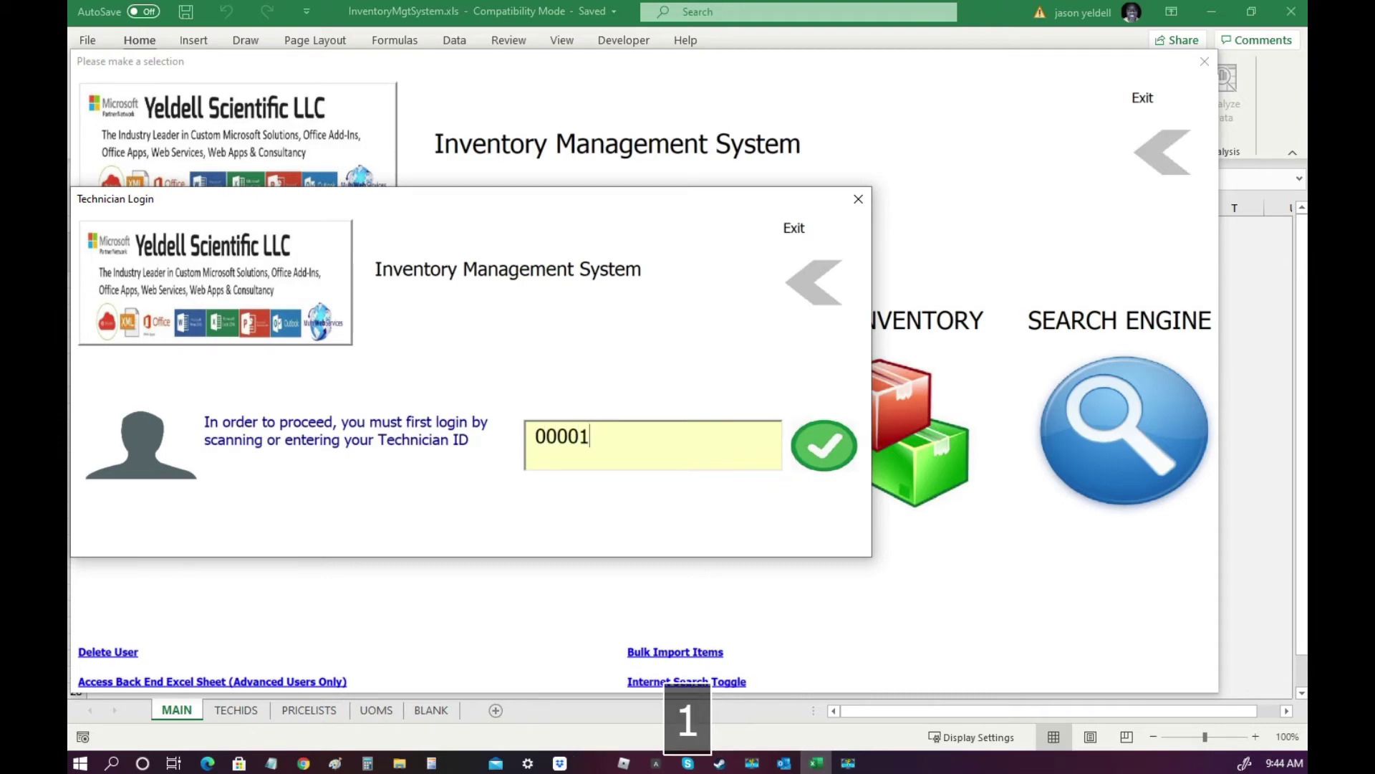
type("0001")
left_click(827, 462)
left_click(813, 475)
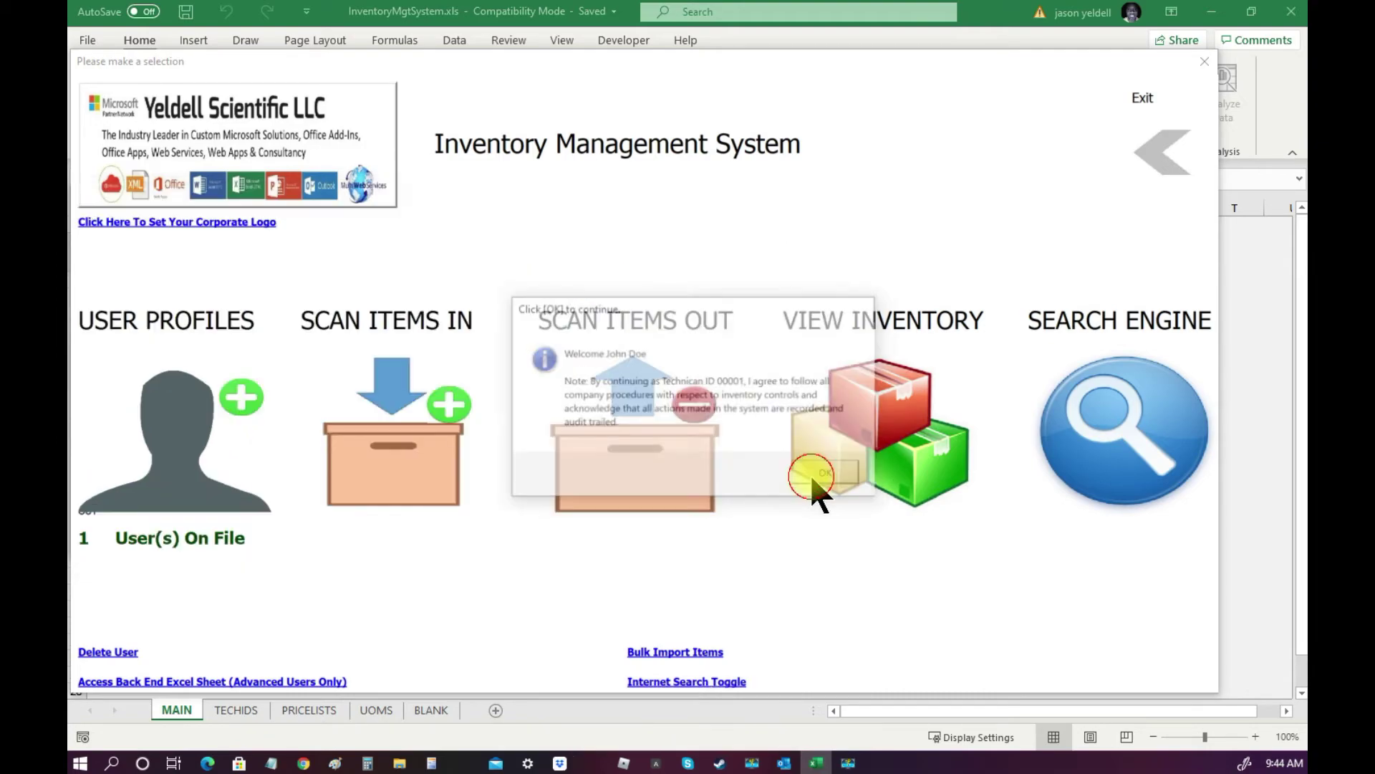
left_click(817, 495)
left_click(251, 321)
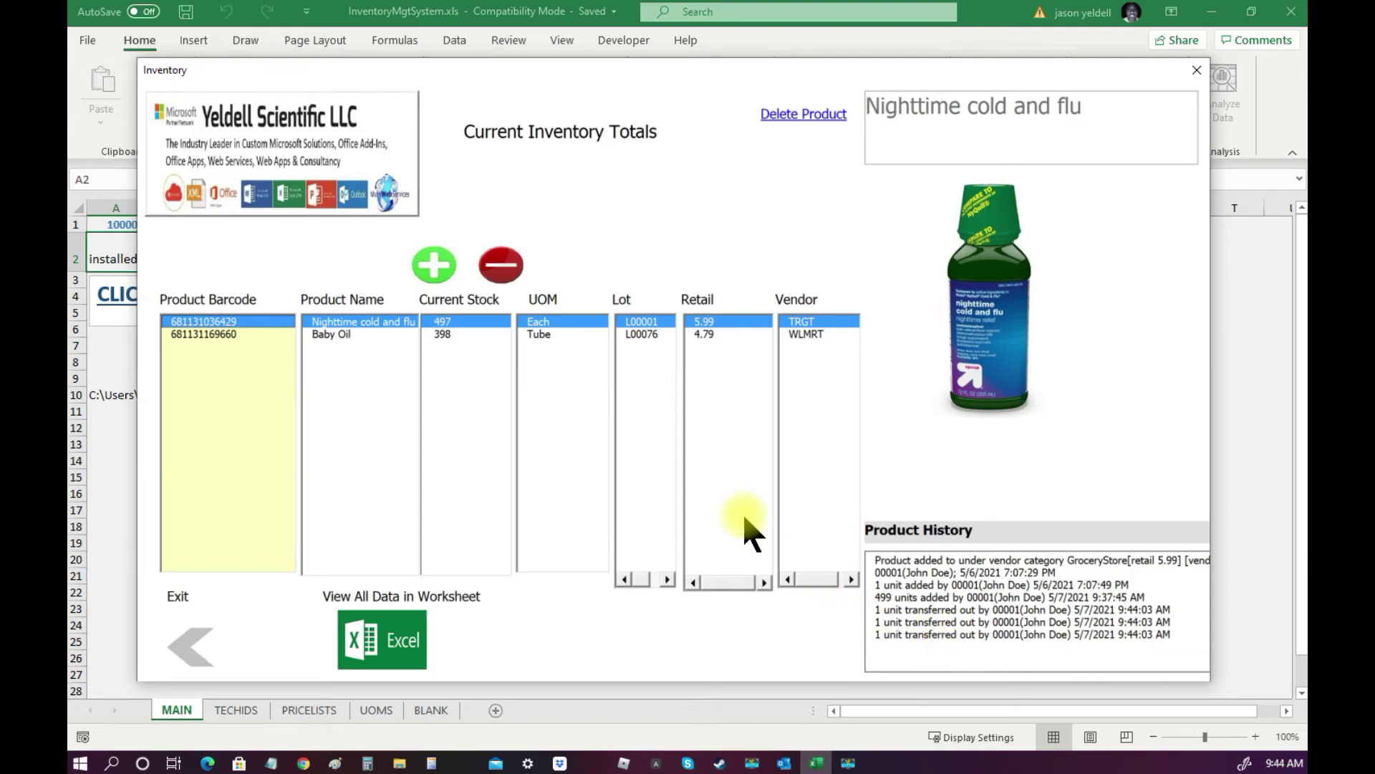
left_click(219, 334)
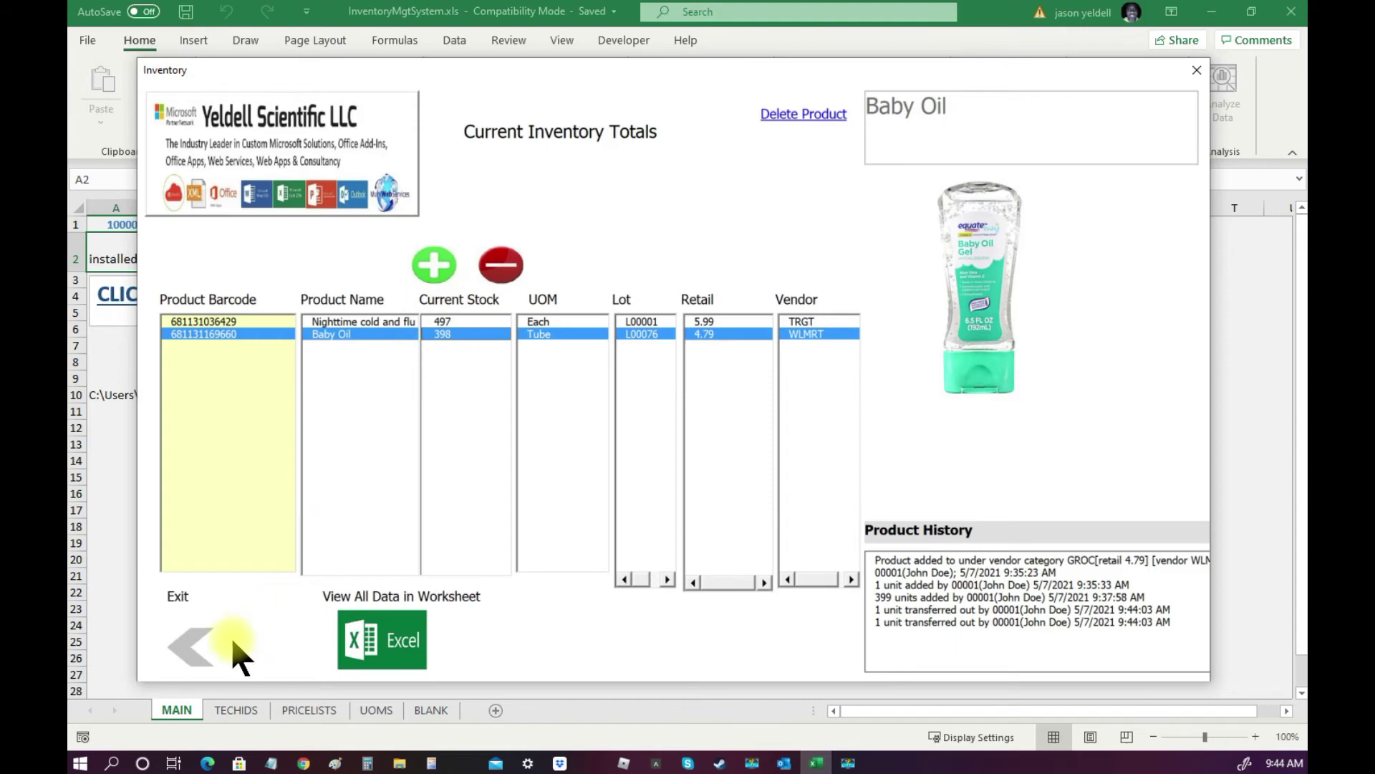
left_click(225, 648)
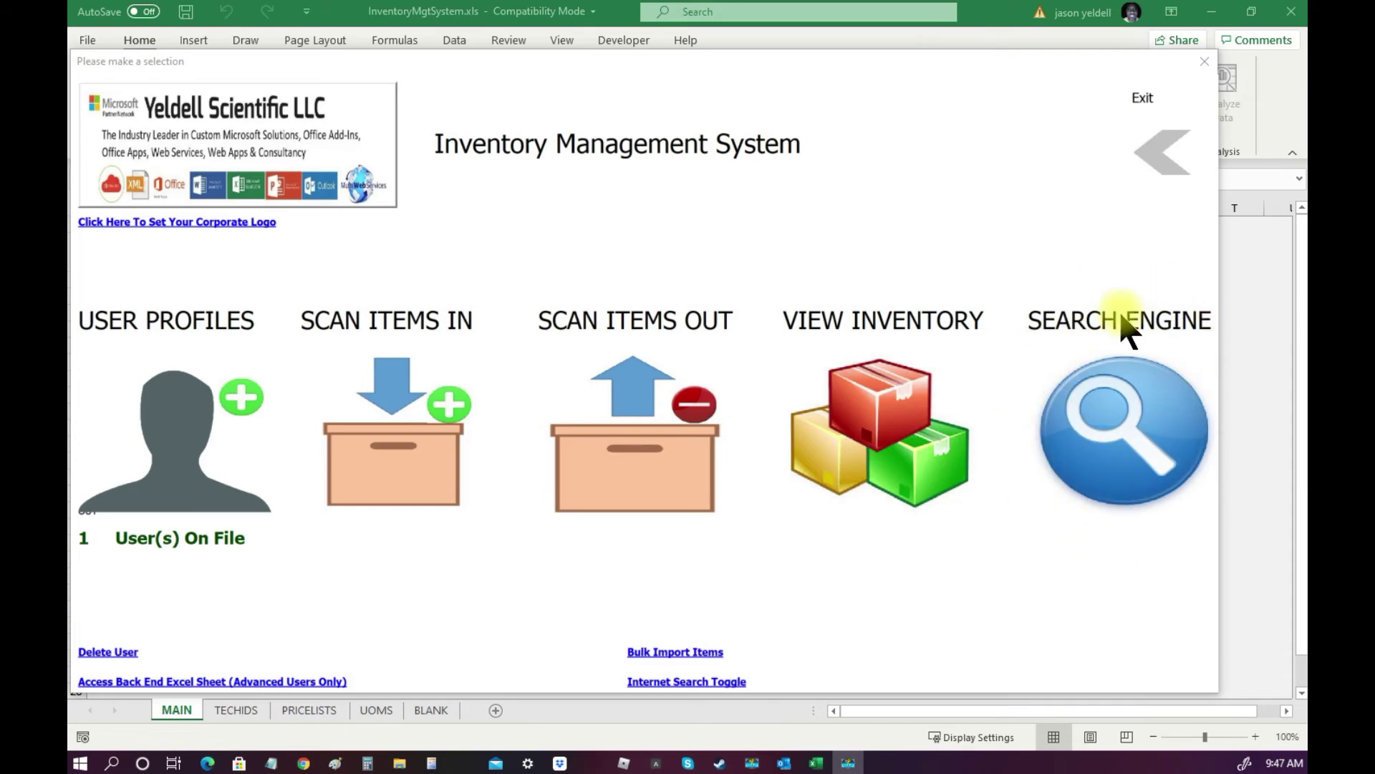
Log into the Search Engine with the technician ID.
left_click(1121, 414)
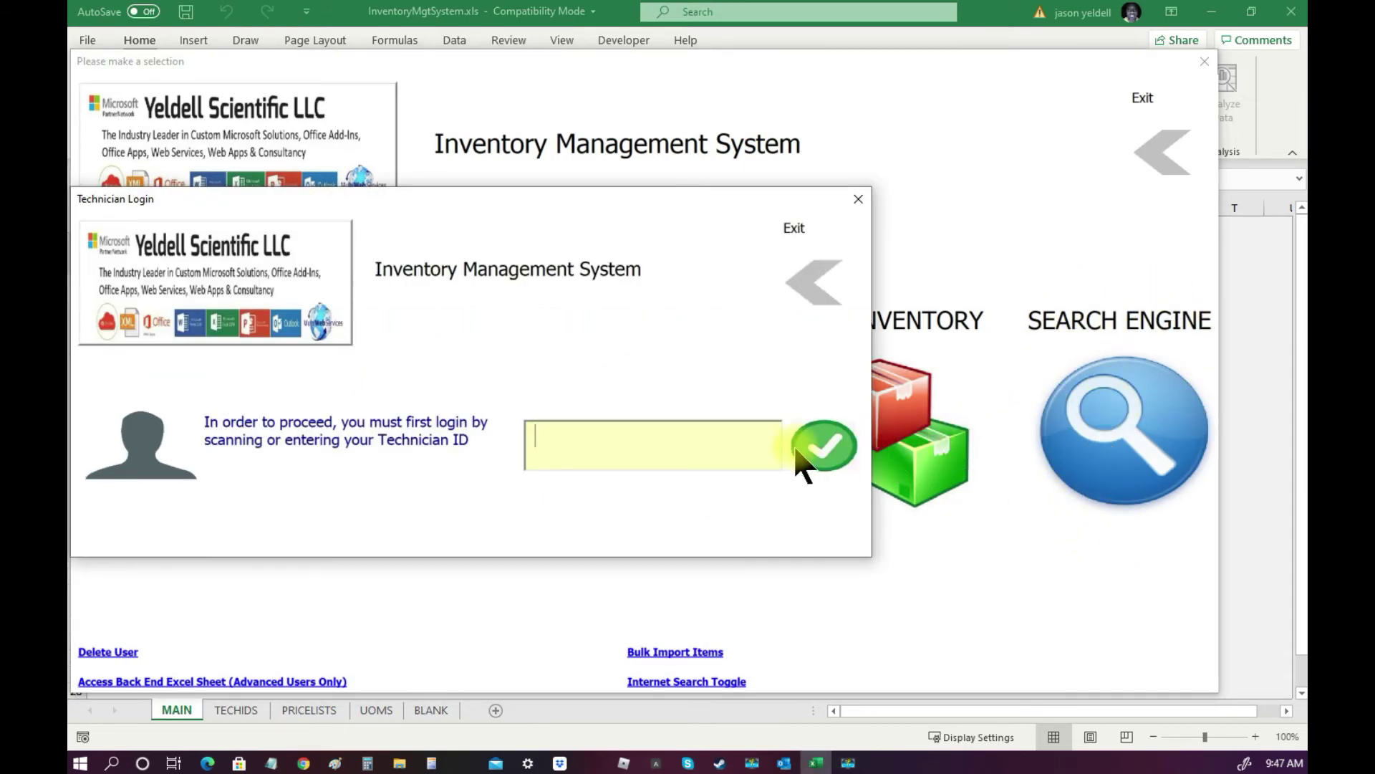
type("0000")
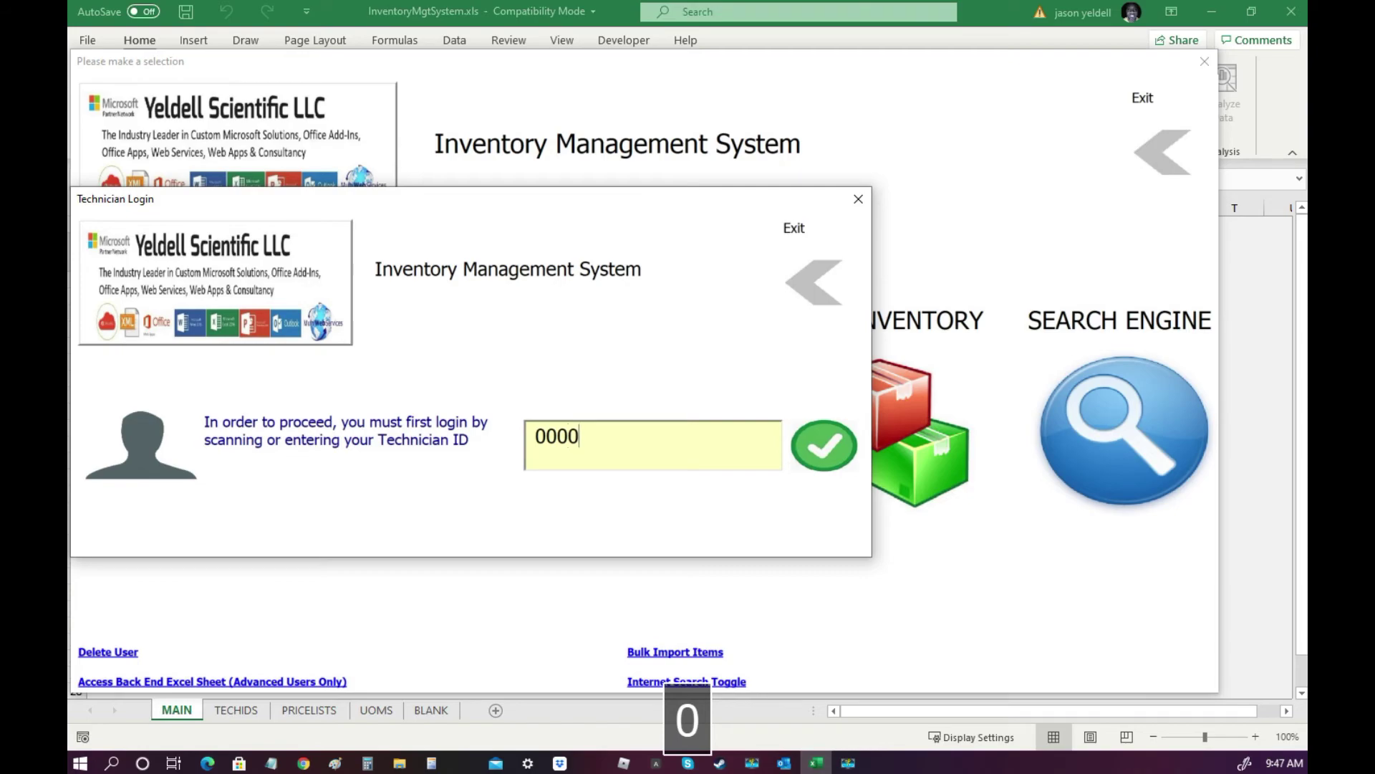
type("1")
left_click(822, 445)
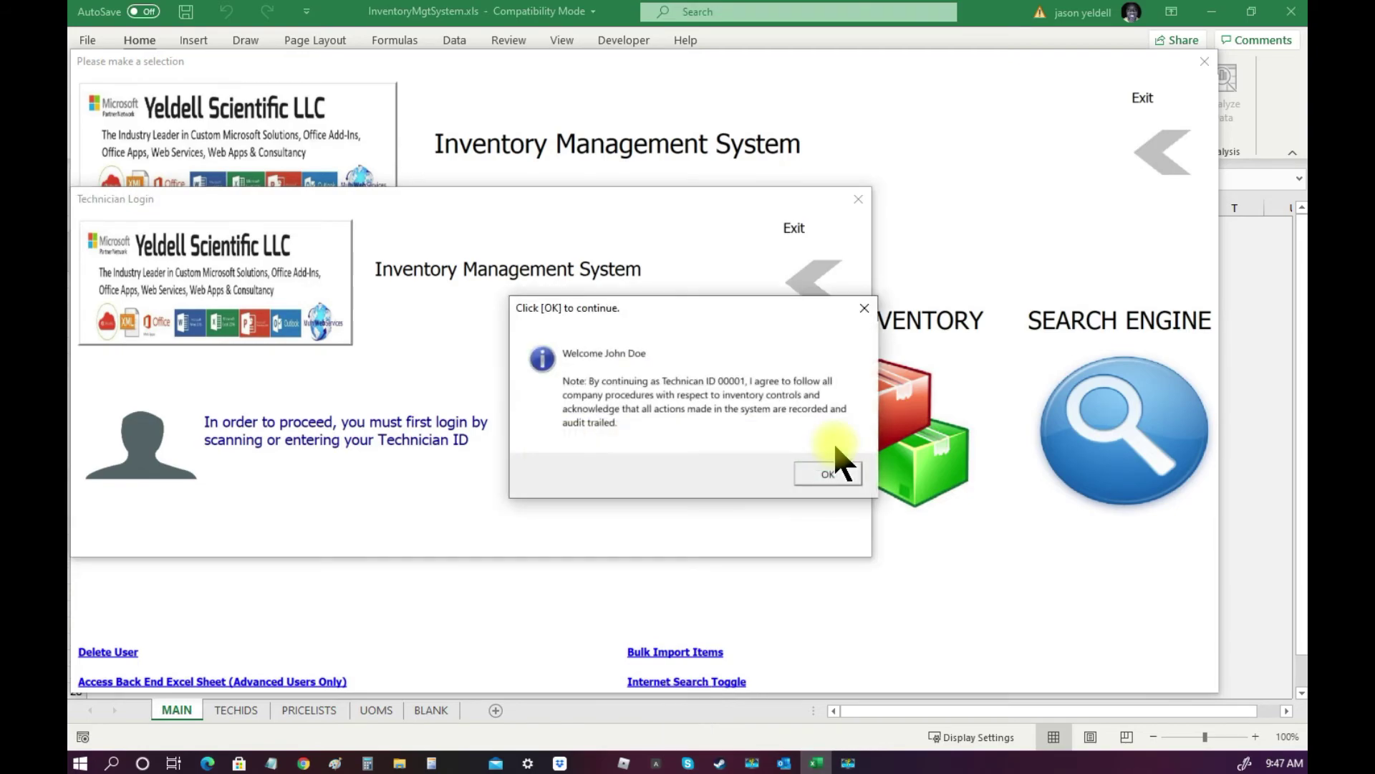
left_click(821, 474)
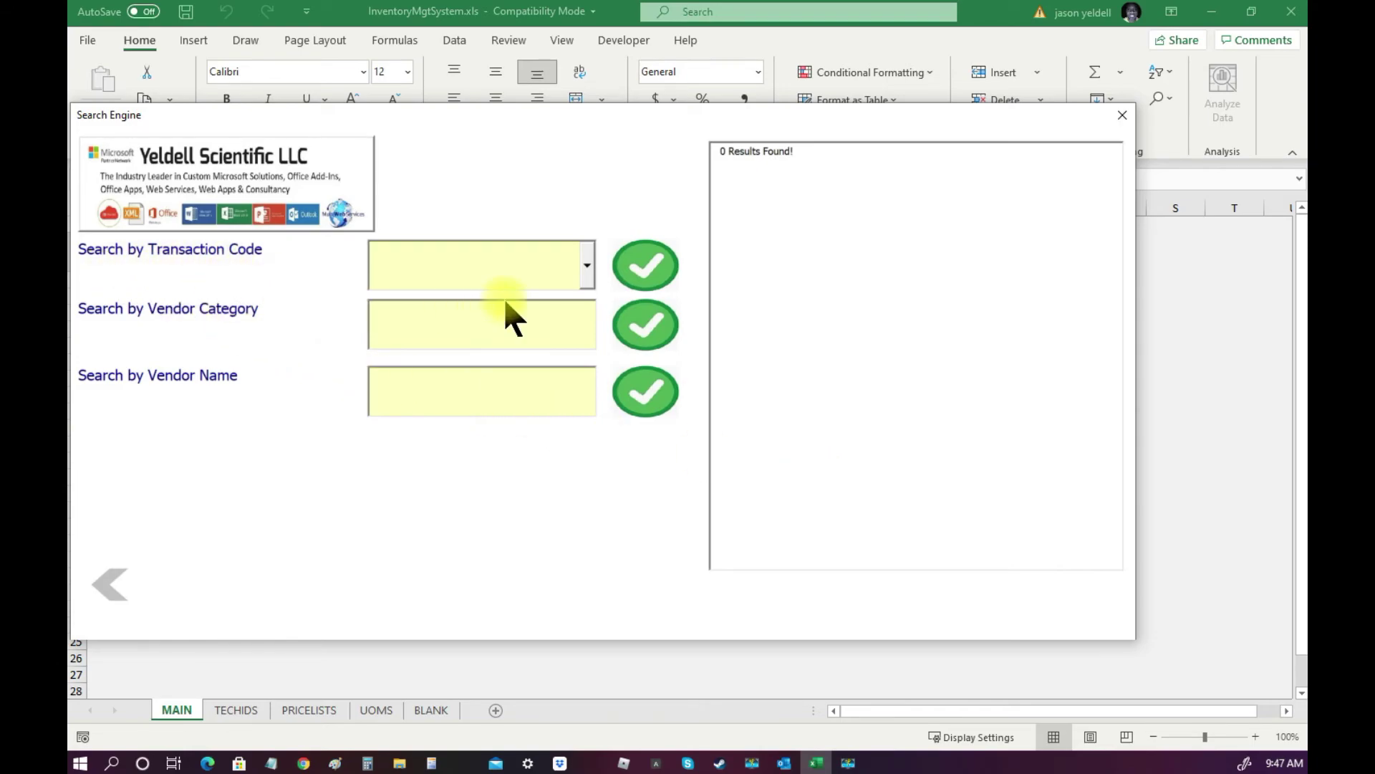
Look up transaction 100002 and review its Order fulfillment reason and items.
left_click(586, 267)
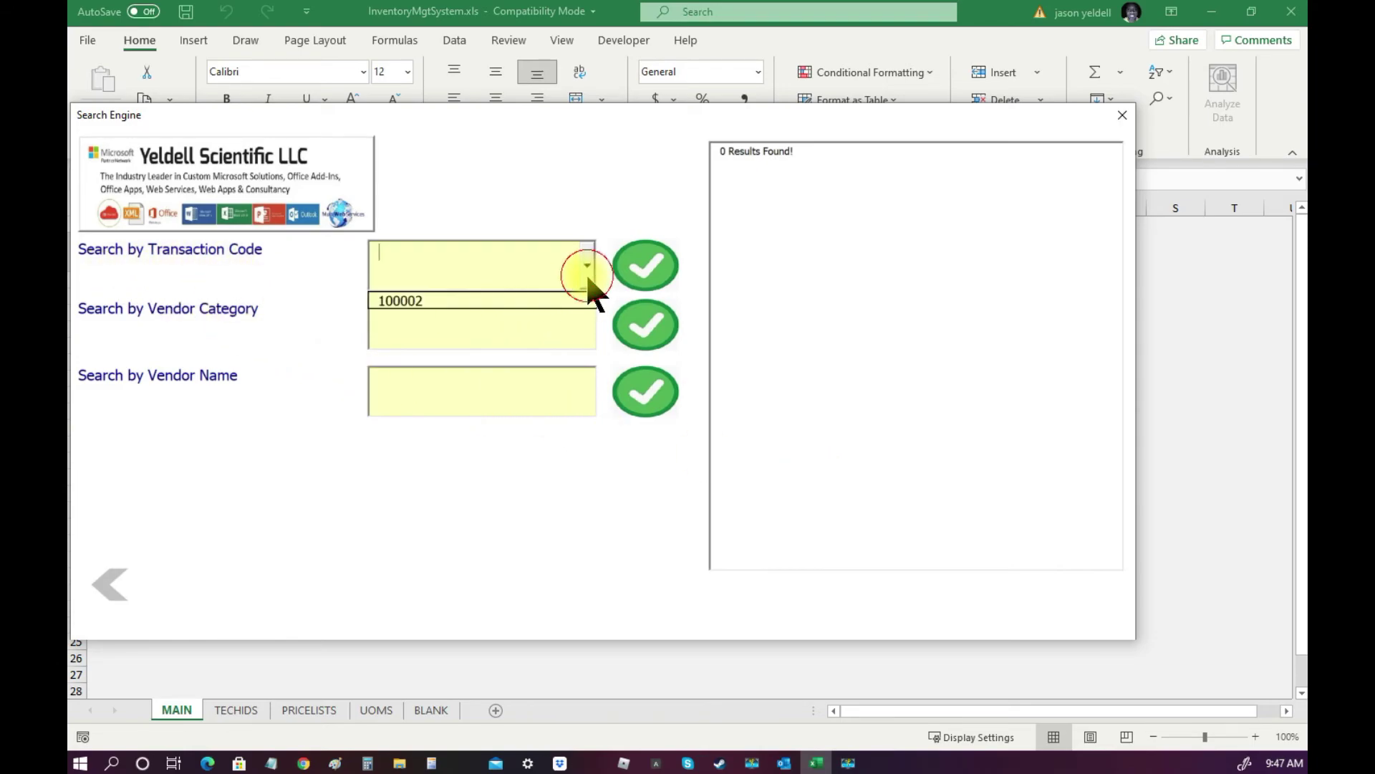
left_click(438, 301)
left_click(634, 279)
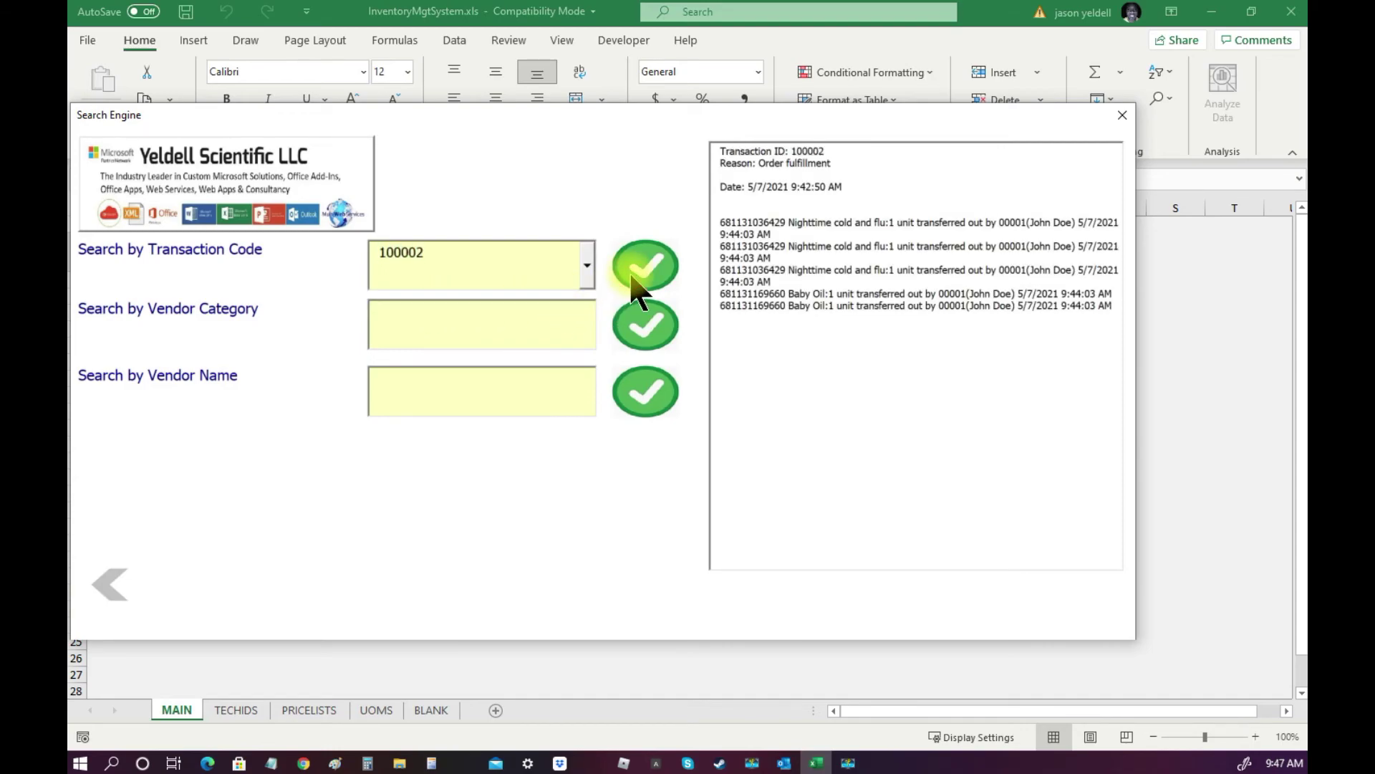
left_click_drag(837, 162, 745, 163)
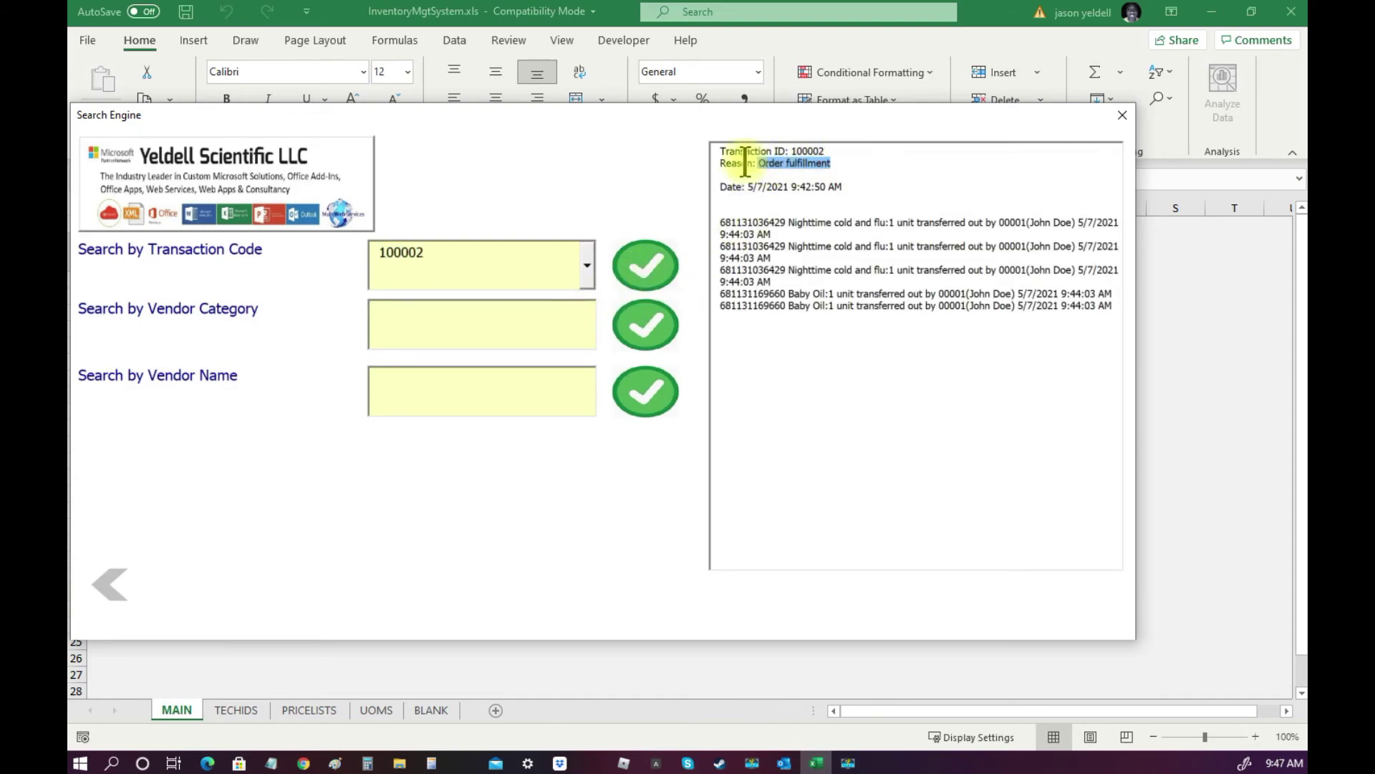
left_click(725, 187)
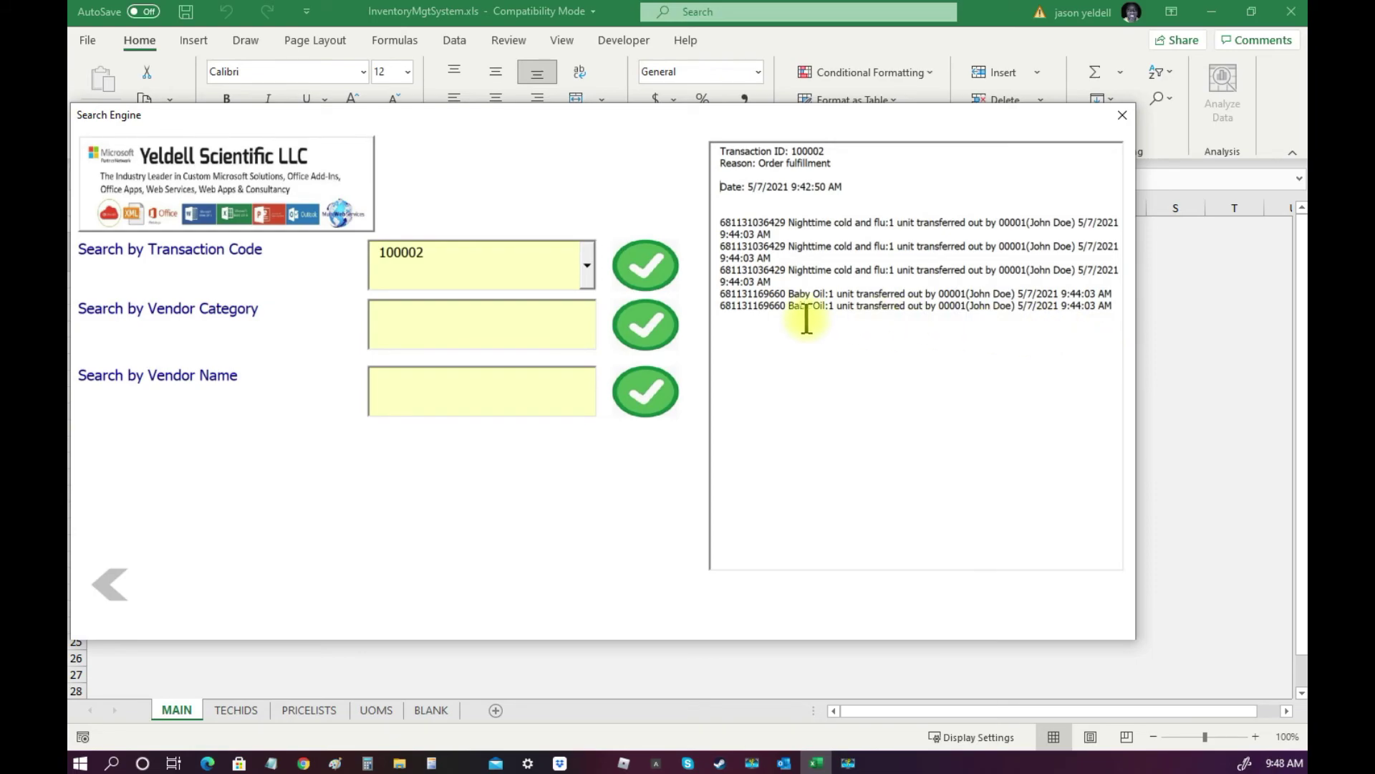
Search by vendor name WLMRT, returning 1 result with a report saved to the desktop.
left_click(442, 377)
type("WLMRT")
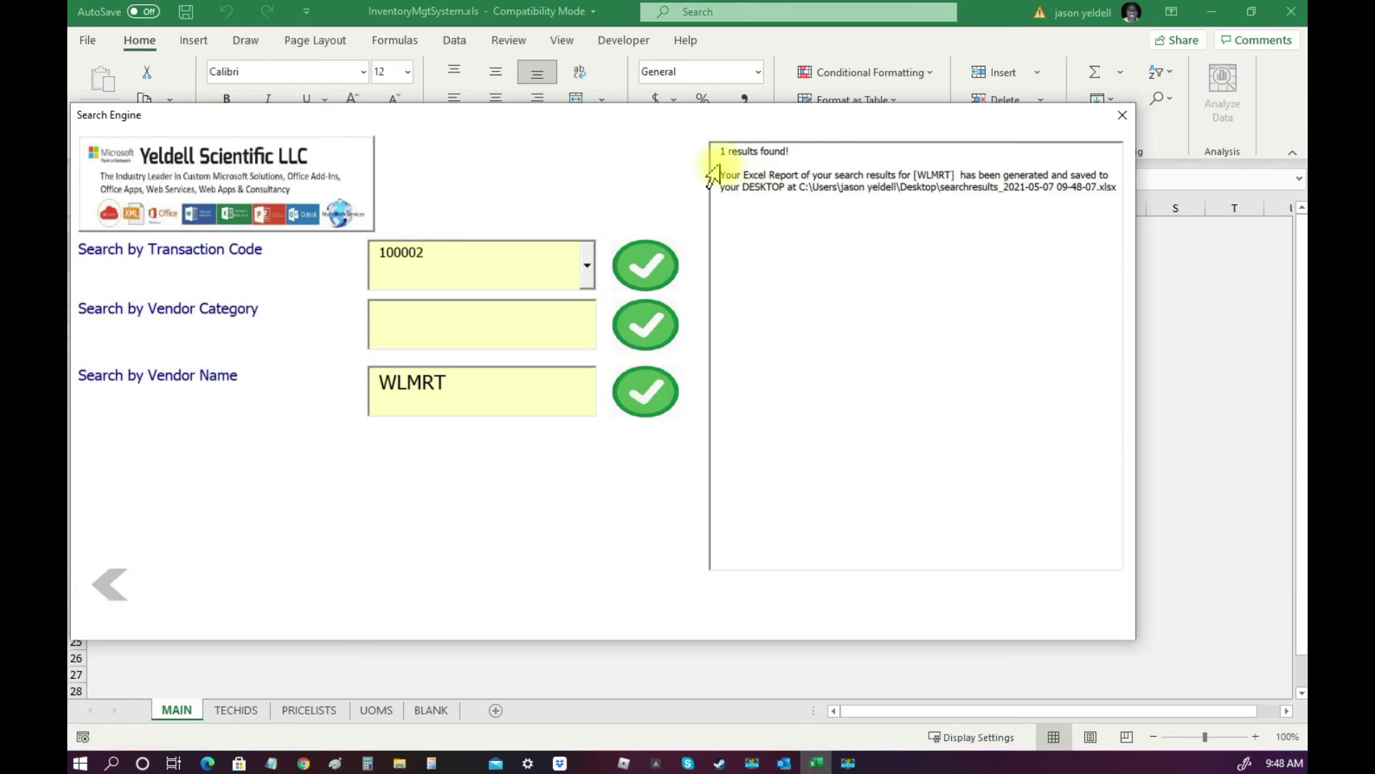
left_click_drag(724, 152, 829, 147)
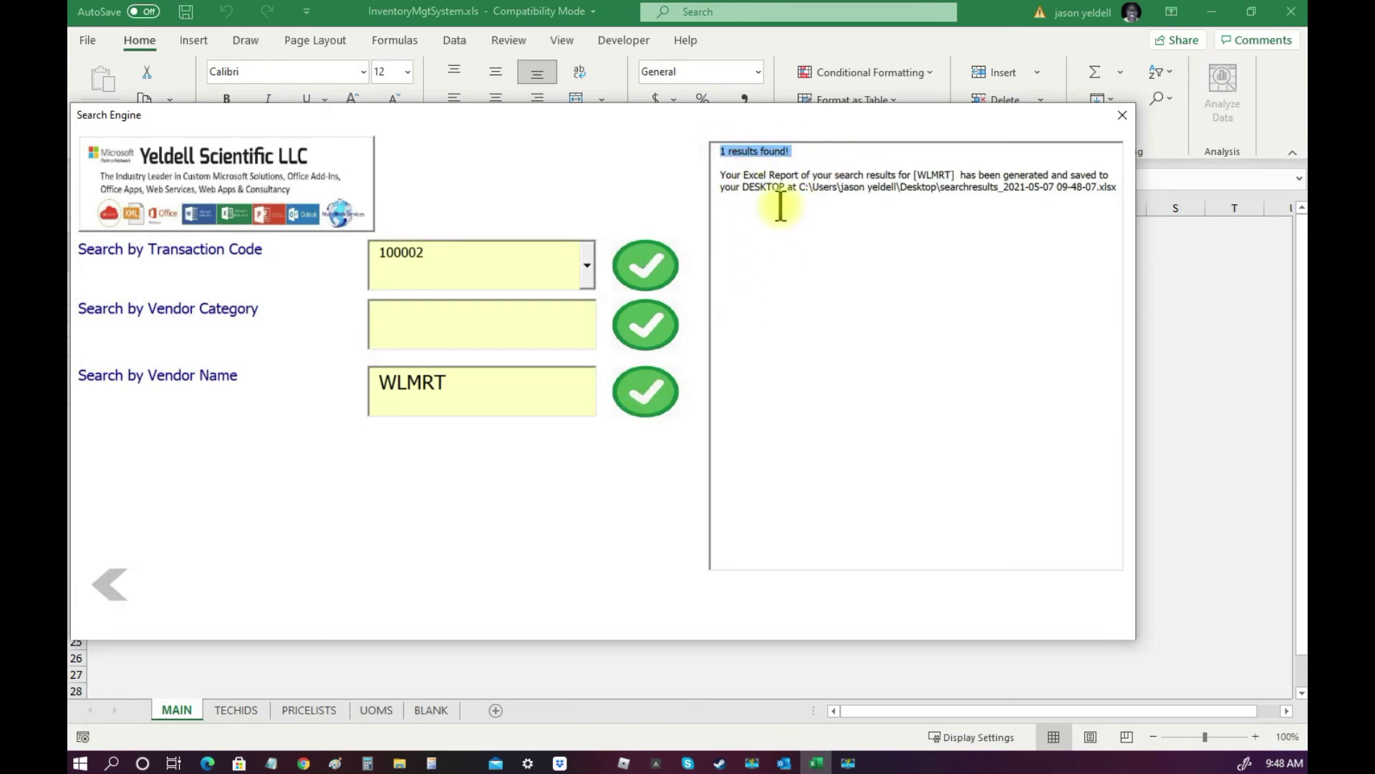